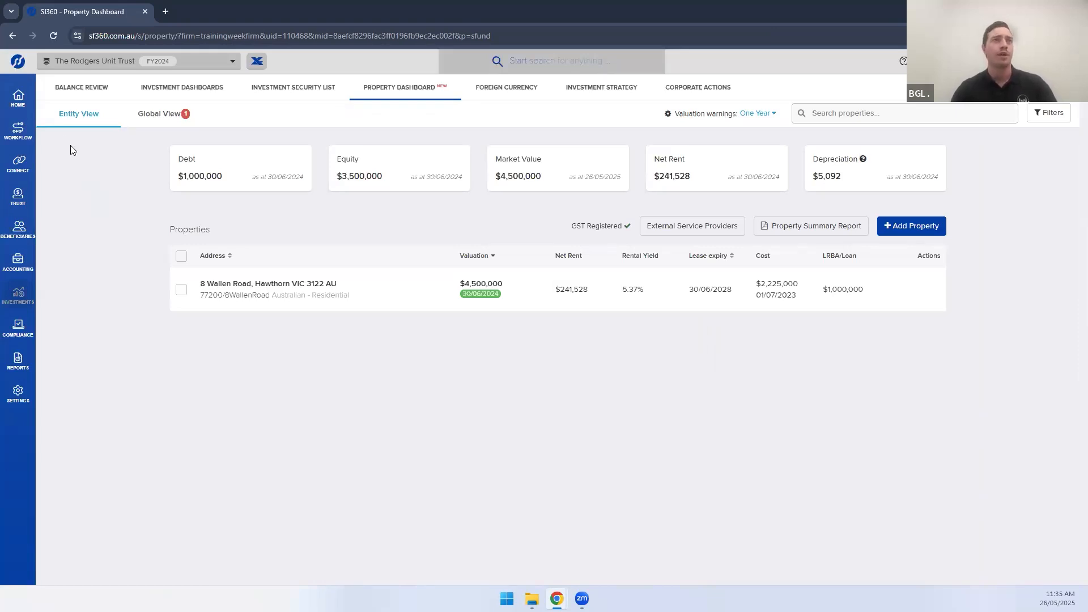
pyautogui.moveTo(28, 109)
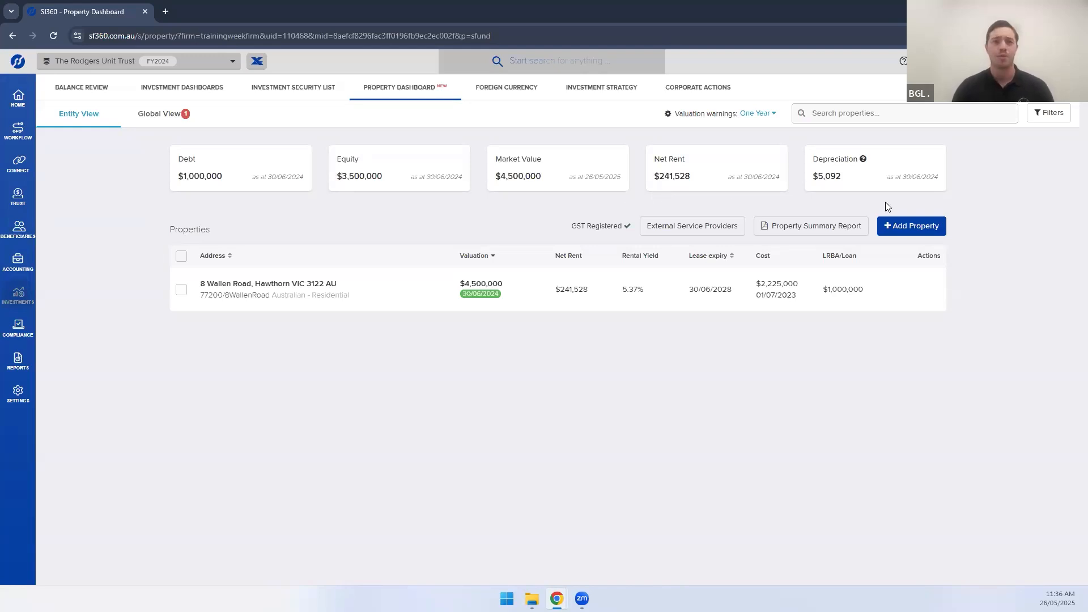
pyautogui.click(920, 228)
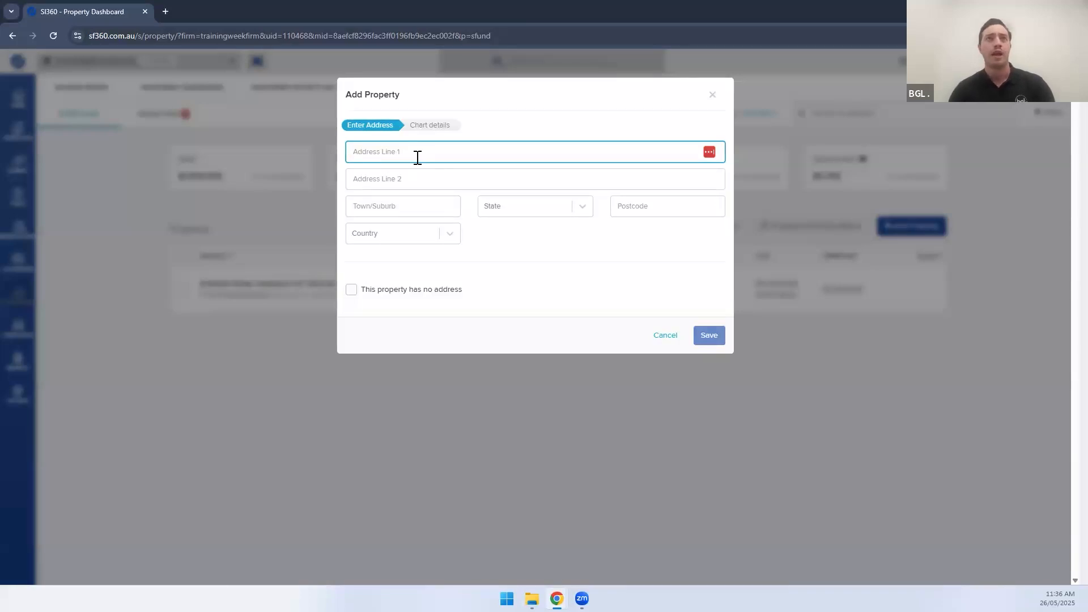
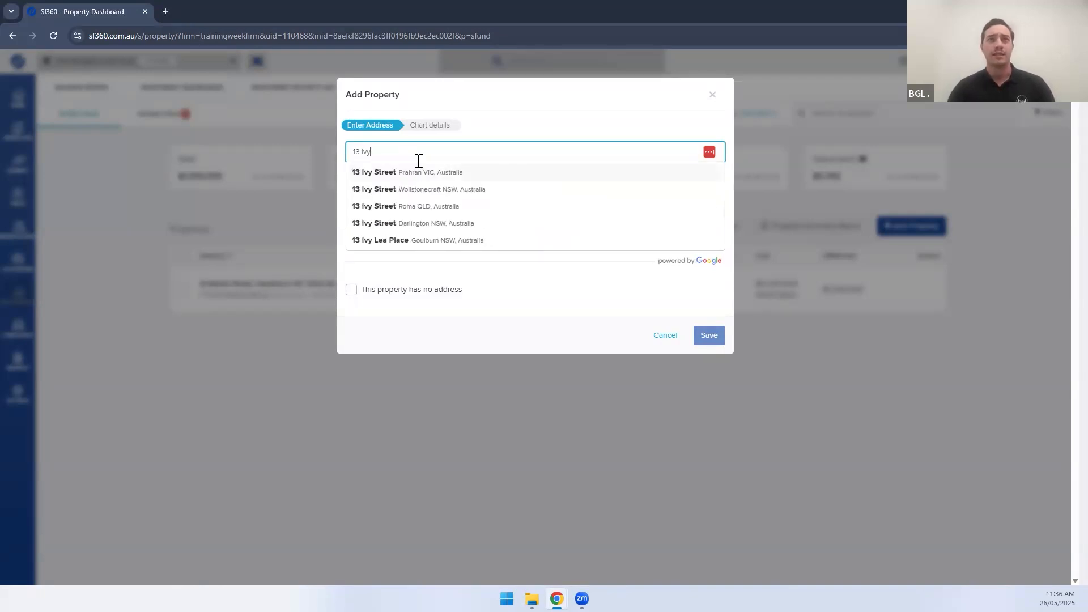
pyautogui.click(426, 173)
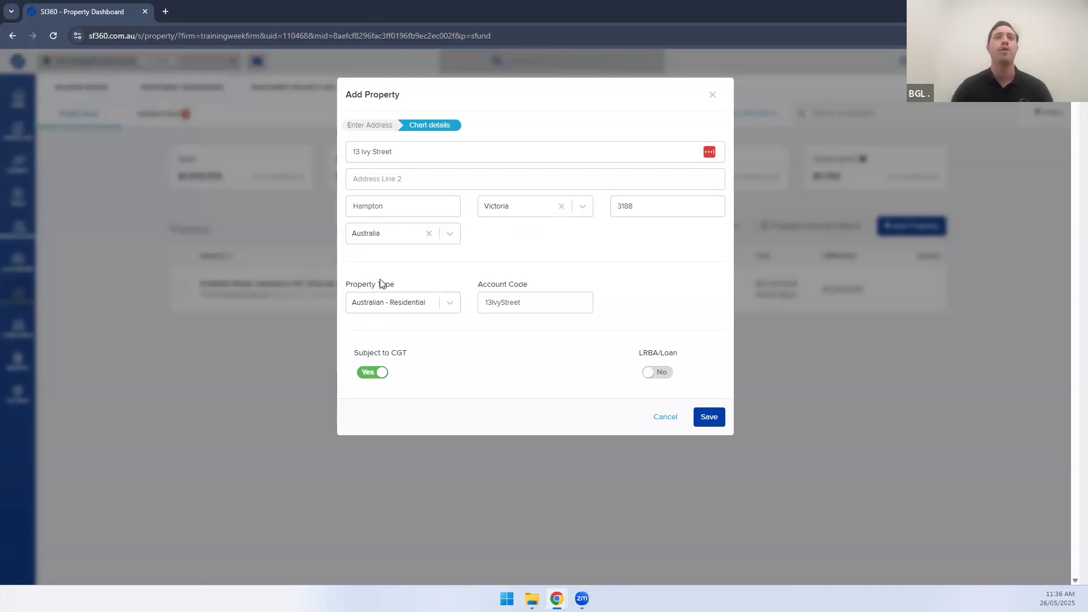
# Keep Australian - Residential as the type and trim the account code to 13Ivy
pyautogui.click(417, 307)
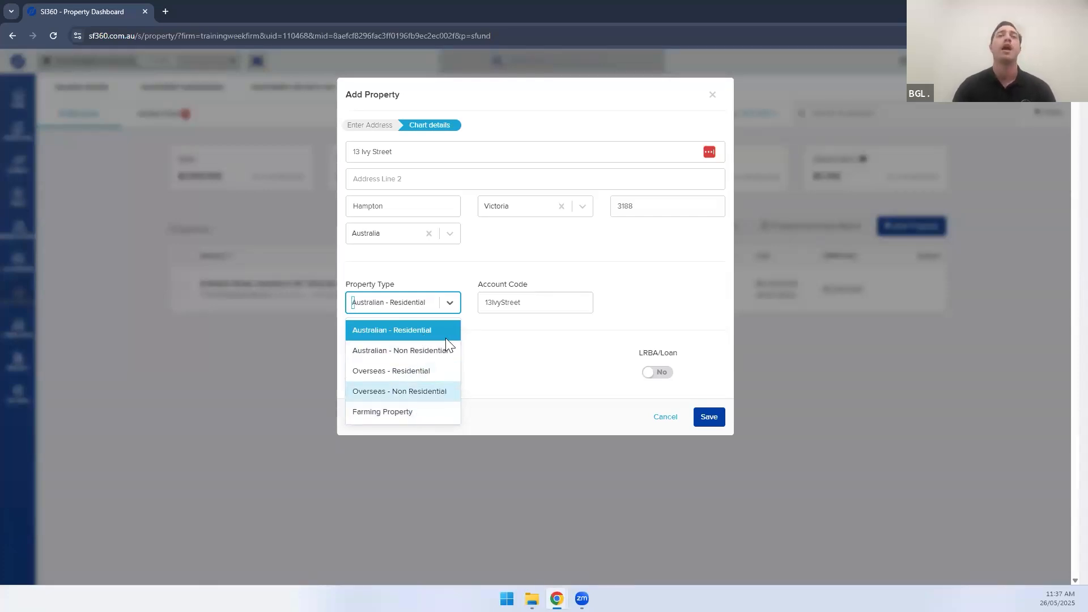
pyautogui.click(406, 333)
pyautogui.click(521, 303)
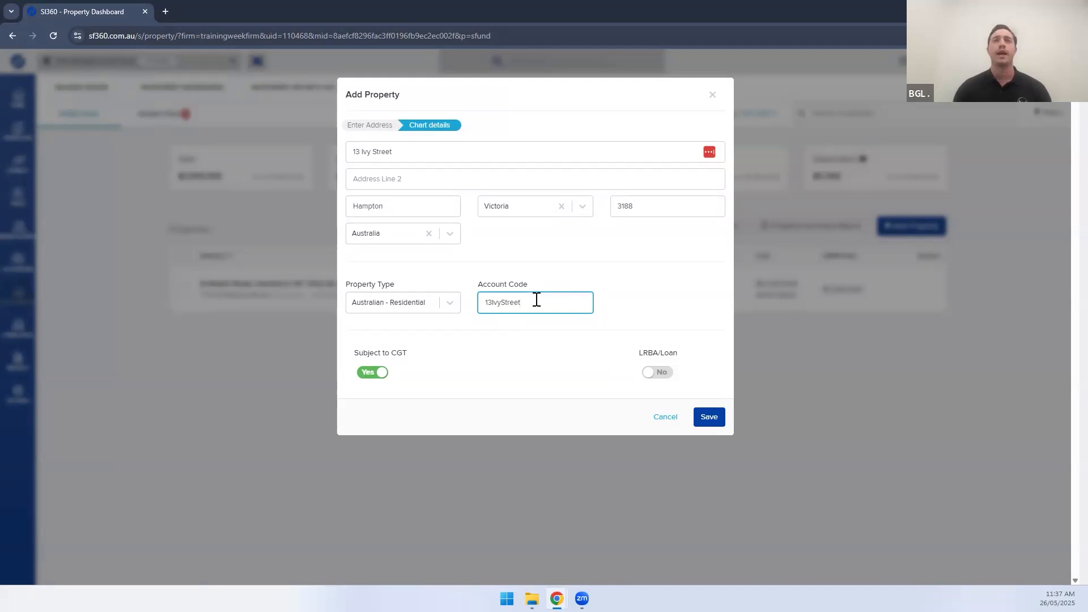
pyautogui.moveTo(536, 300); pyautogui.dragTo(503, 304)
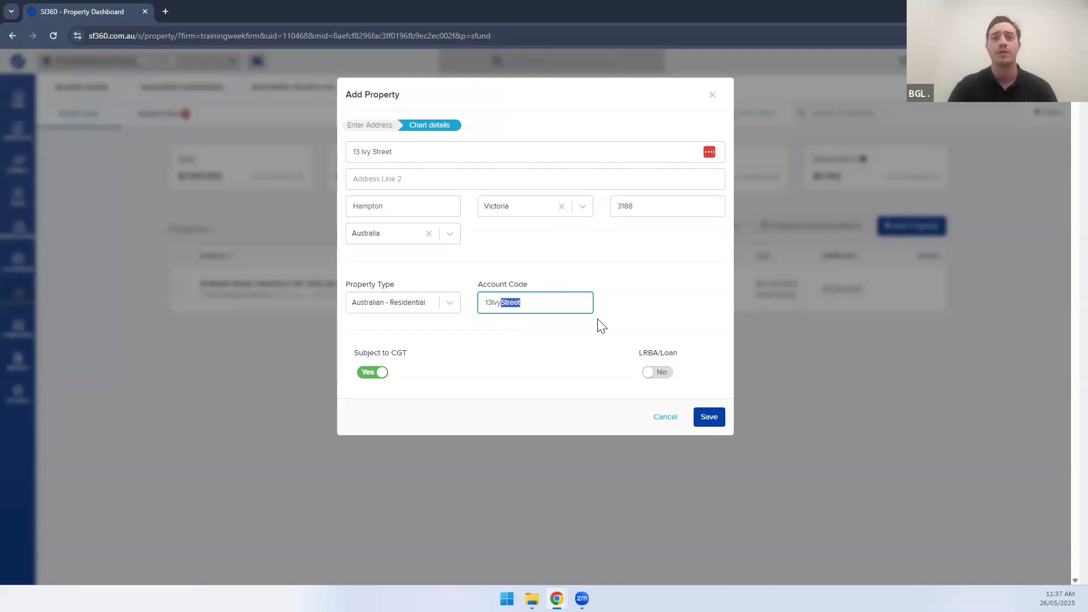
pyautogui.press('BackSpace')
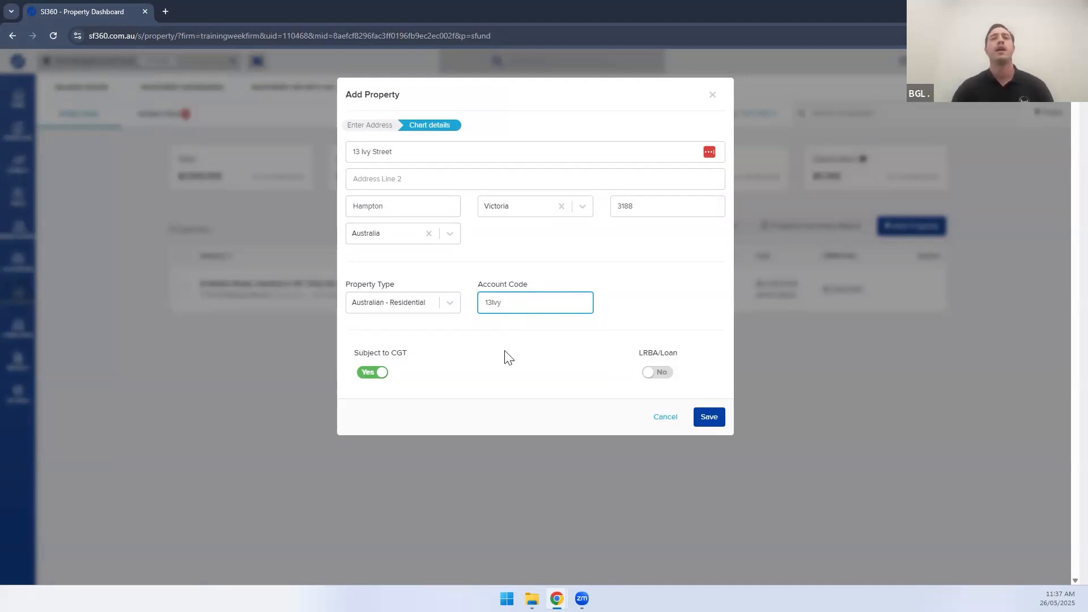
# Keep the property subject to CGT, set LRBA/Loan to Yes, and save it
pyautogui.click(397, 362)
pyautogui.click(372, 372)
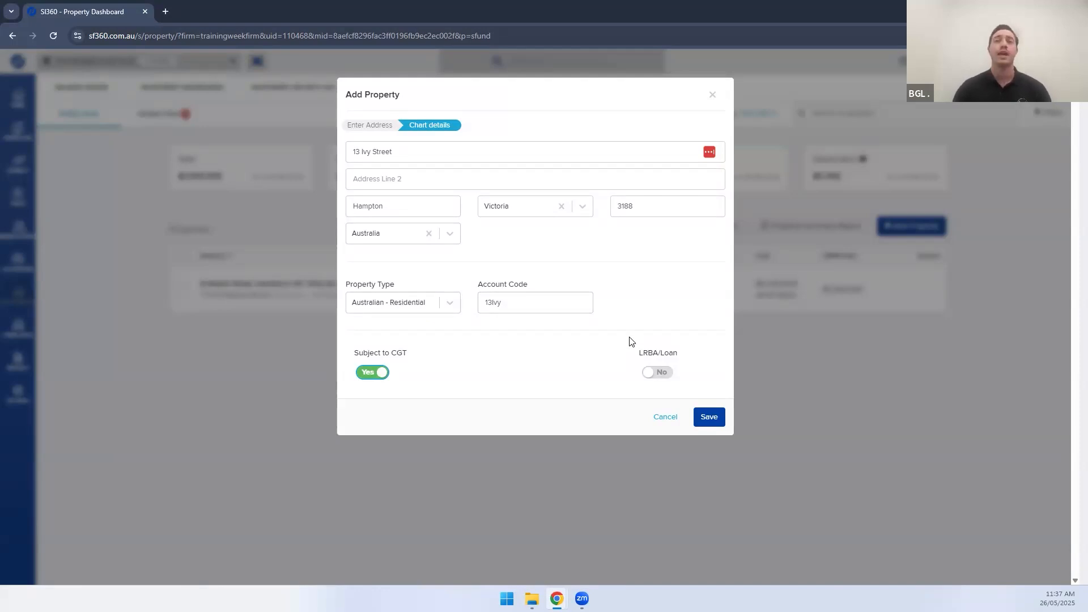
pyautogui.click(655, 372)
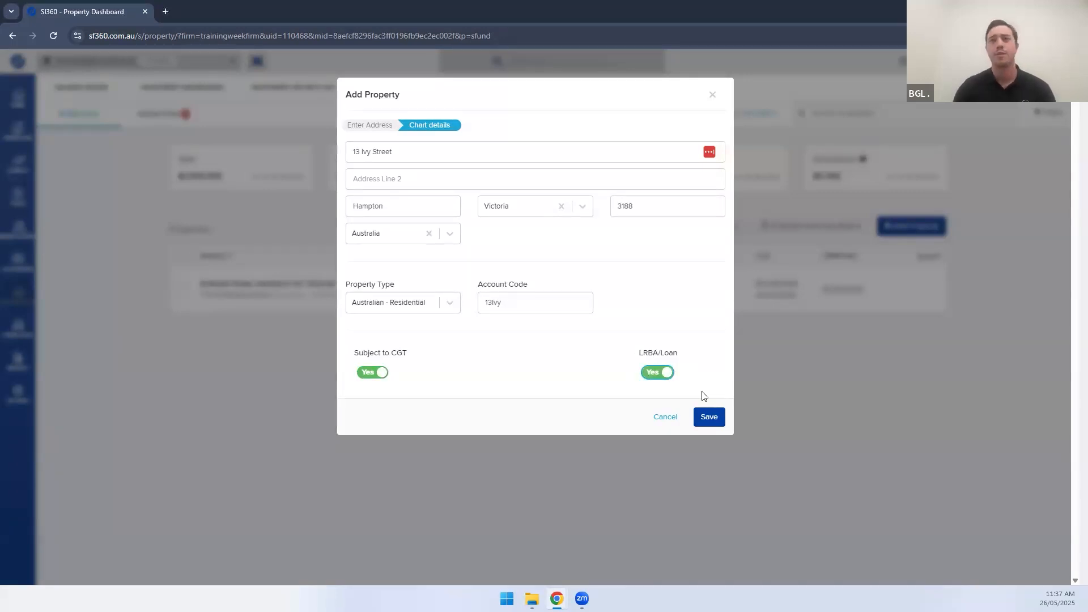
pyautogui.click(708, 418)
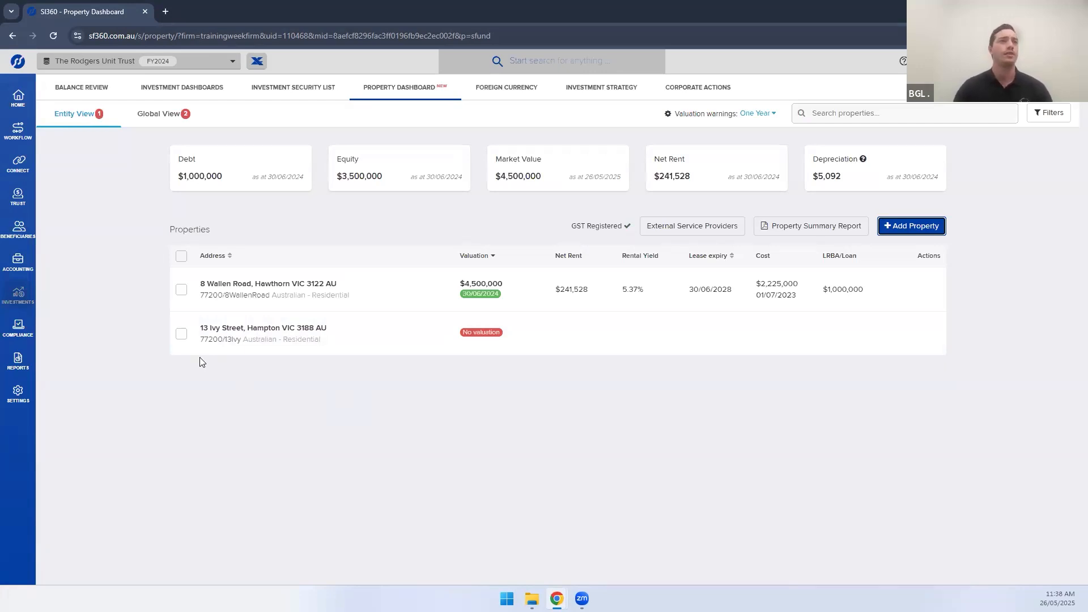
pyautogui.moveTo(19, 276)
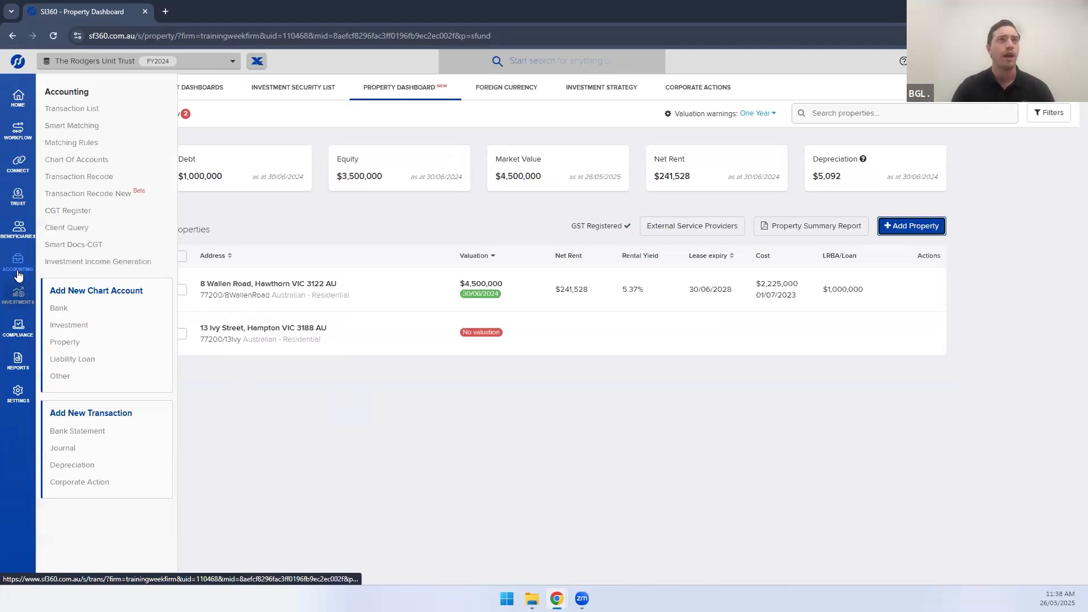
pyautogui.click(89, 159)
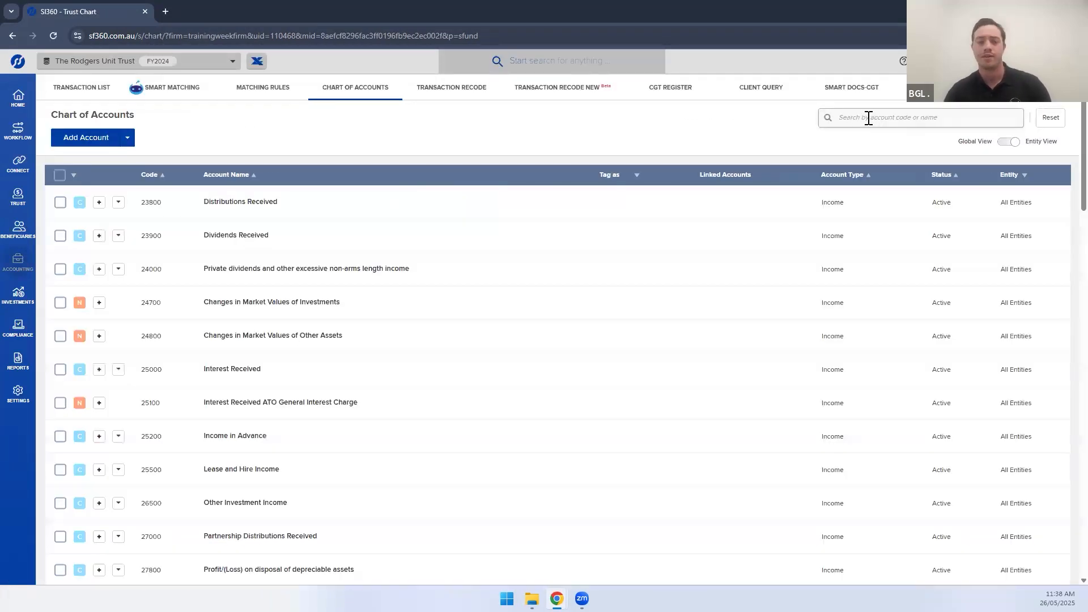
pyautogui.click(869, 118)
pyautogui.write('13Ivy')
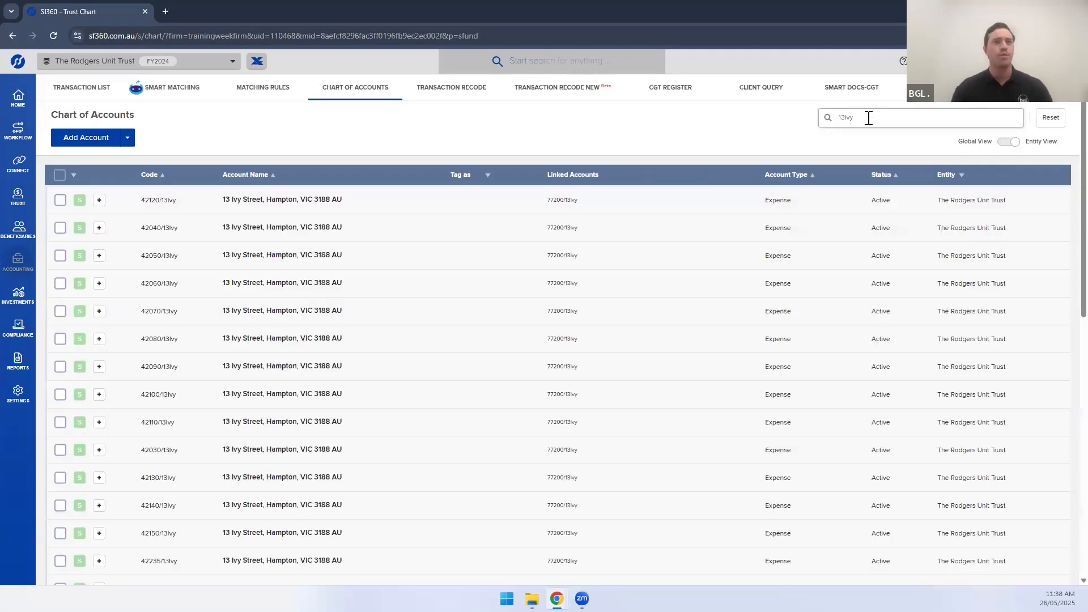
pyautogui.scroll(-2, 550, 258)
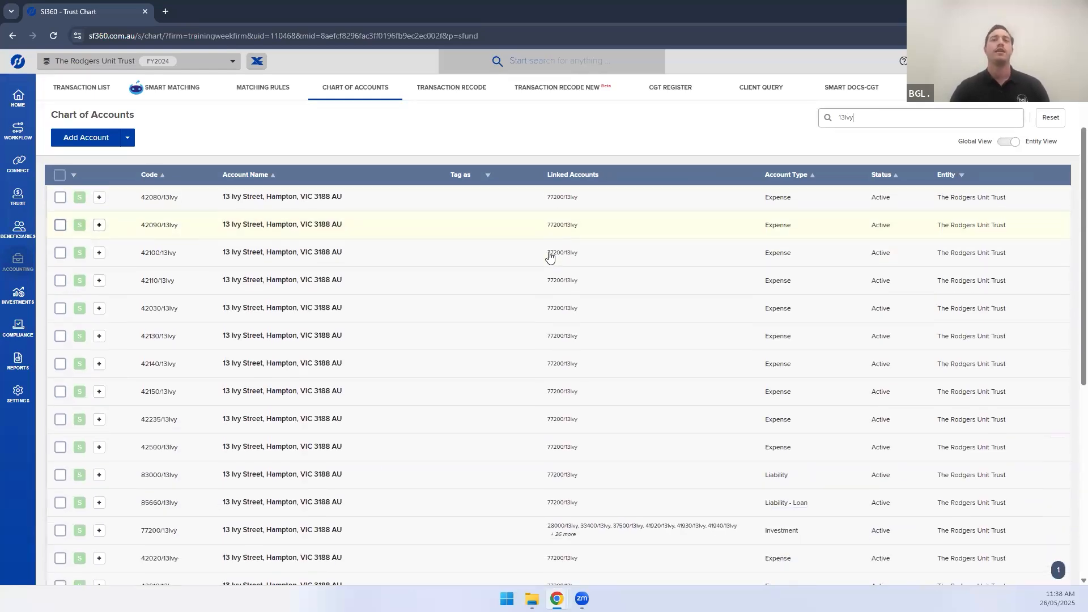
pyautogui.scroll(-2, 550, 258)
pyautogui.scroll(3, 550, 258)
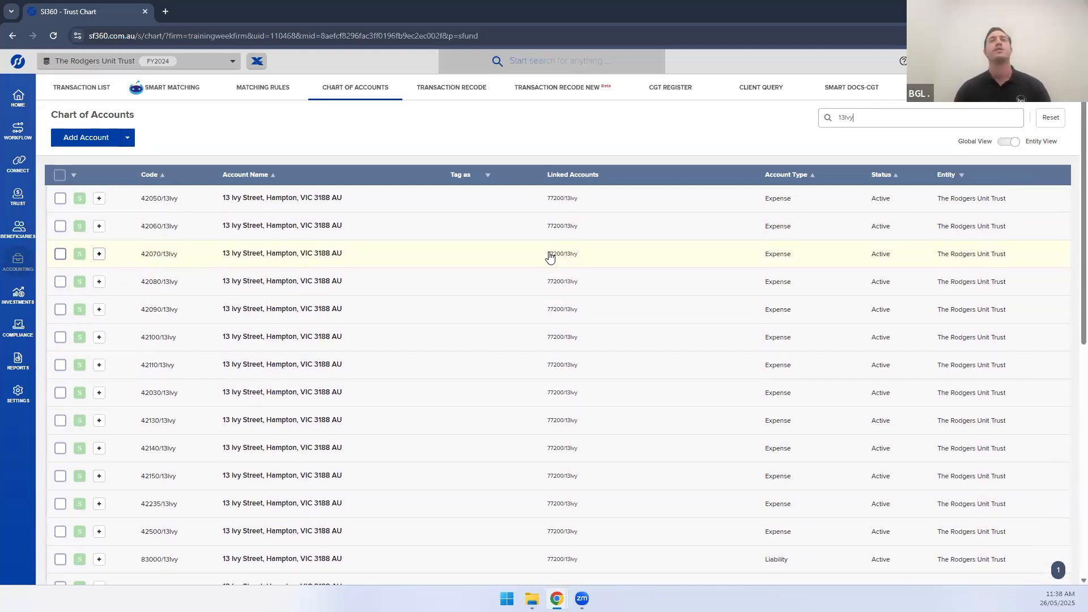
pyautogui.scroll(-2, 432, 408)
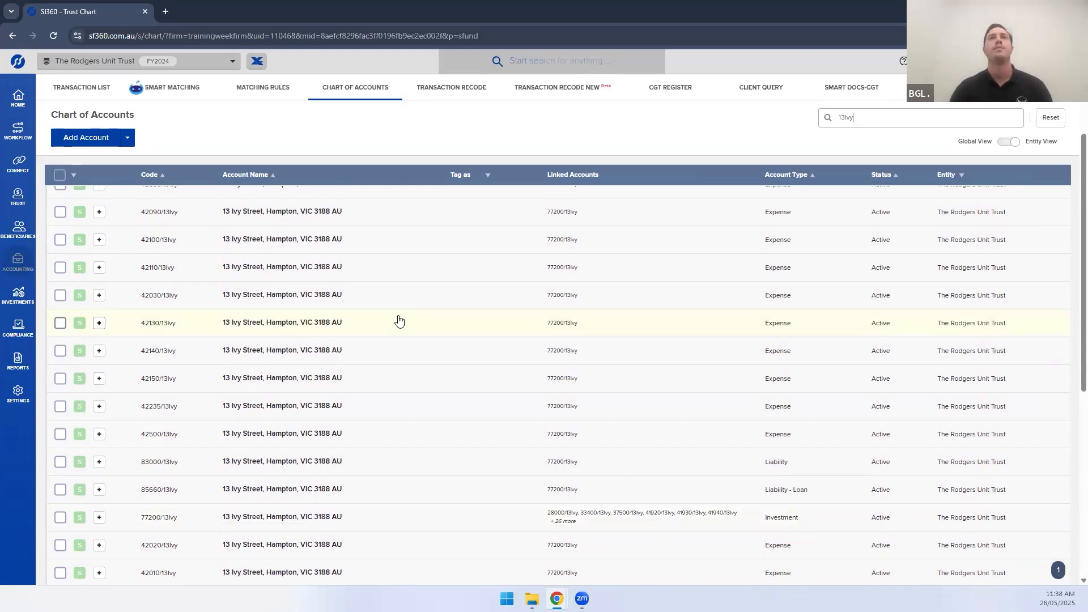
pyautogui.scroll(3, 398, 321)
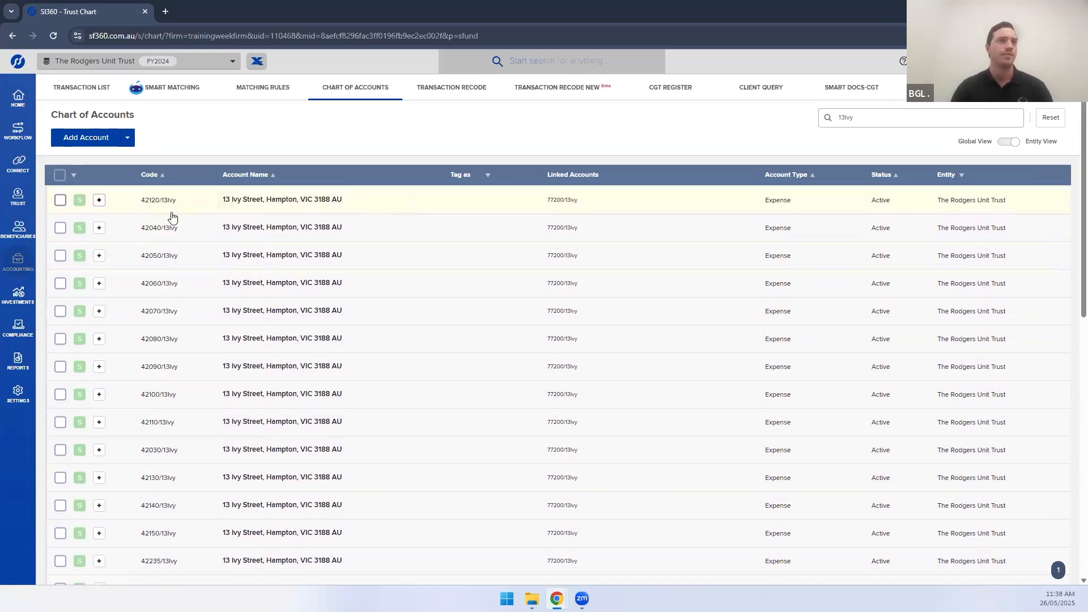
pyautogui.moveTo(34, 305)
pyautogui.click(88, 161)
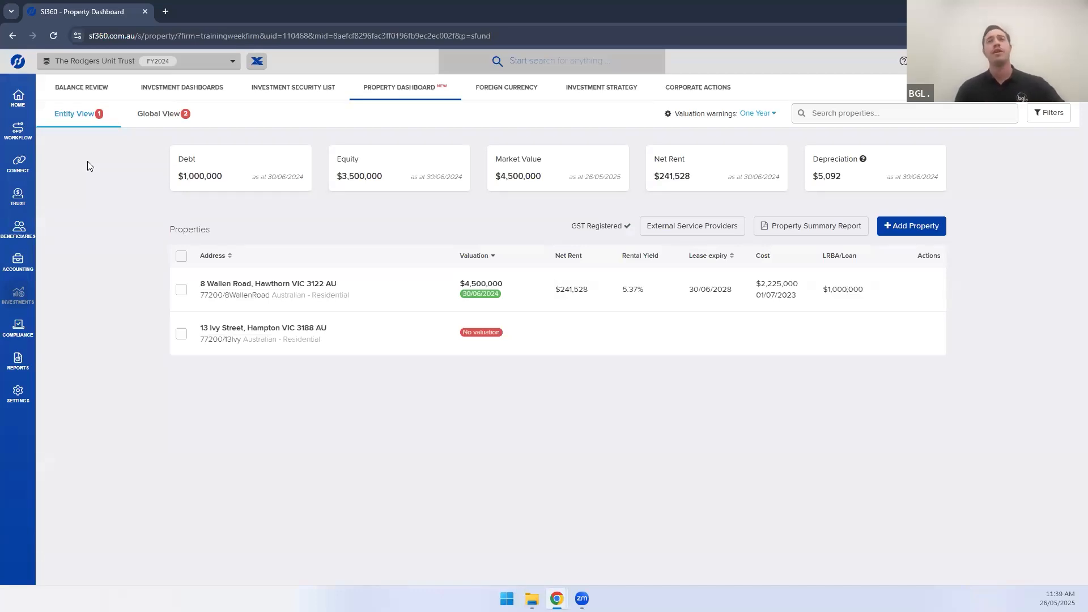
pyautogui.moveTo(478, 346)
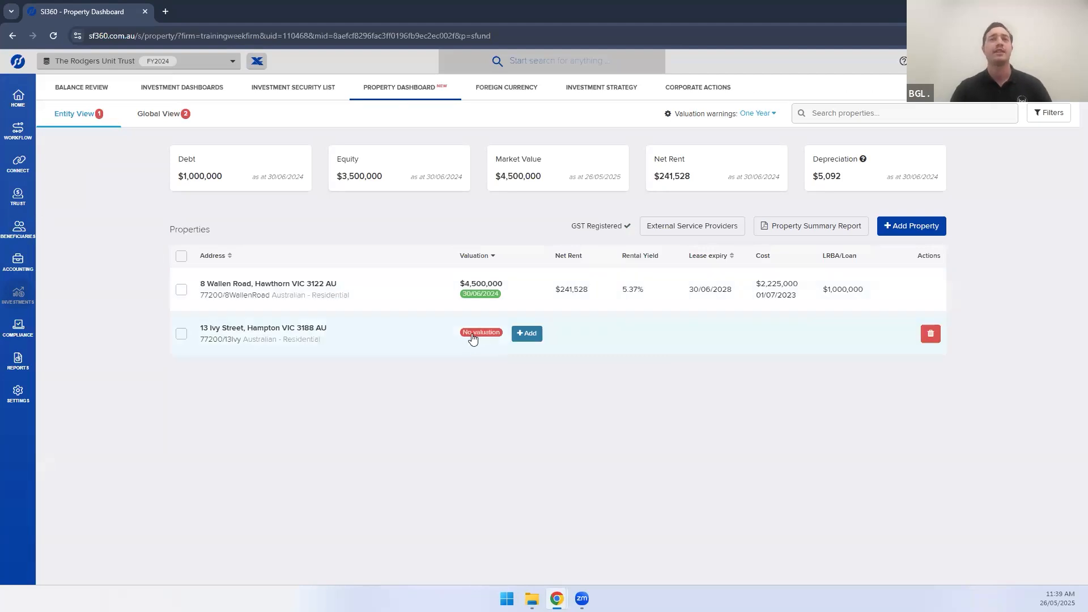
pyautogui.click(531, 336)
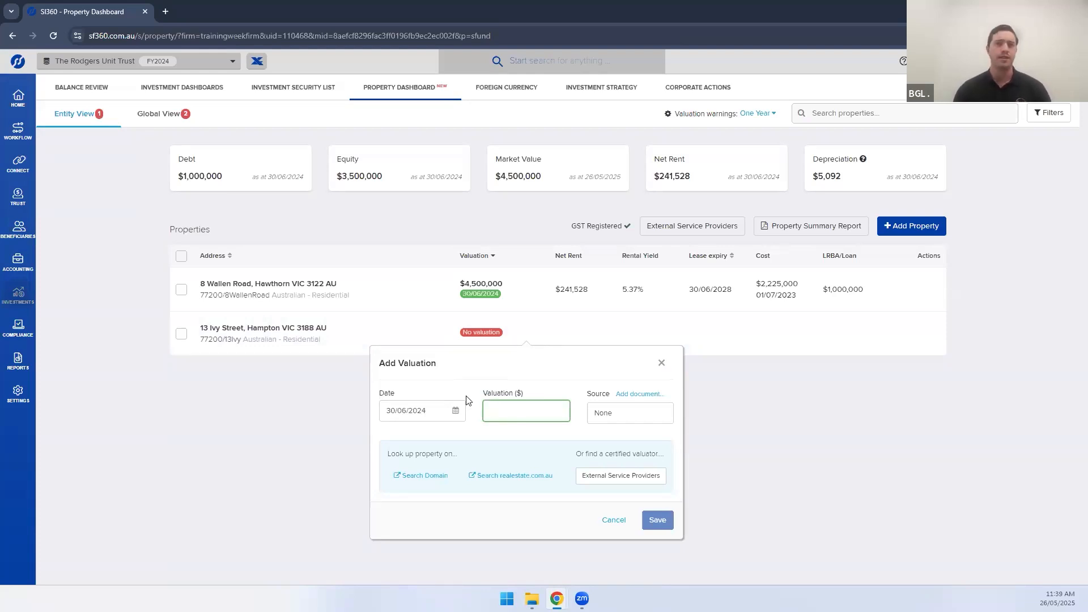
pyautogui.click(607, 479)
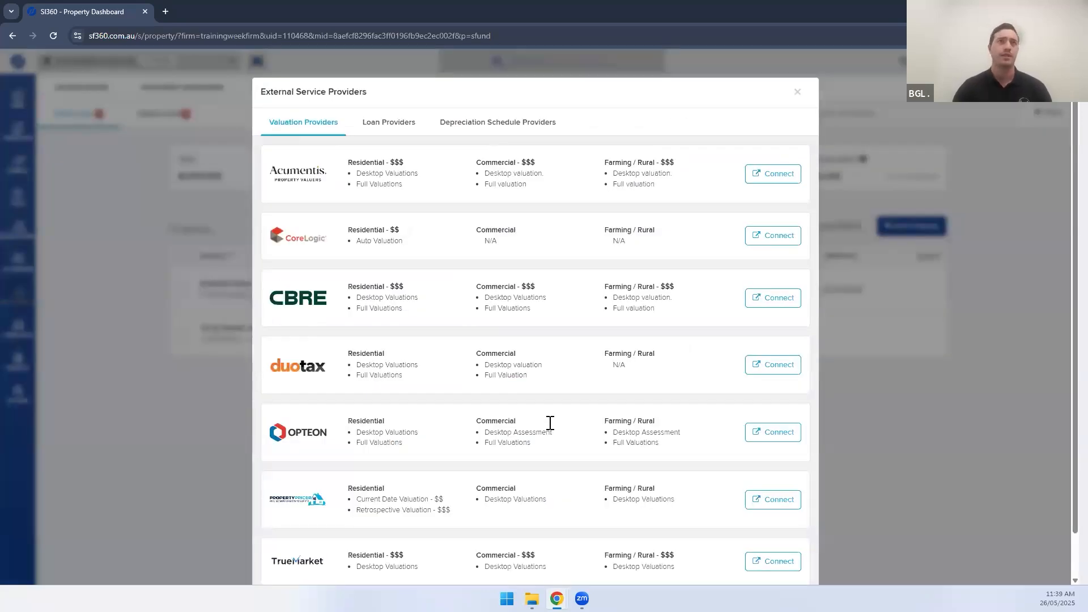
pyautogui.scroll(-1, 550, 423)
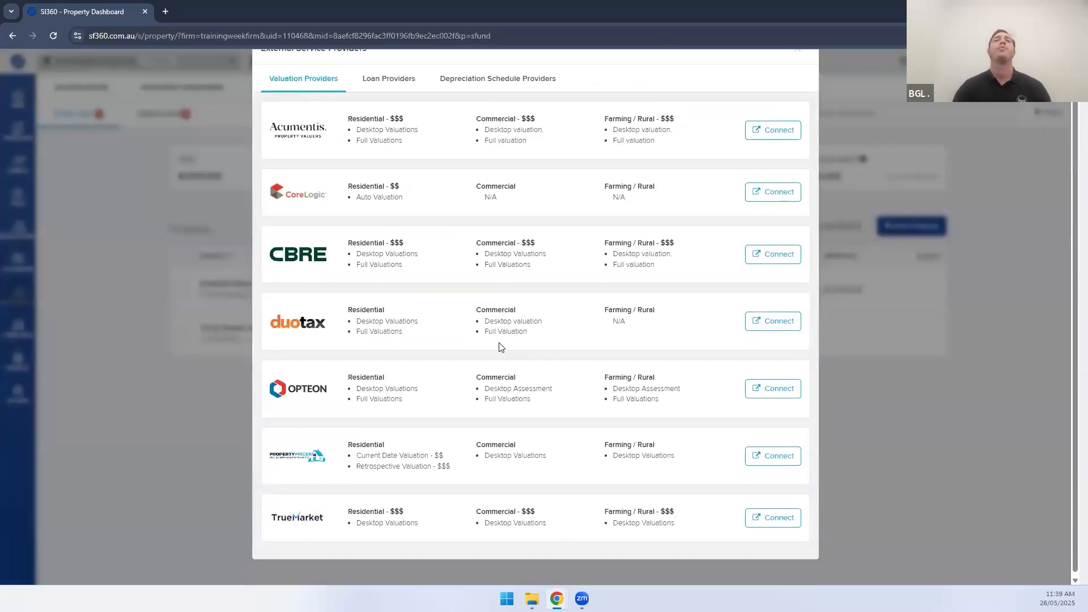
pyautogui.scroll(1, 451, 229)
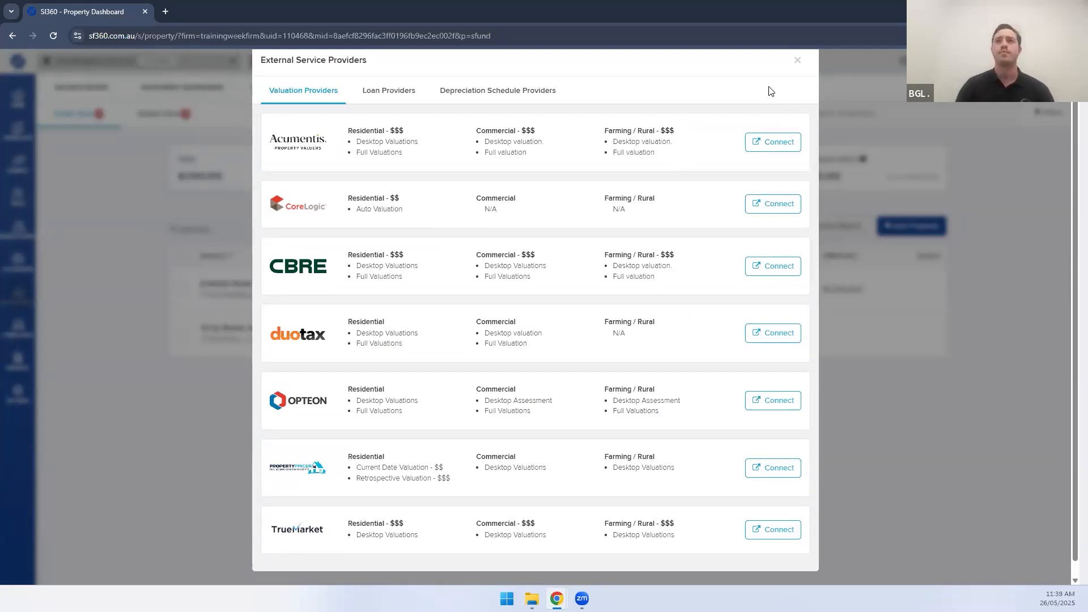
pyautogui.click(797, 60)
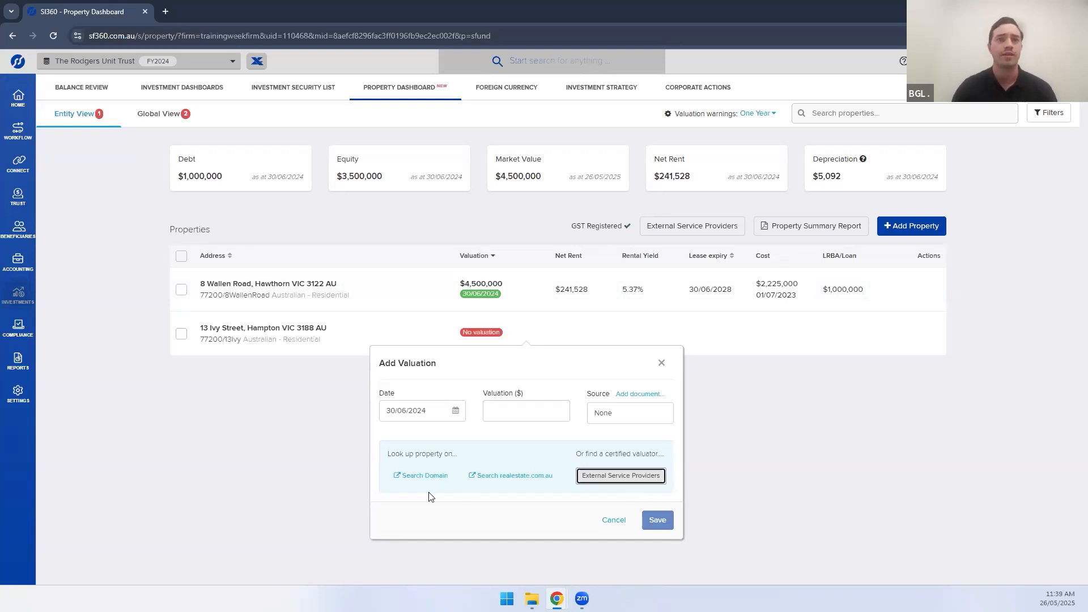
pyautogui.click(426, 476)
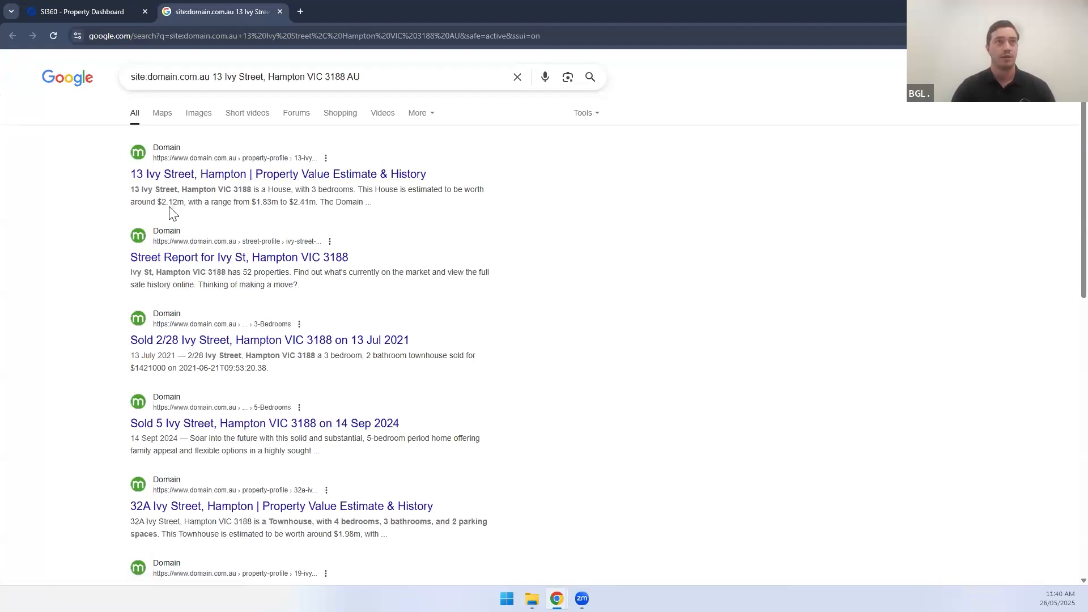
pyautogui.click(77, 11)
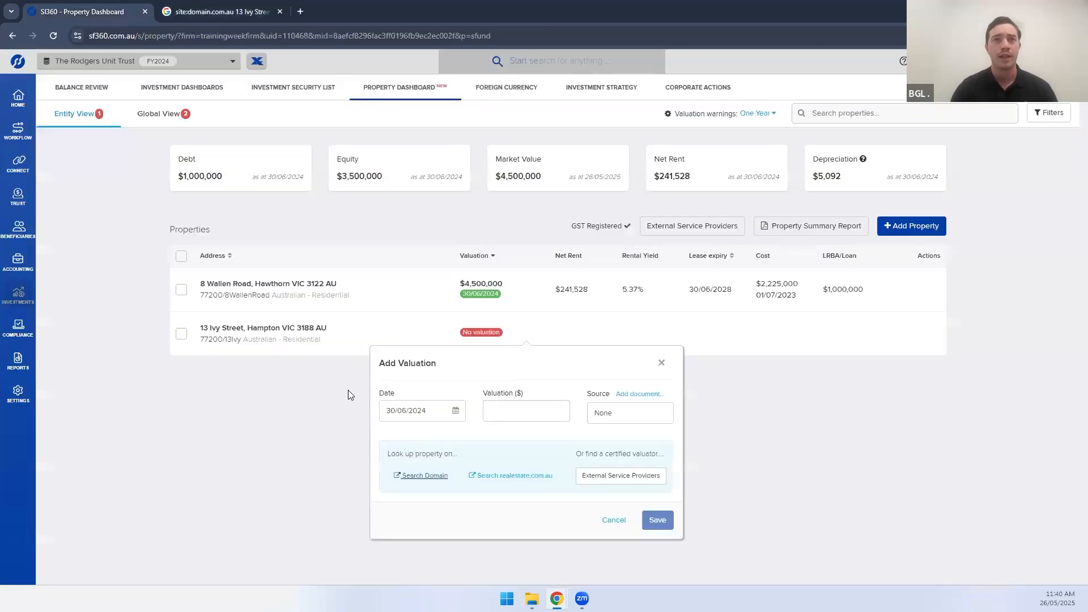
pyautogui.click(513, 419)
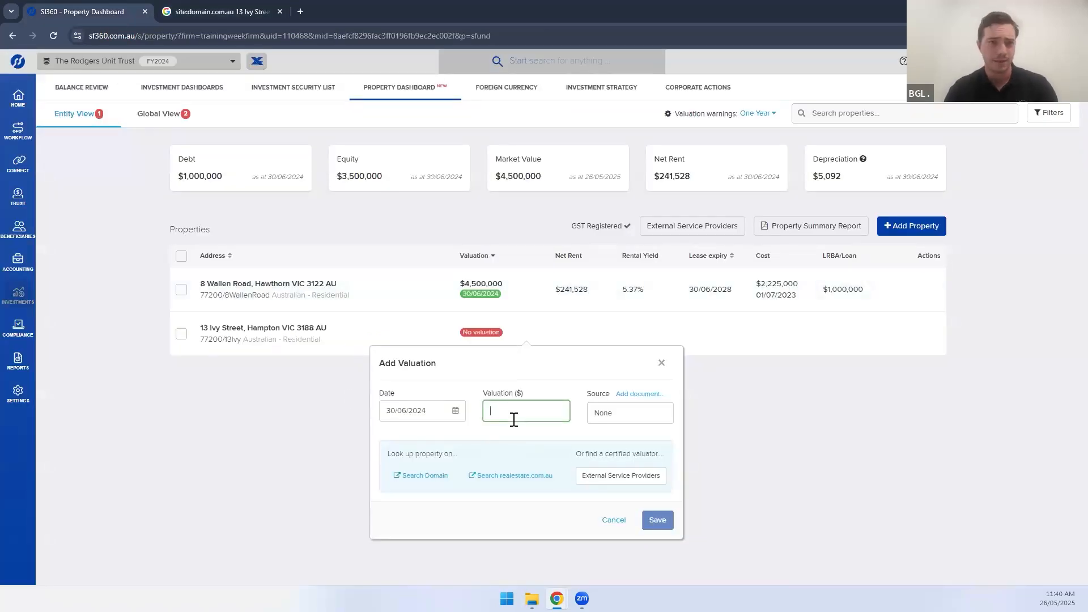
pyautogui.write('2120000')
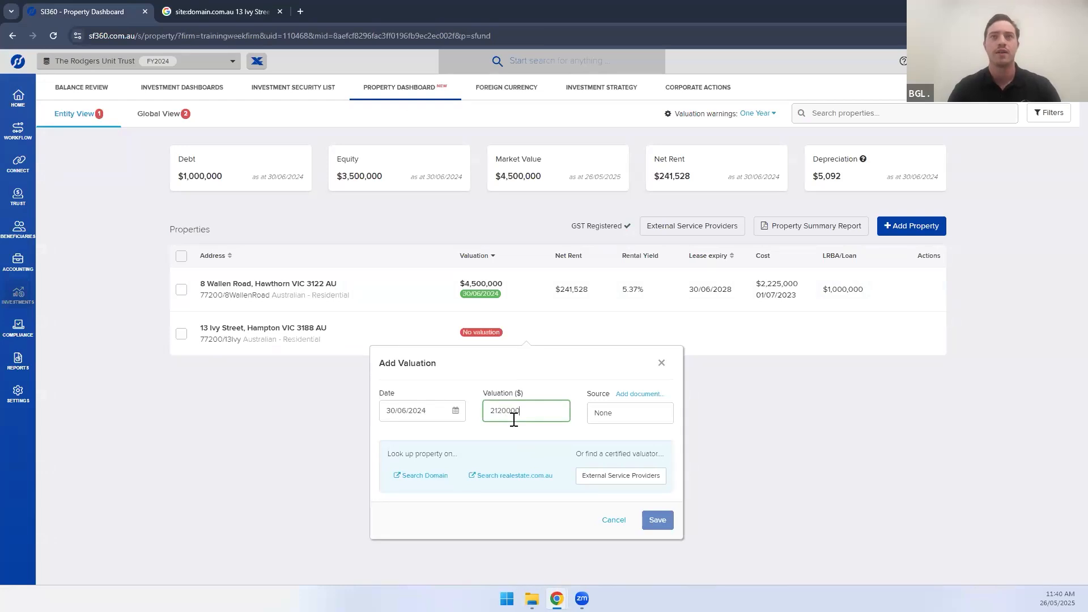
pyautogui.click(565, 391)
pyautogui.click(610, 417)
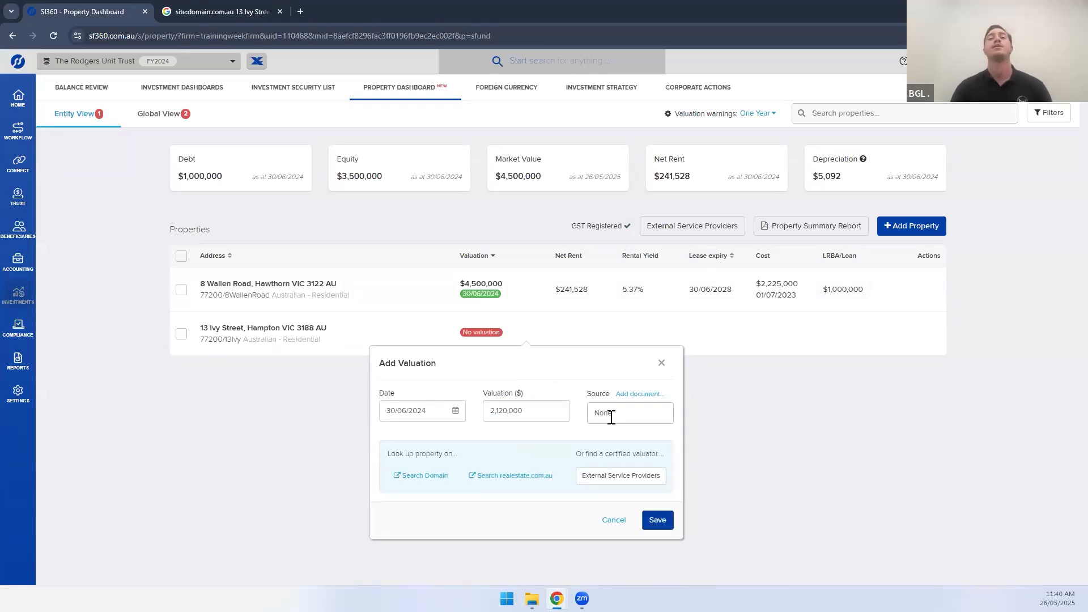
pyautogui.click(633, 397)
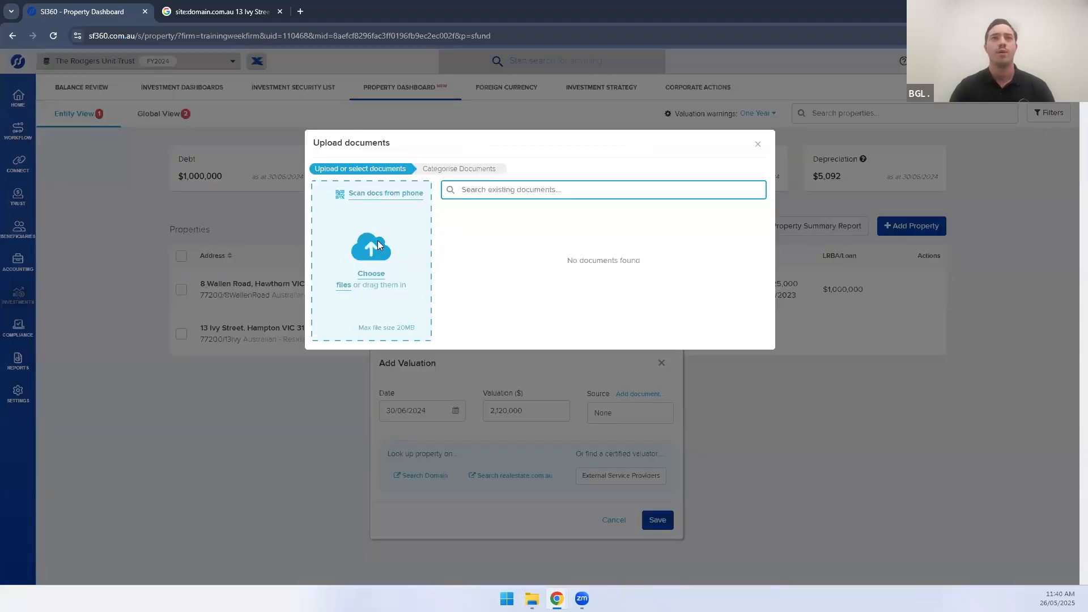
pyautogui.click(346, 286)
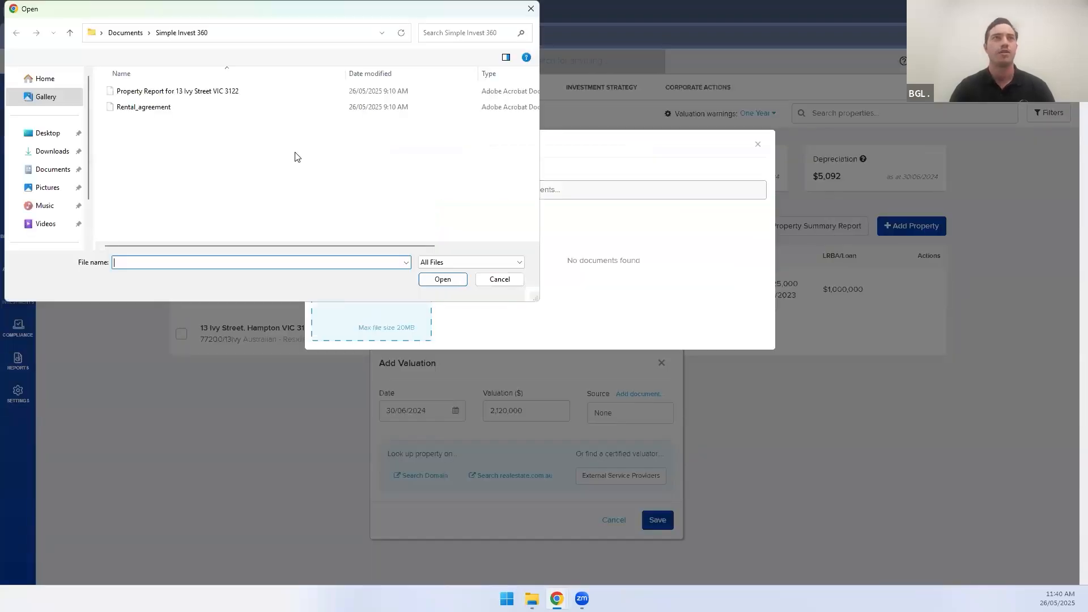
pyautogui.doubleClick(208, 90)
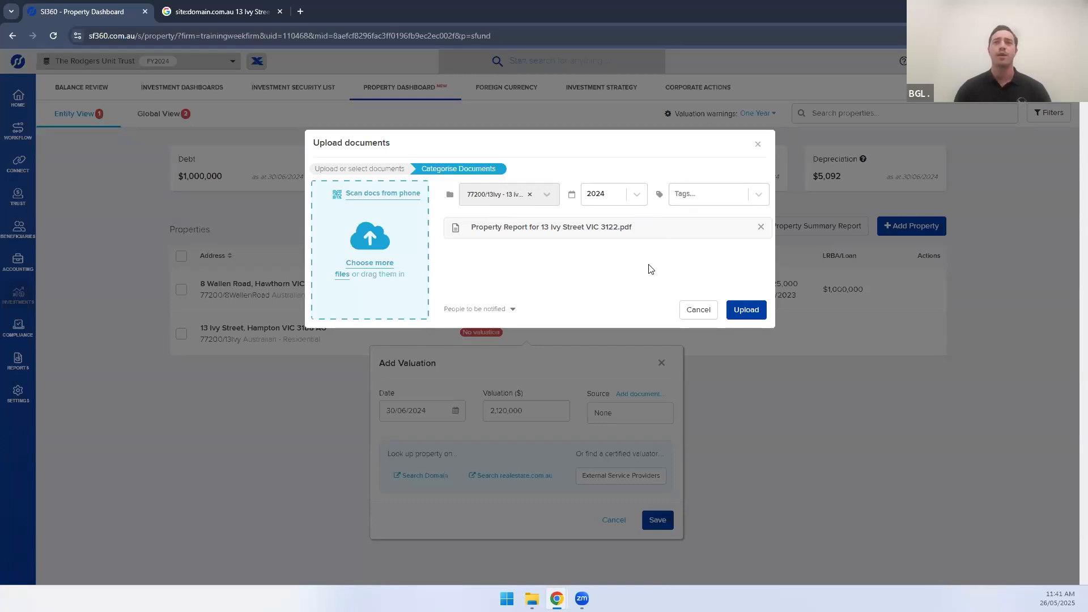
pyautogui.click(741, 310)
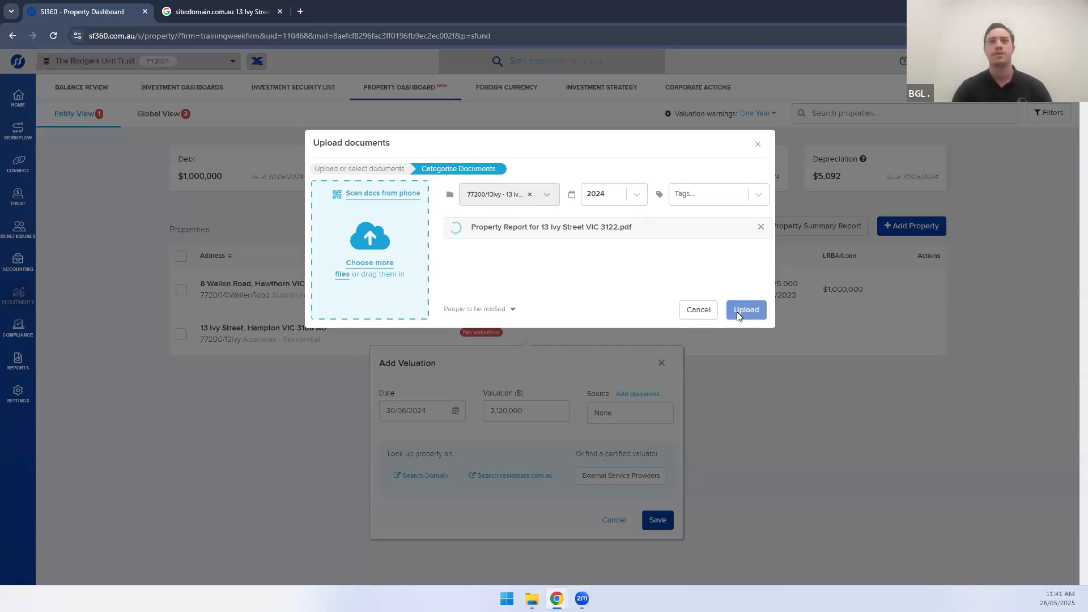
pyautogui.click(700, 309)
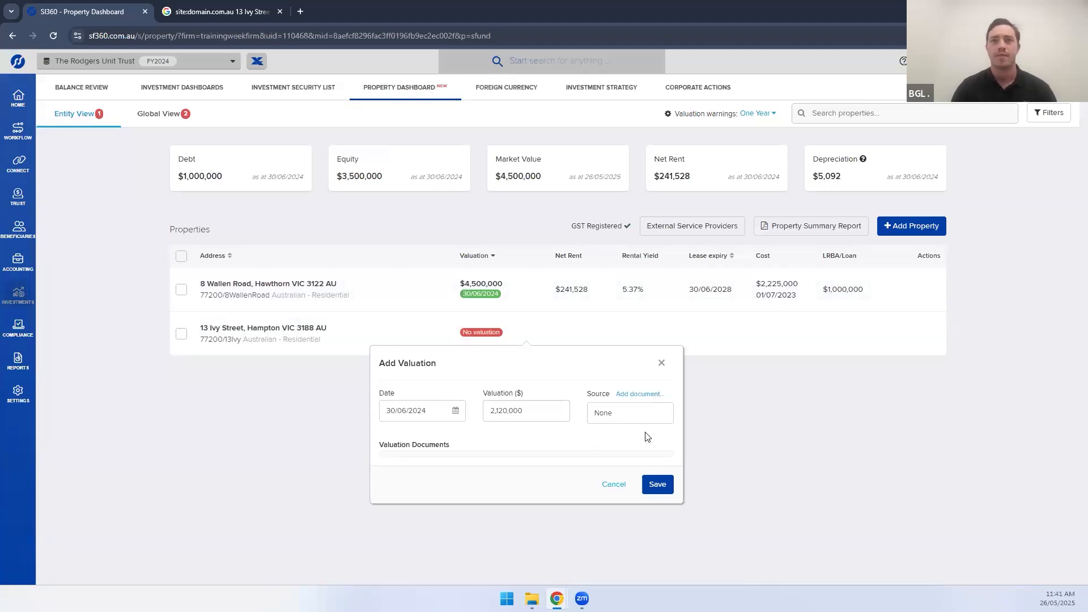
# Discard the unsaved valuation entry and reload the property dashboard
pyautogui.click(482, 339)
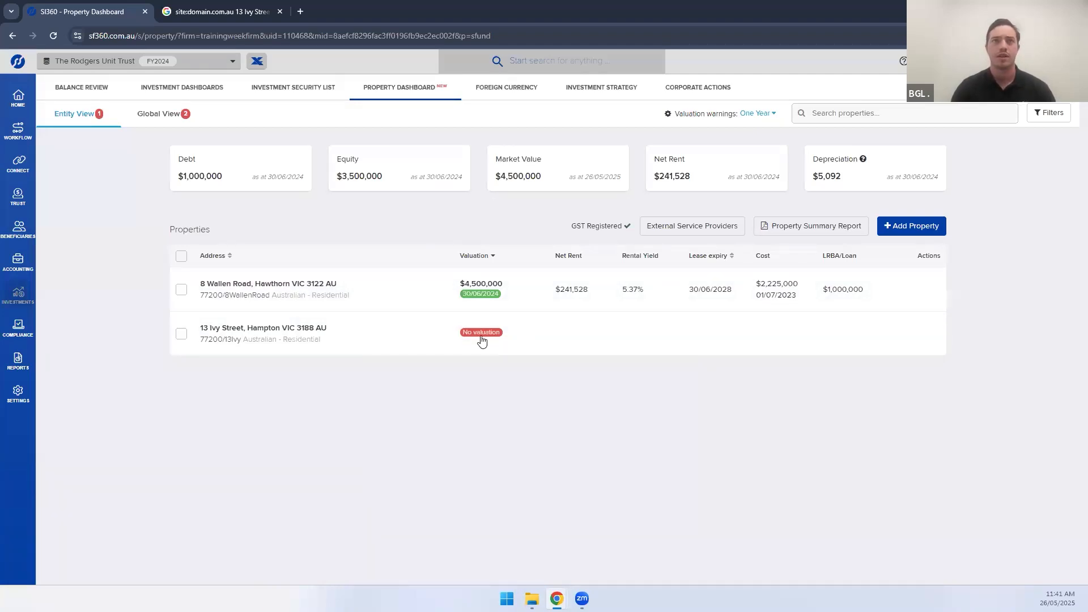
pyautogui.click(542, 328)
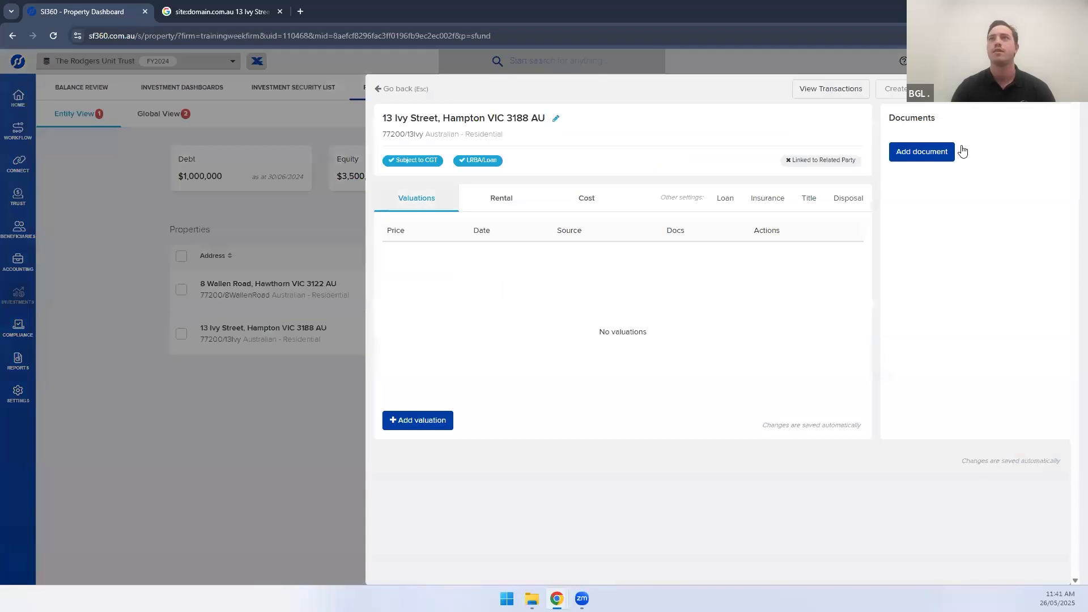
pyautogui.click(314, 427)
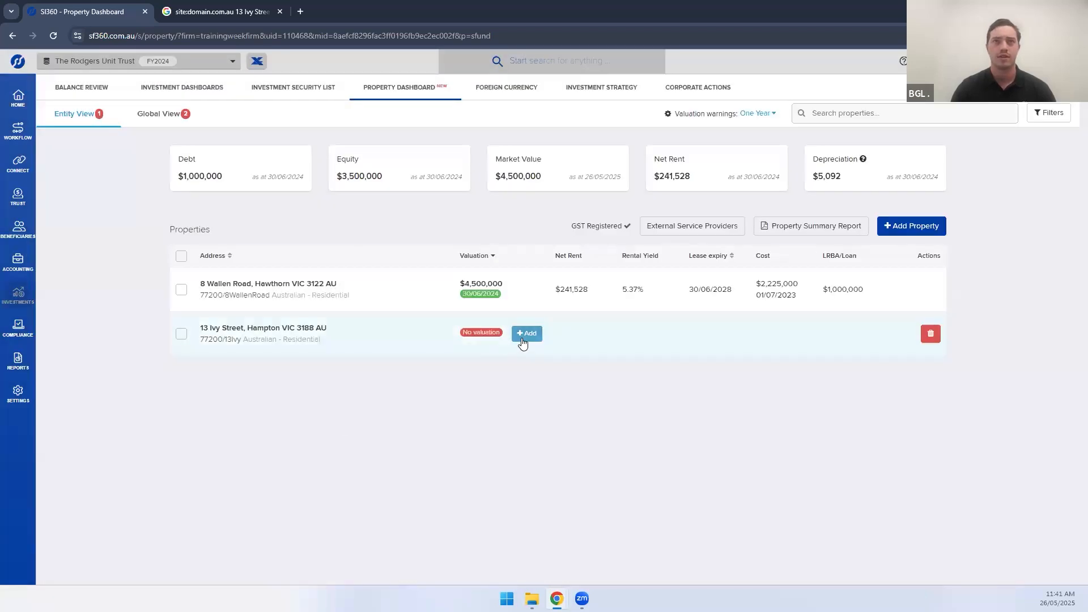
pyautogui.click(524, 336)
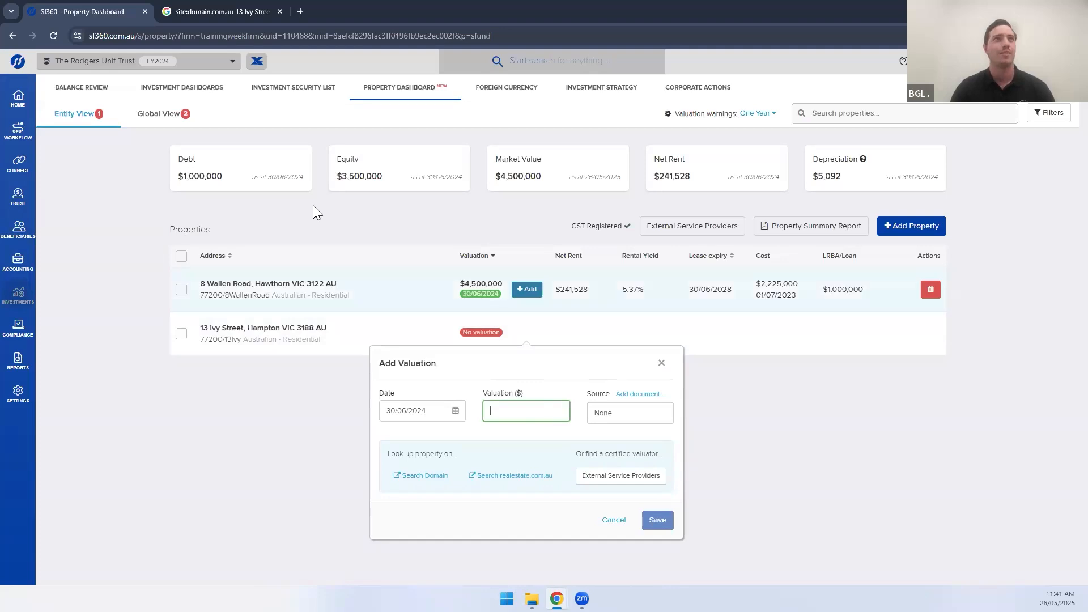
pyautogui.click(52, 37)
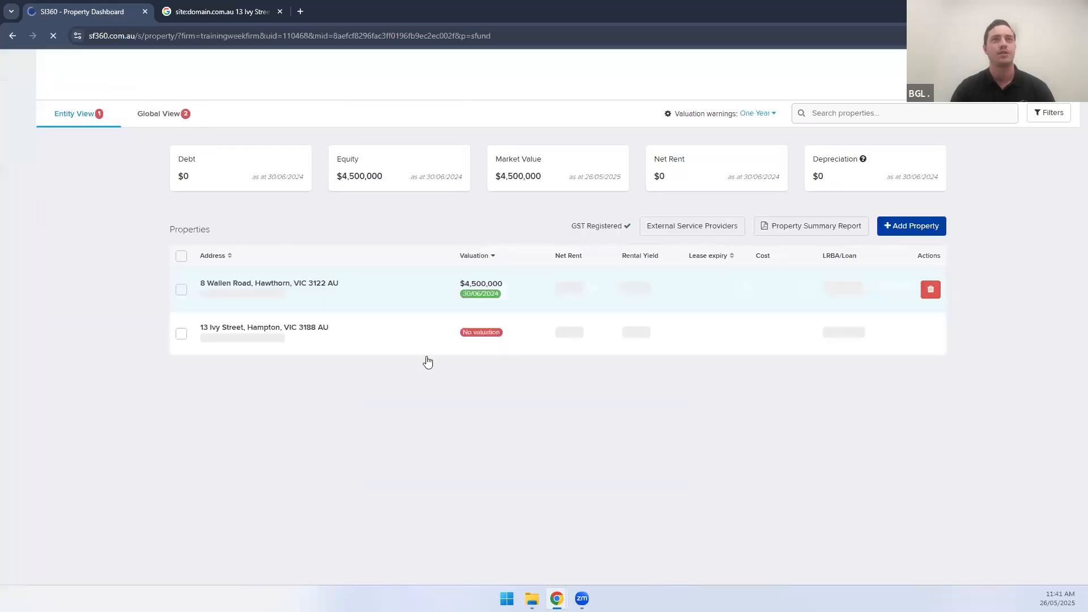
pyautogui.click(528, 334)
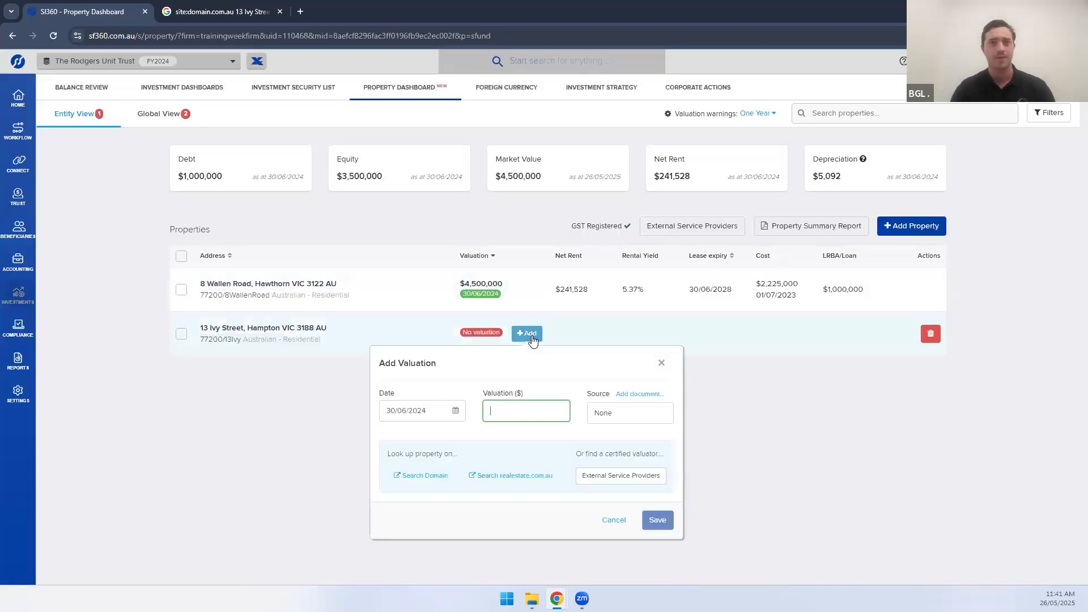
pyautogui.write('2,120,00')
pyautogui.write('0000')
pyautogui.click(575, 398)
pyautogui.click(645, 417)
pyautogui.moveTo(581, 414); pyautogui.dragTo(558, 416)
pyautogui.write('Online')
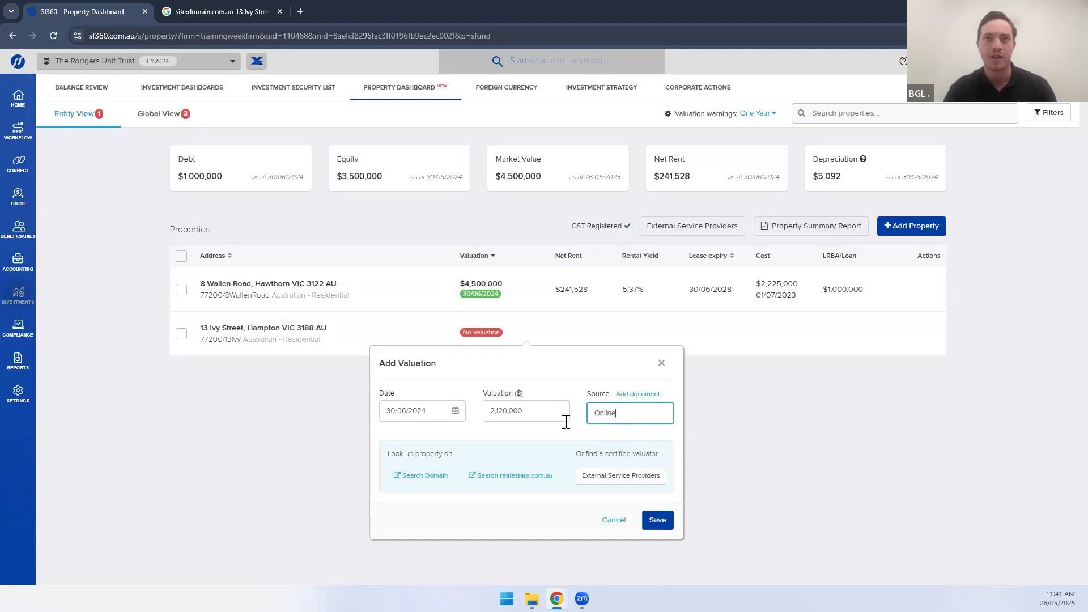
pyautogui.click(658, 520)
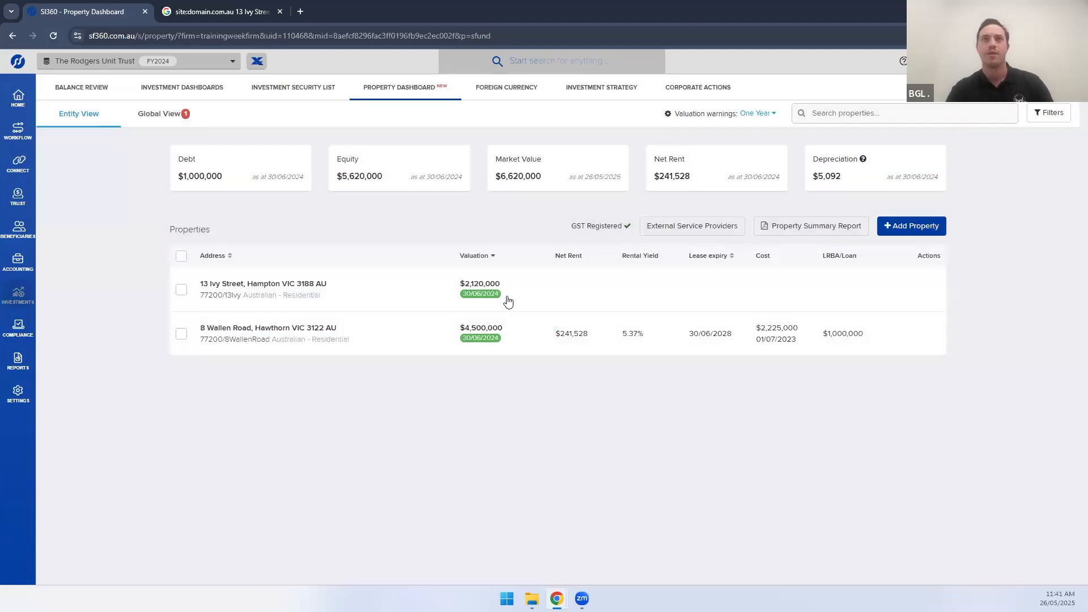
pyautogui.moveTo(478, 274)
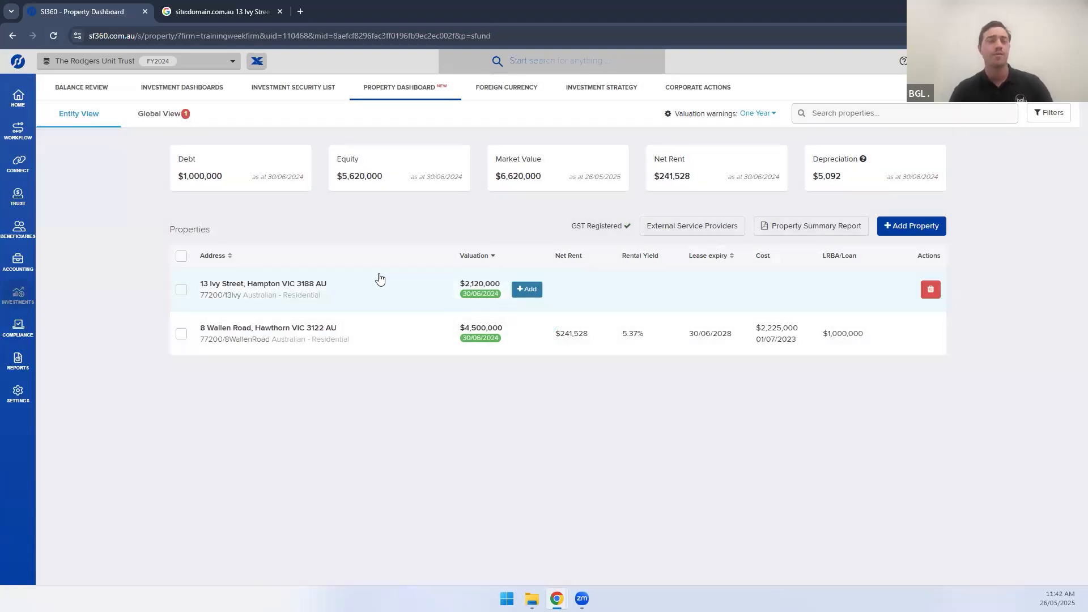
pyautogui.click(560, 300)
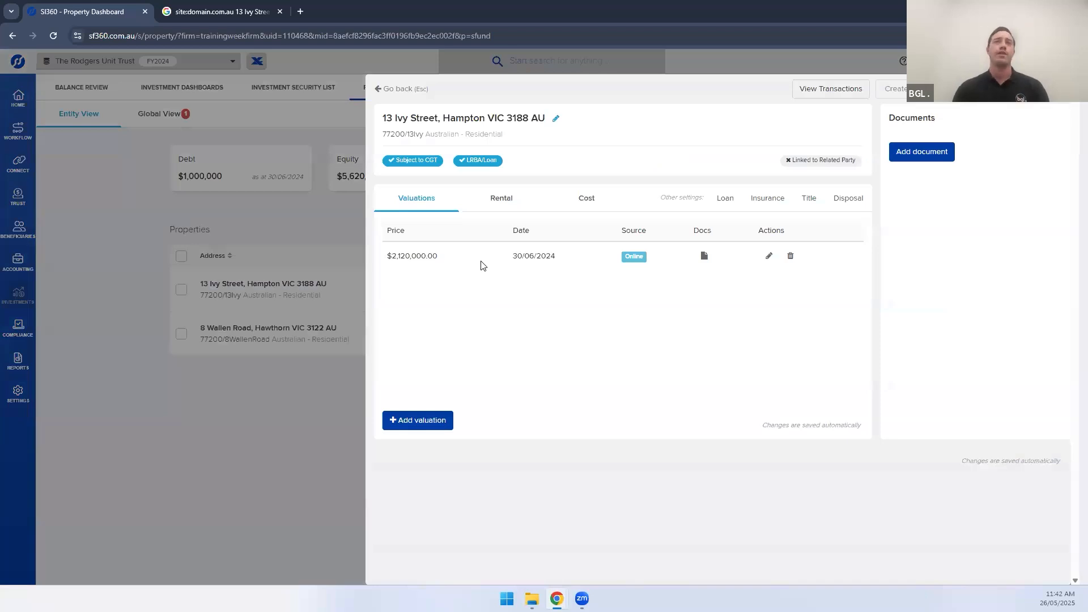
pyautogui.click(500, 207)
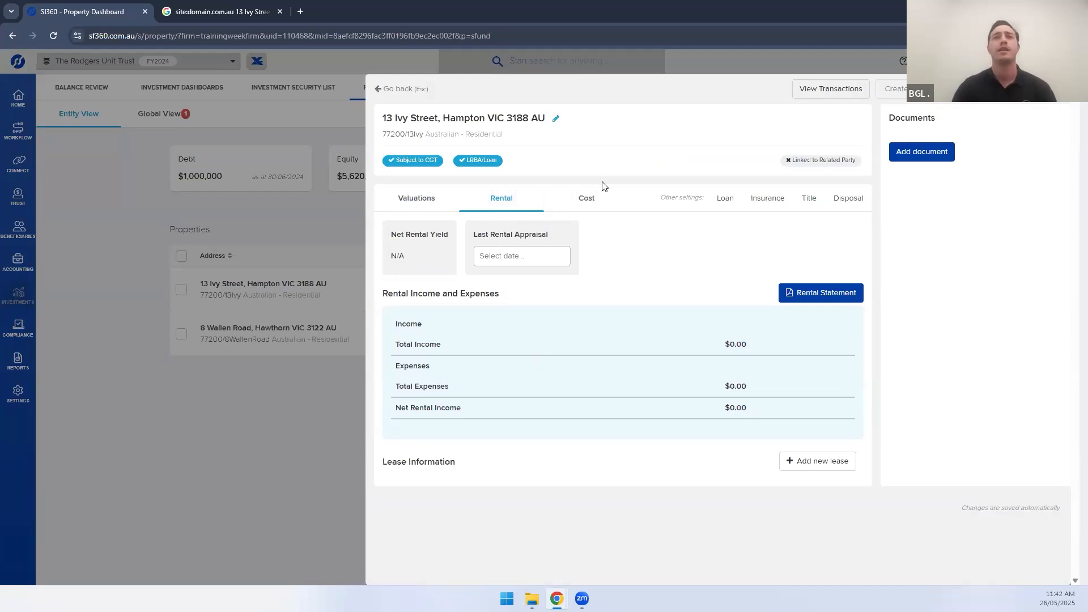
pyautogui.click(584, 200)
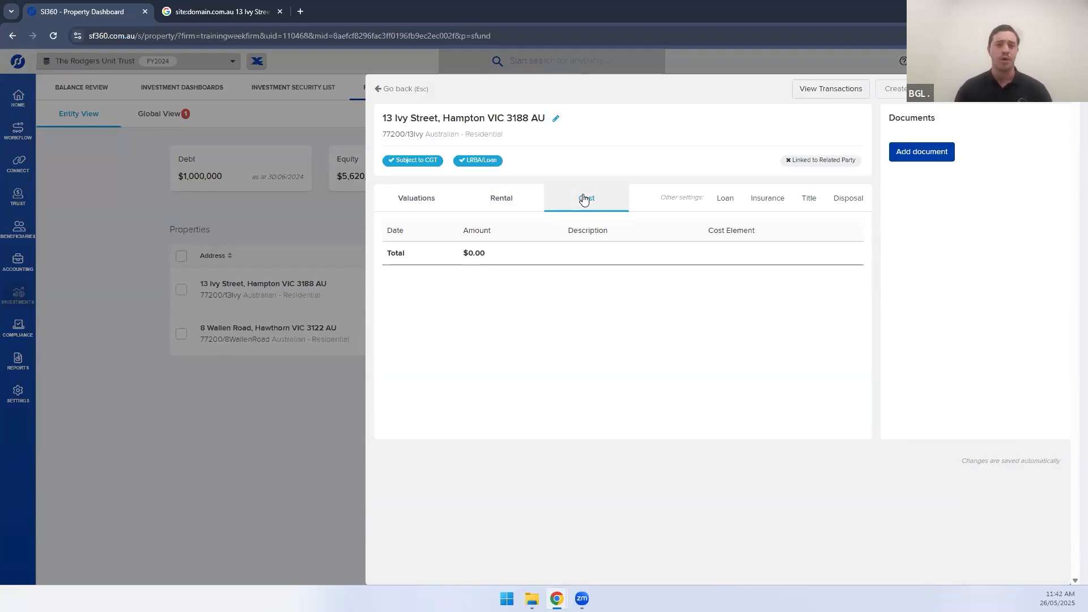
pyautogui.click(721, 201)
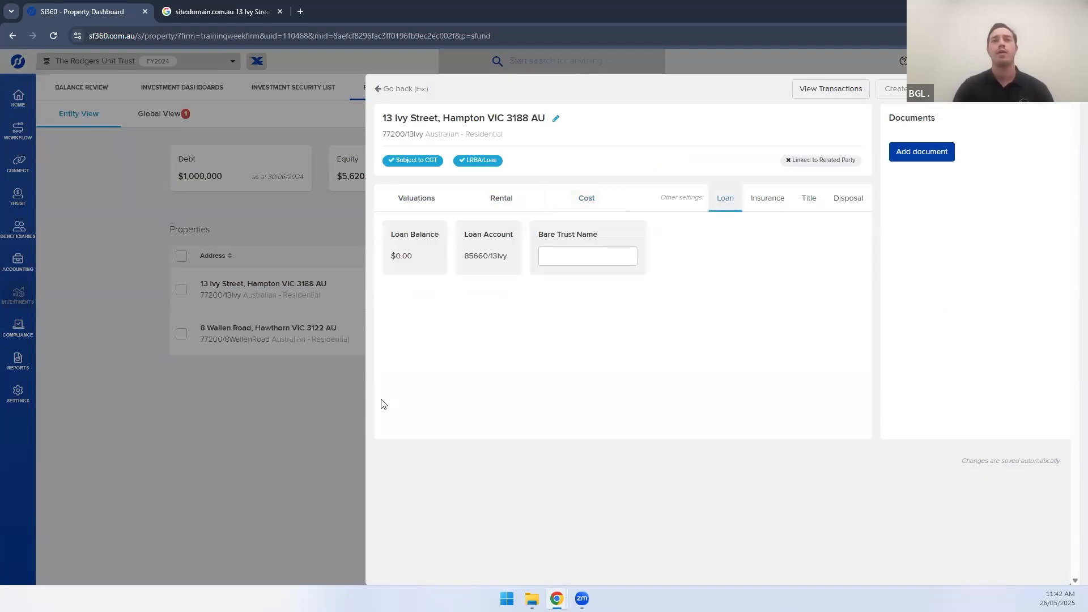
pyautogui.click(323, 374)
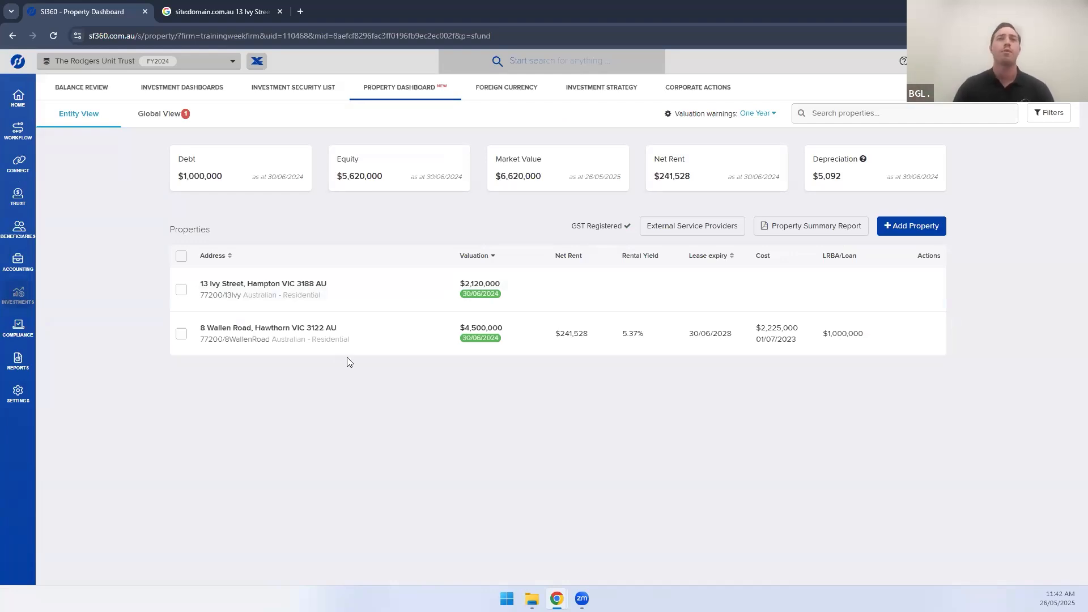
pyautogui.click(390, 338)
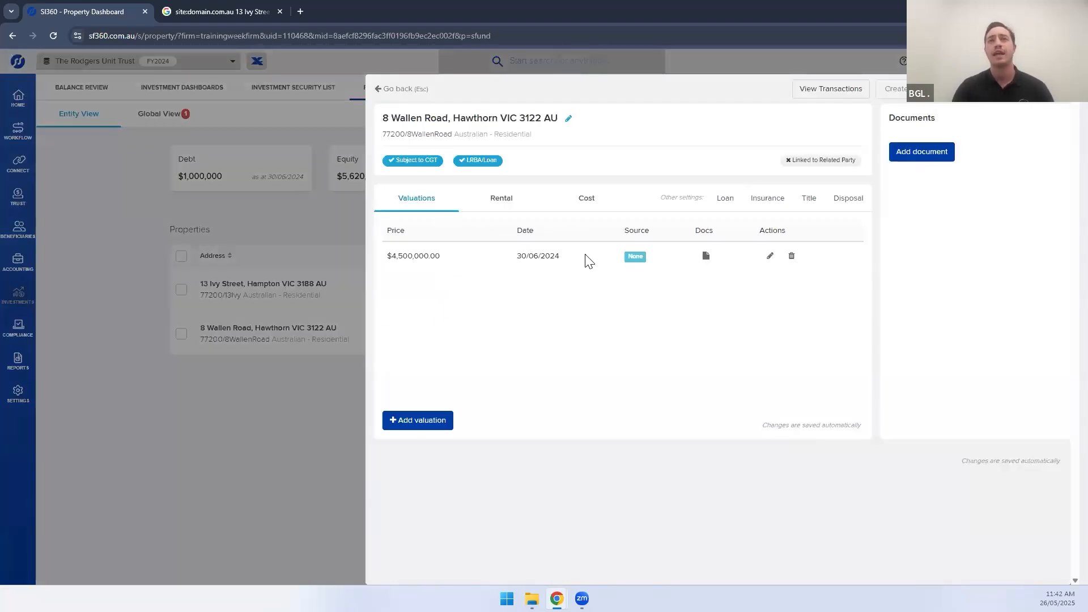
pyautogui.click(491, 204)
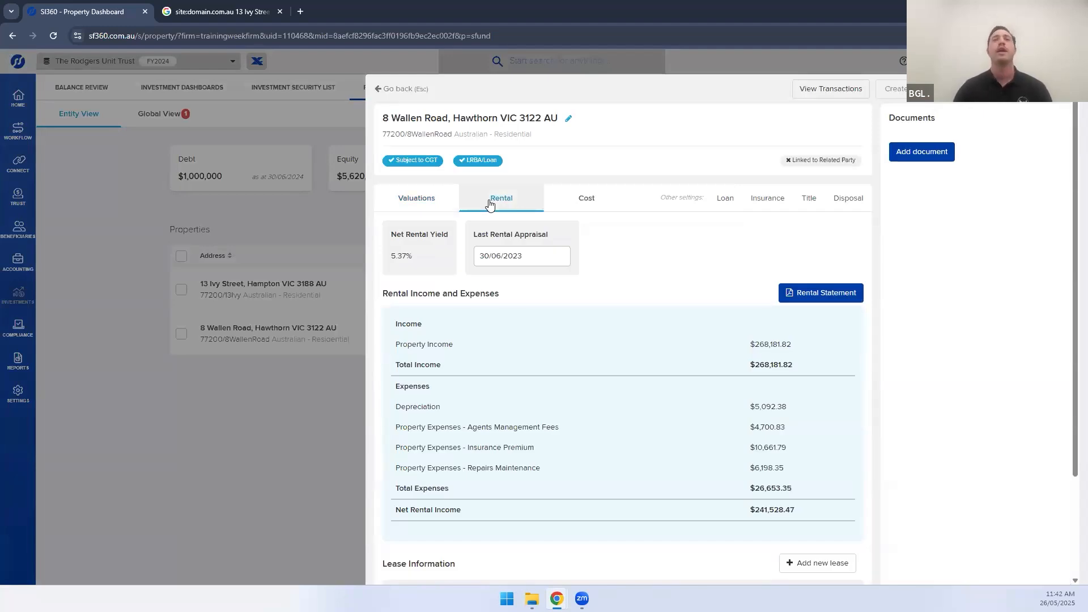
pyautogui.moveTo(478, 234); pyautogui.dragTo(510, 234)
pyautogui.click(533, 234)
pyautogui.scroll(-1, 596, 299)
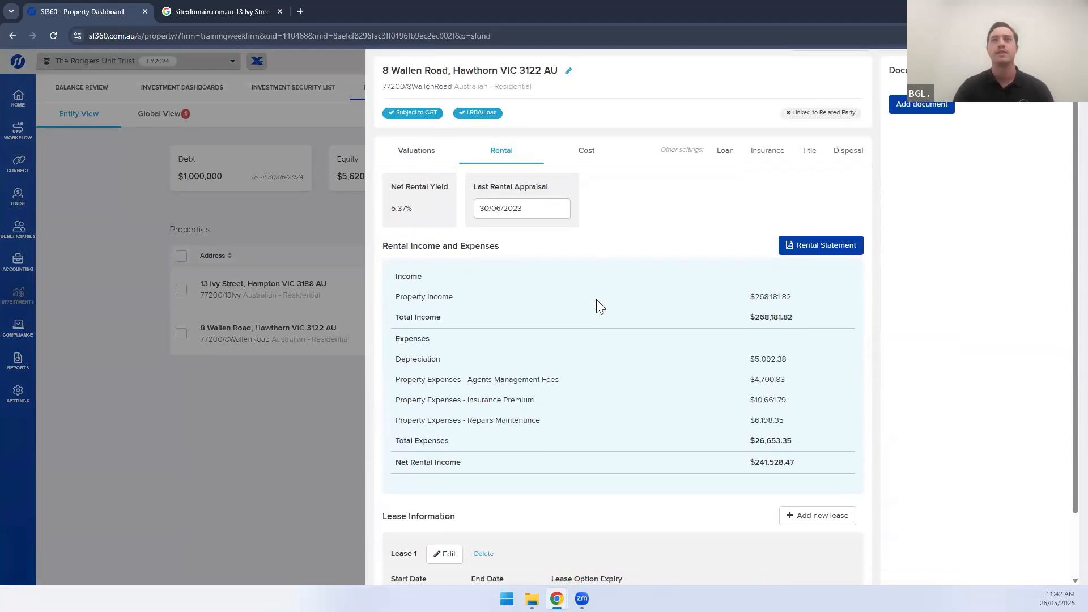
pyautogui.click(800, 258)
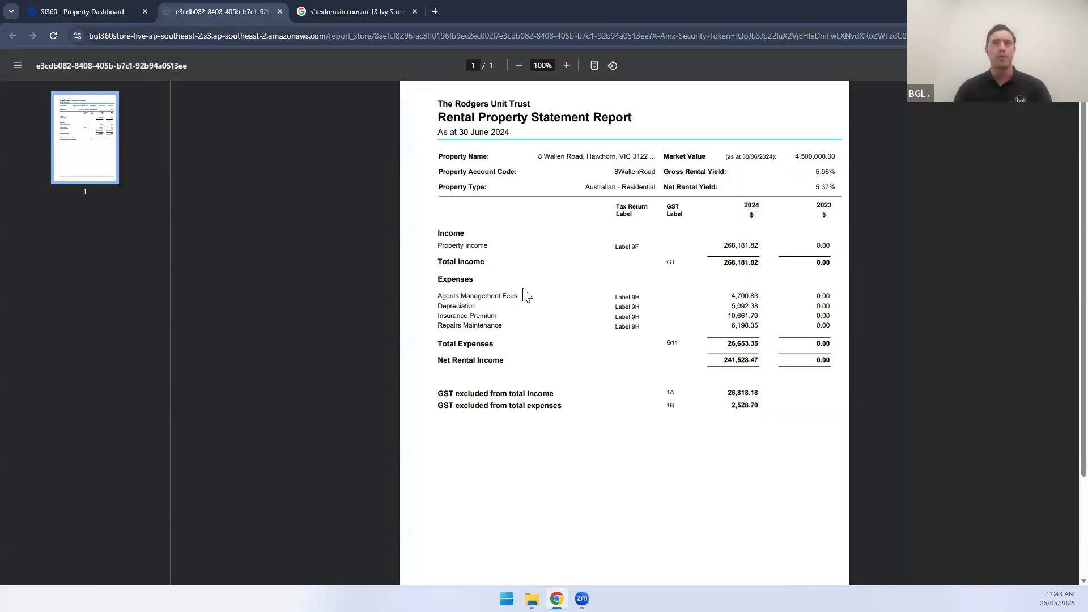
# Close the rental statement PDF with Ctrl+W
pyautogui.scroll(1, 528, 294)
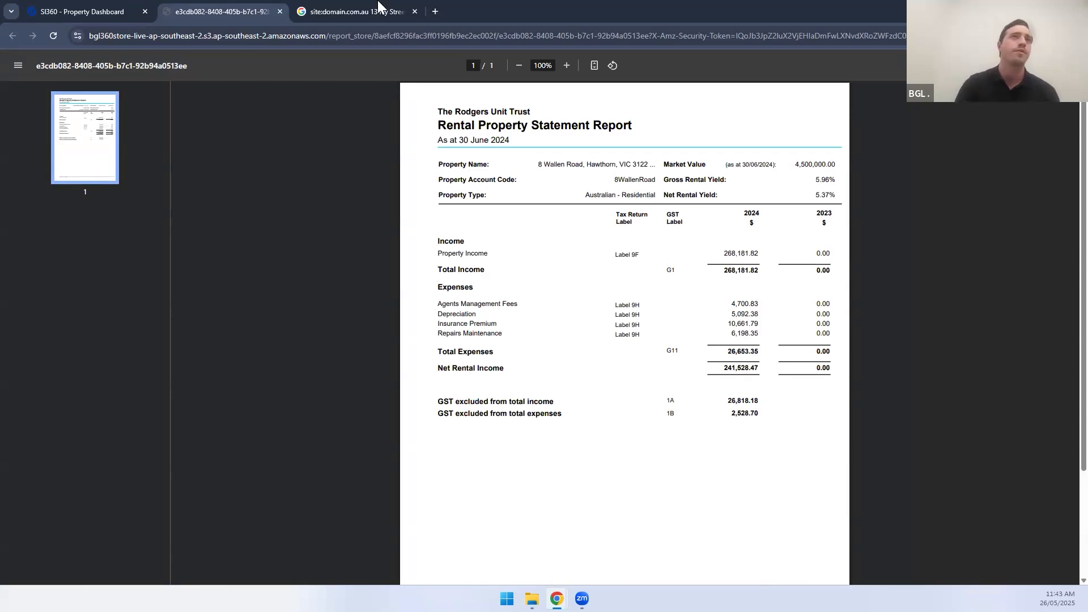
pyautogui.hotkey('ctrl', 'w')
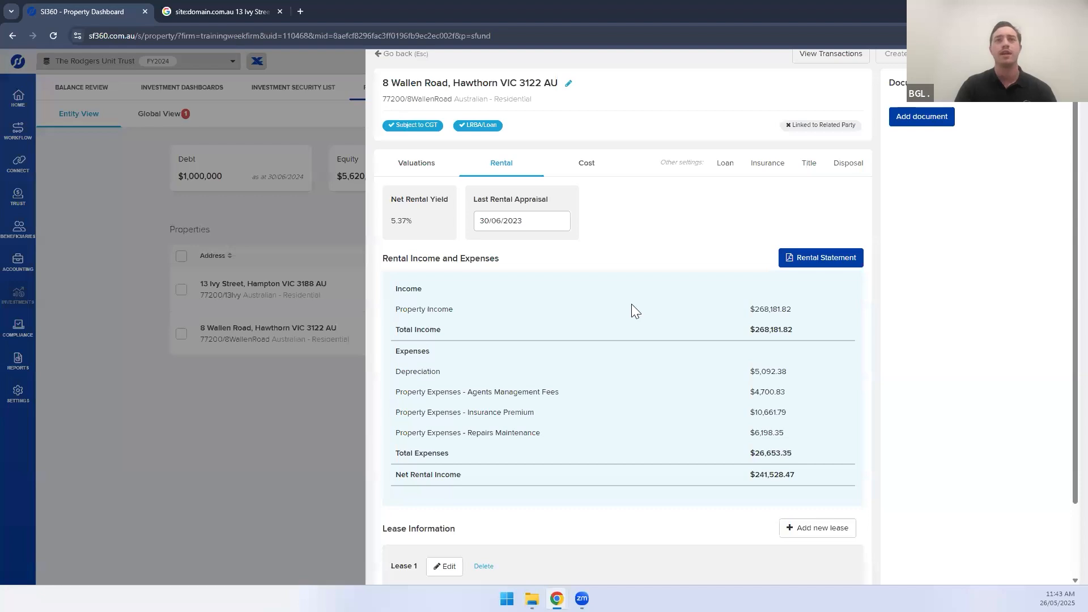
pyautogui.scroll(-1, 634, 308)
pyautogui.moveTo(428, 302); pyautogui.dragTo(460, 304)
pyautogui.click(494, 380)
pyautogui.scroll(1, 493, 380)
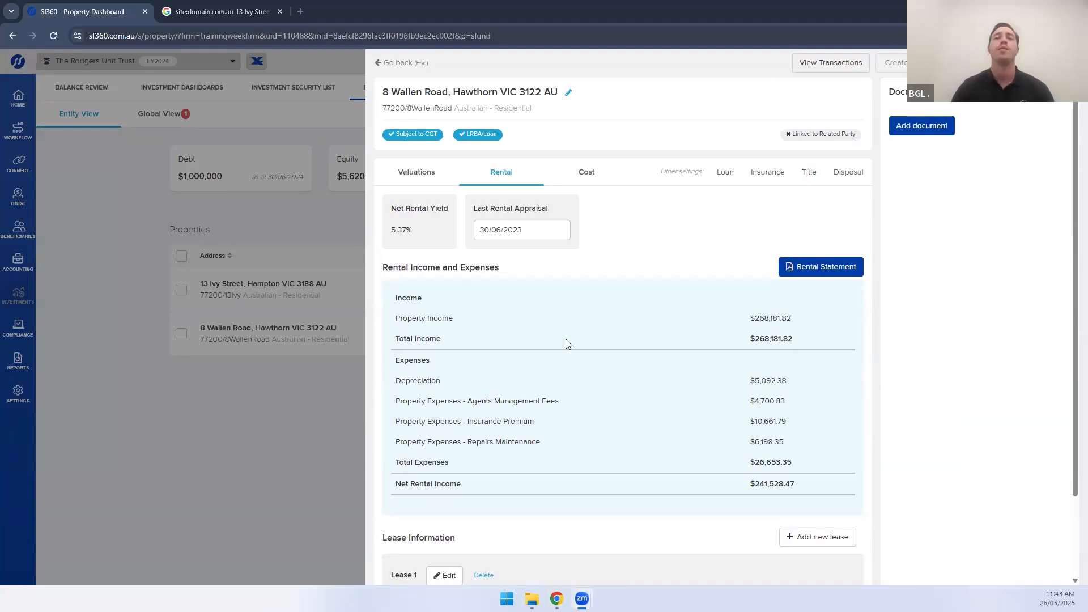
pyautogui.scroll(-1, 566, 339)
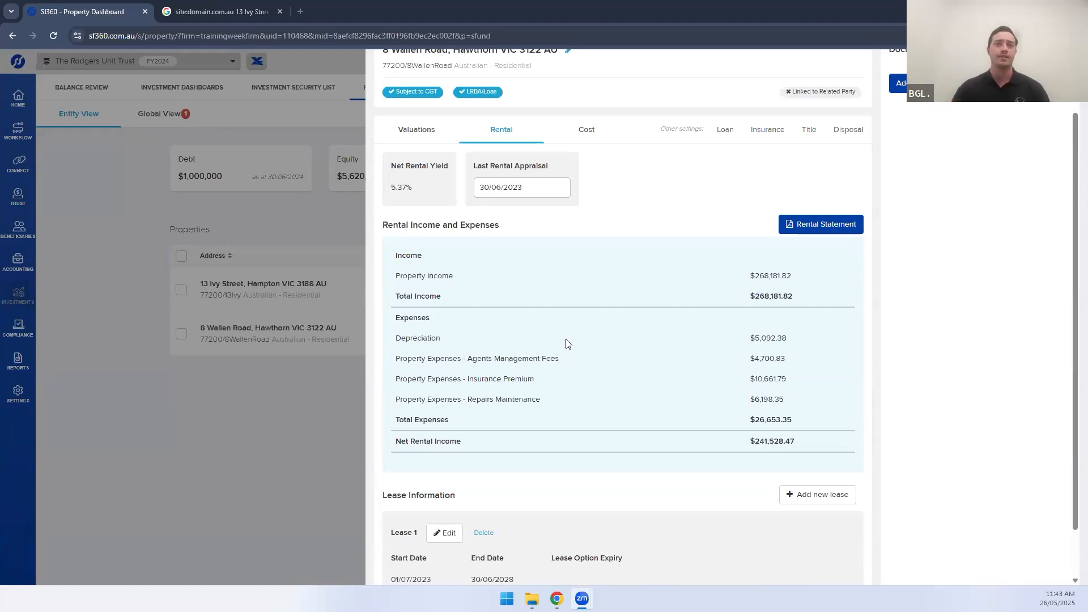
pyautogui.scroll(-1, 567, 344)
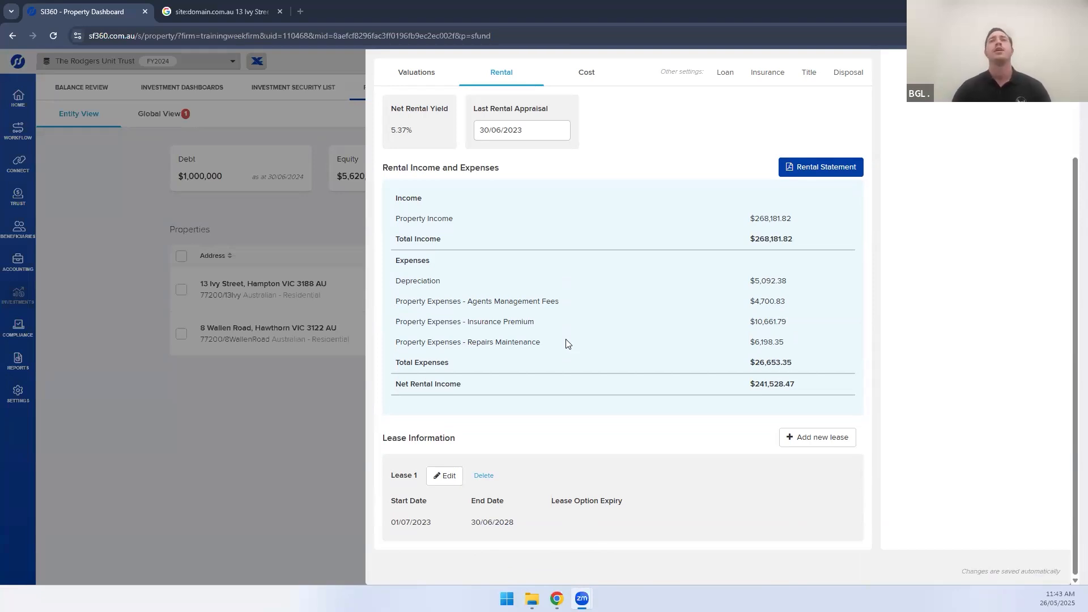
pyautogui.click(578, 80)
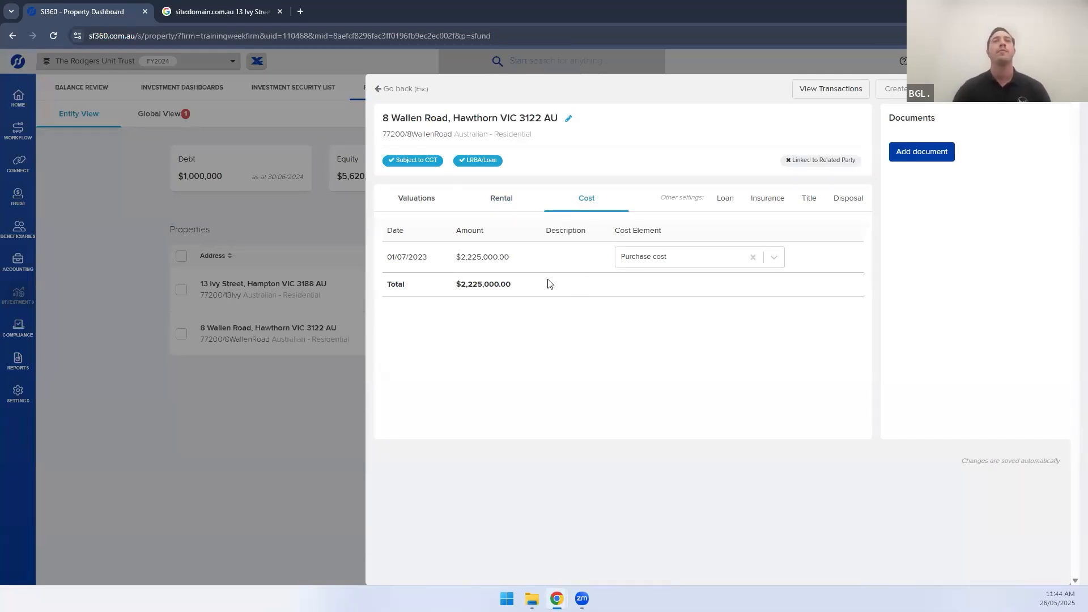
pyautogui.moveTo(384, 134); pyautogui.dragTo(451, 138)
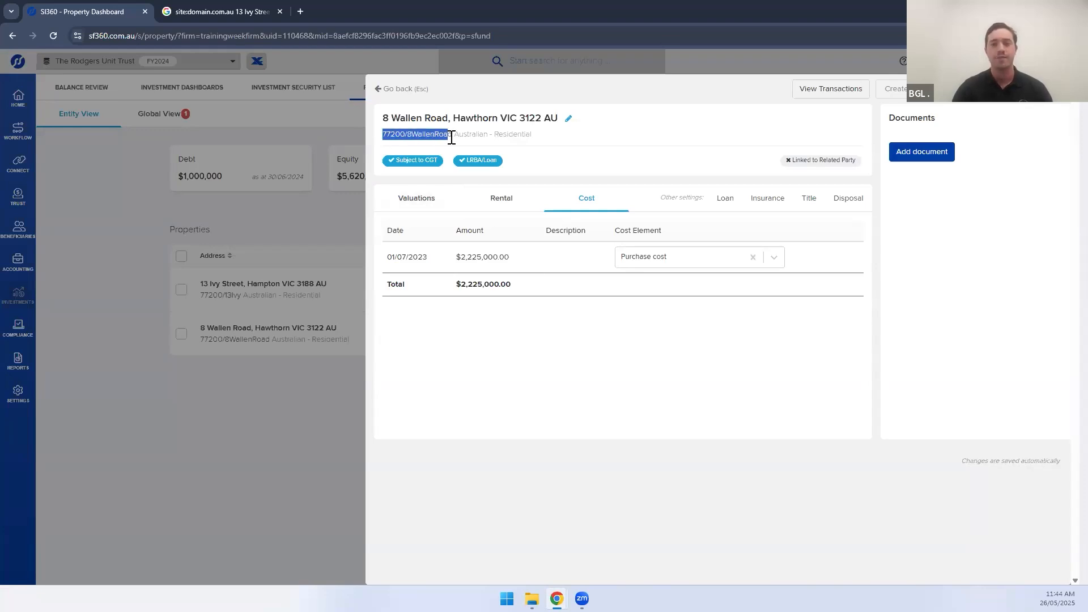
pyautogui.click(537, 298)
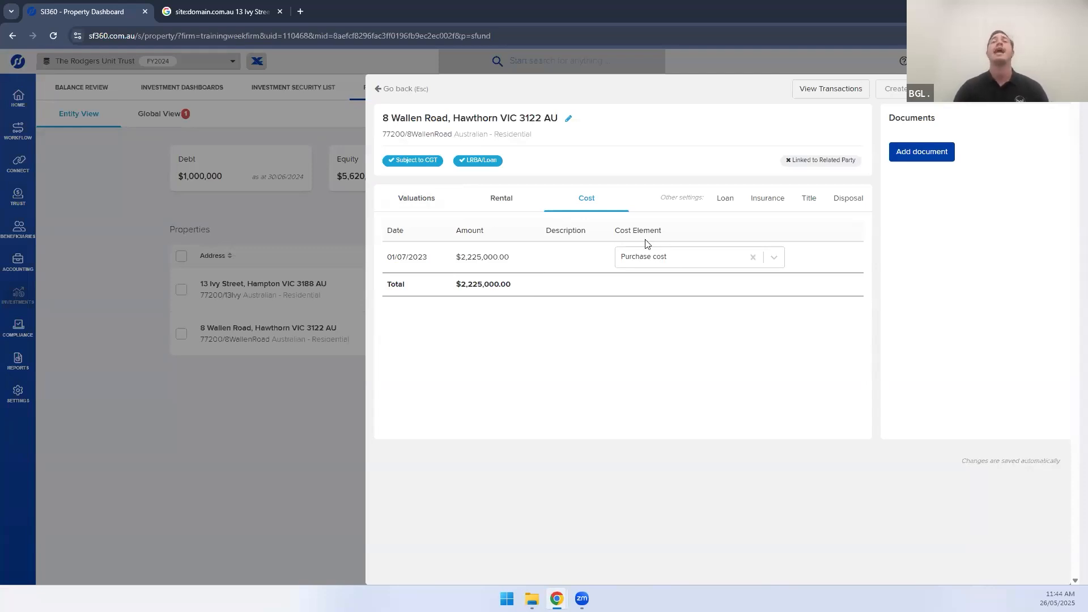
pyautogui.click(666, 261)
pyautogui.scroll(-3, 677, 373)
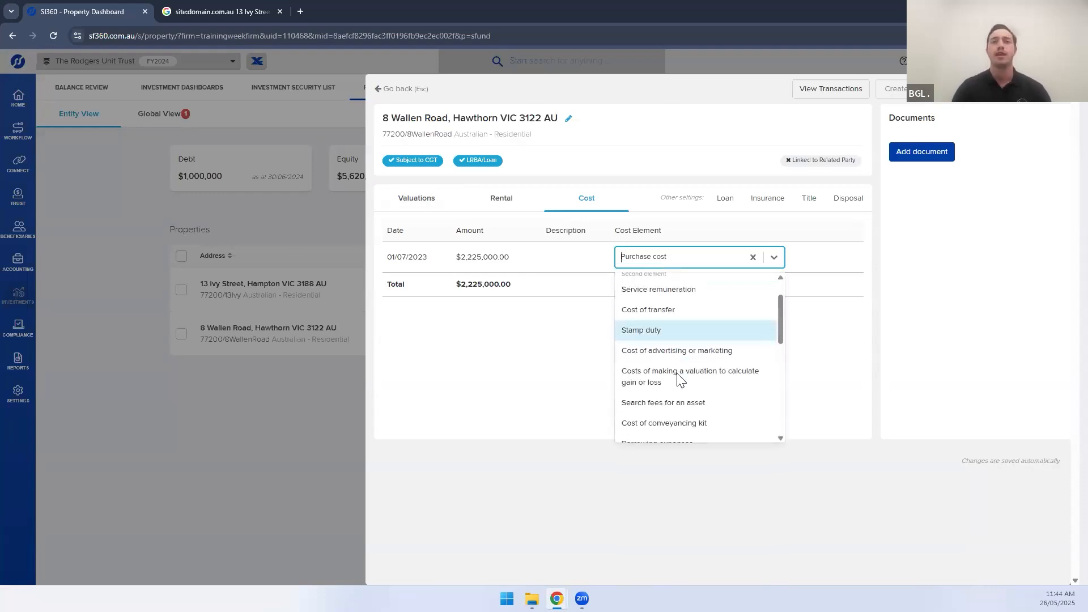
pyautogui.scroll(-1, 680, 378)
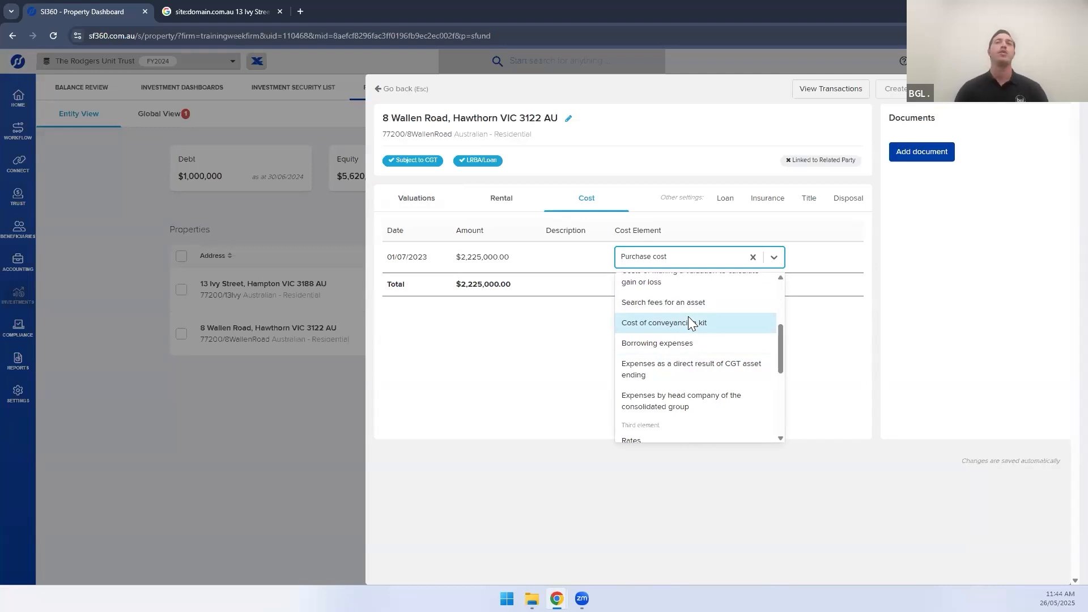
pyautogui.scroll(1, 688, 319)
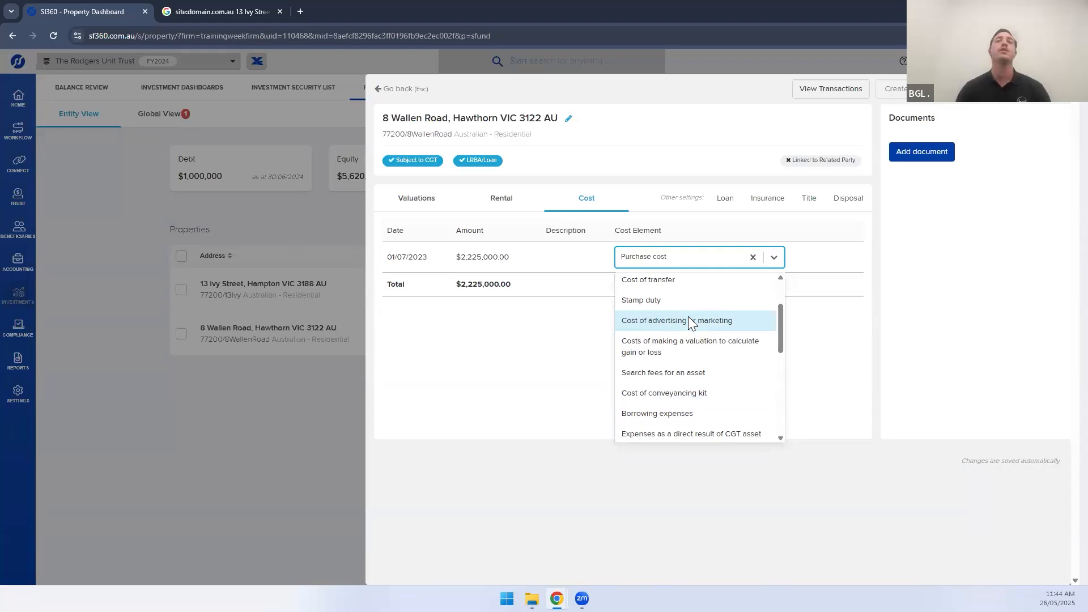
pyautogui.scroll(2, 688, 317)
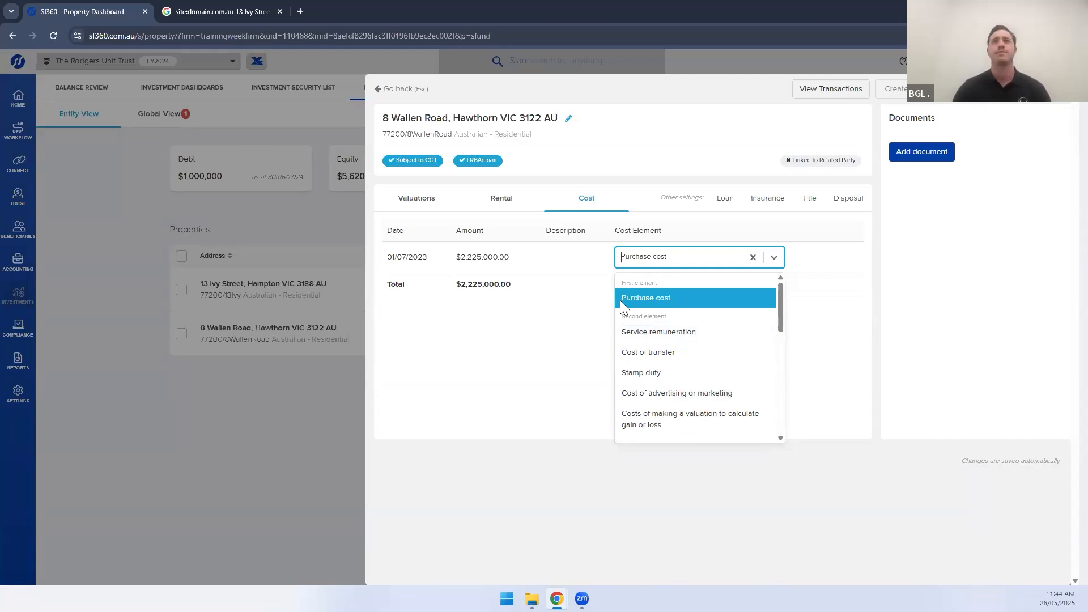
pyautogui.click(559, 335)
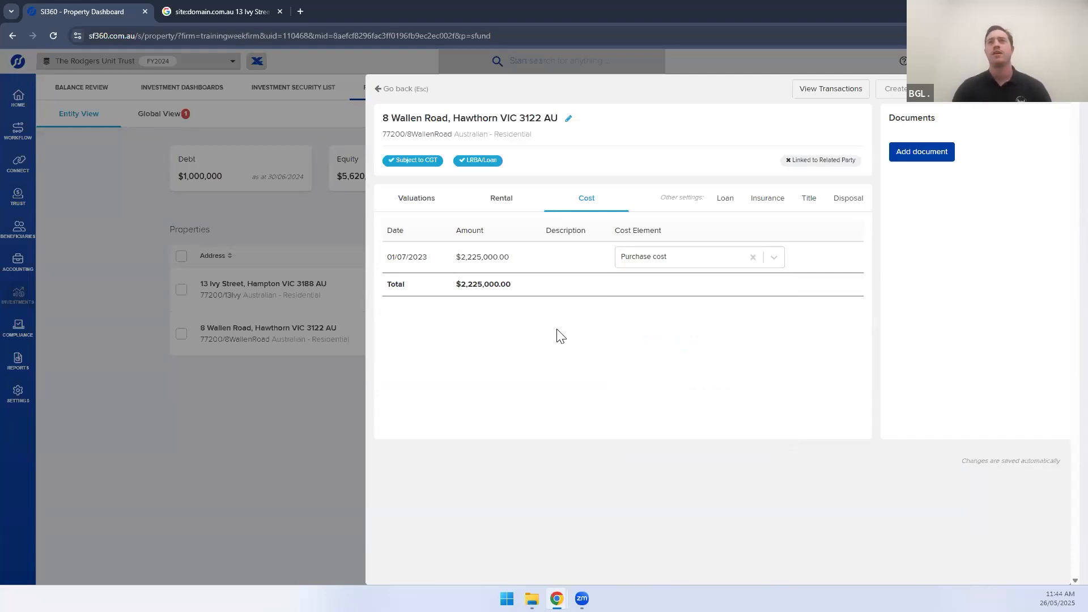
pyautogui.click(727, 202)
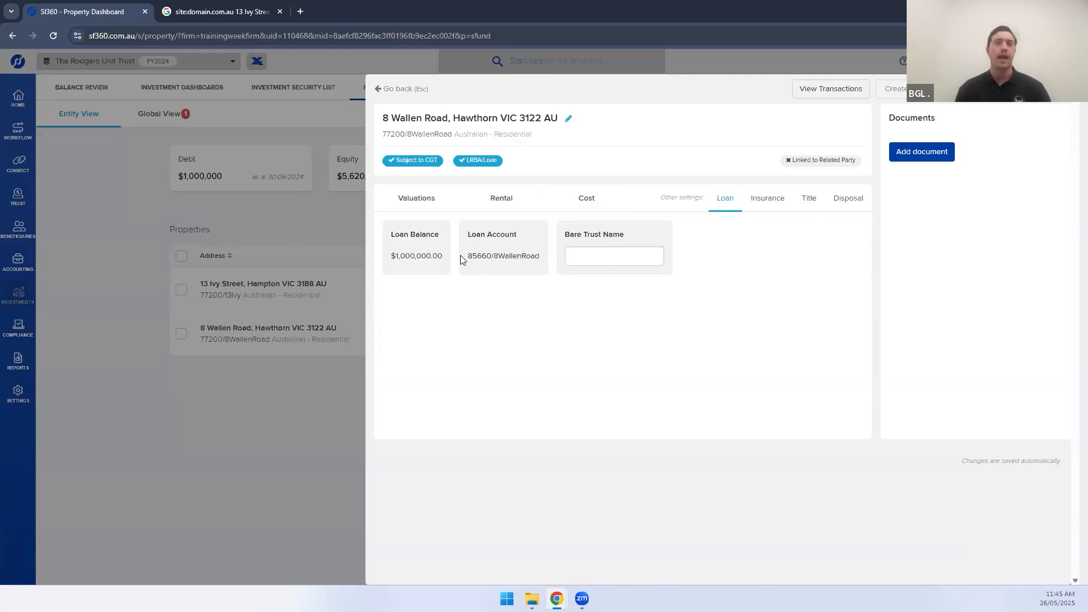
pyautogui.moveTo(468, 257); pyautogui.dragTo(482, 257)
pyautogui.click(474, 239)
pyautogui.click(524, 250)
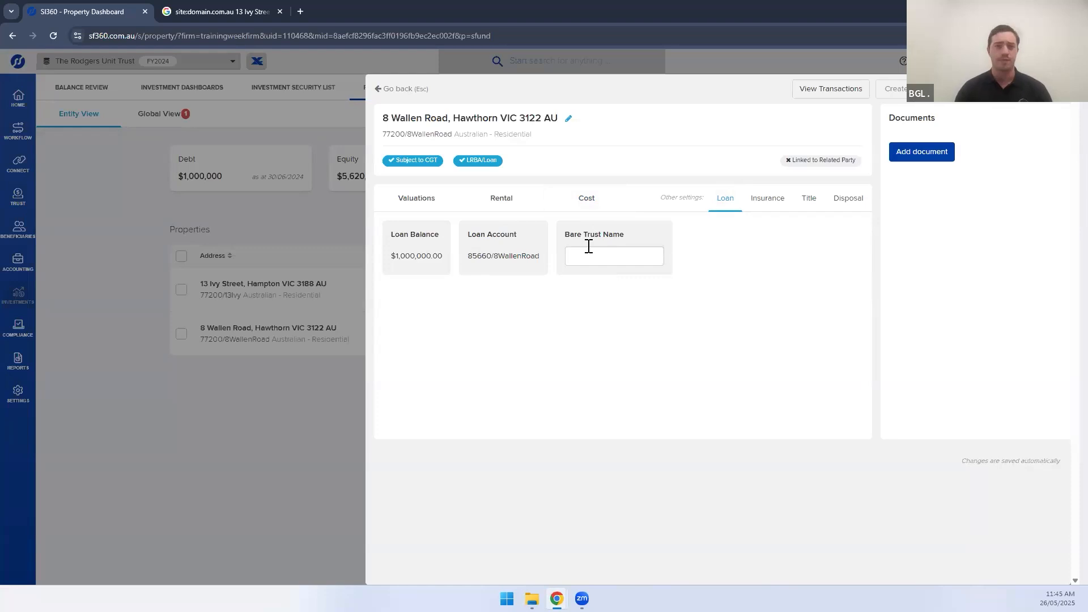
# Review the $10,661.79 insurance premium, then show the blank title details
pyautogui.click(756, 208)
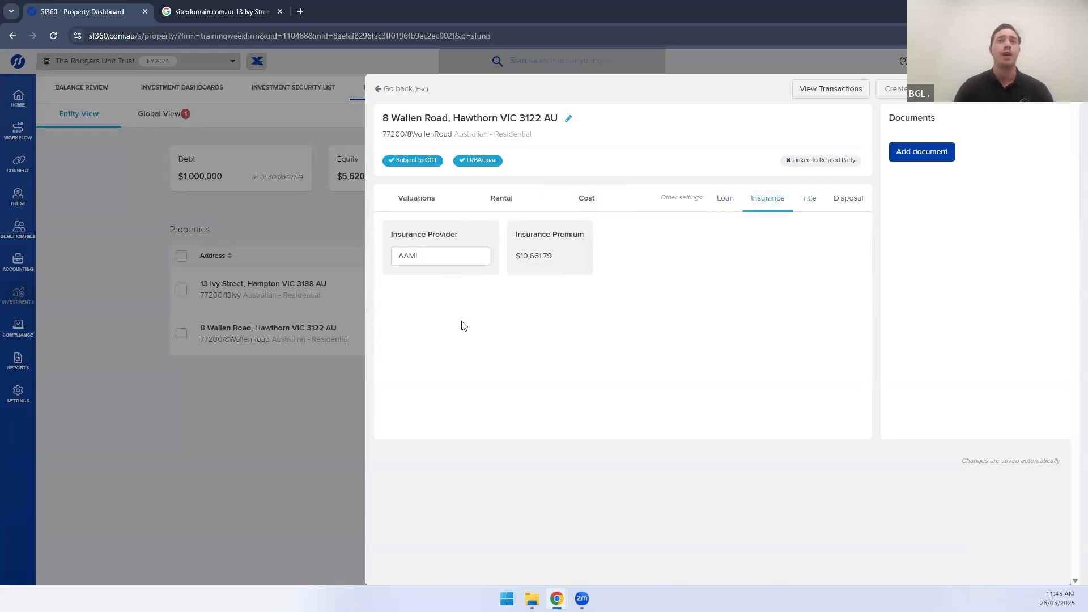
pyautogui.doubleClick(553, 254)
pyautogui.click(552, 253)
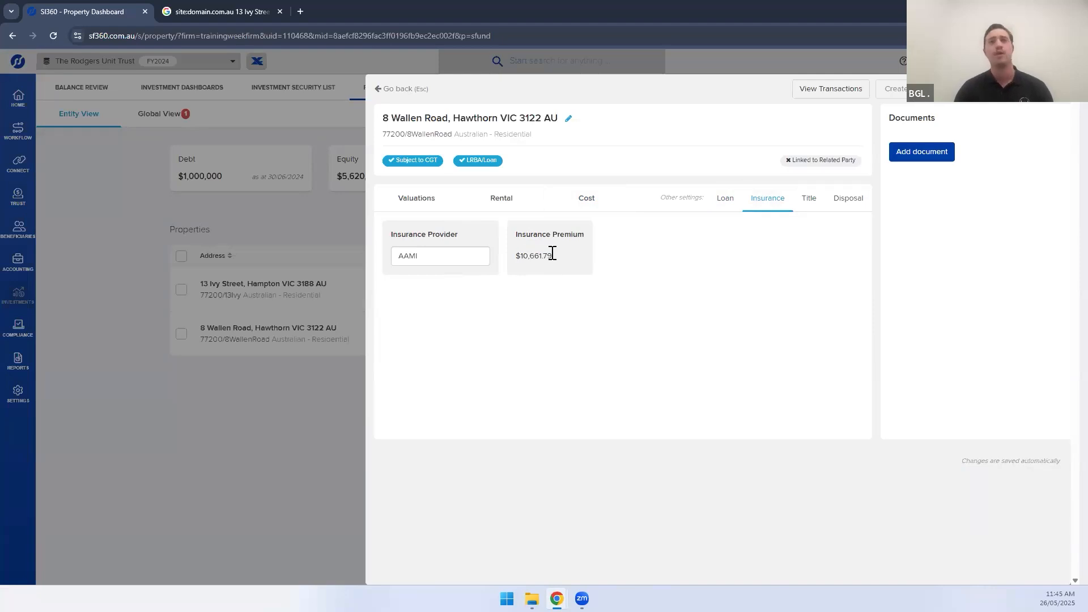
pyautogui.moveTo(552, 253); pyautogui.dragTo(517, 261)
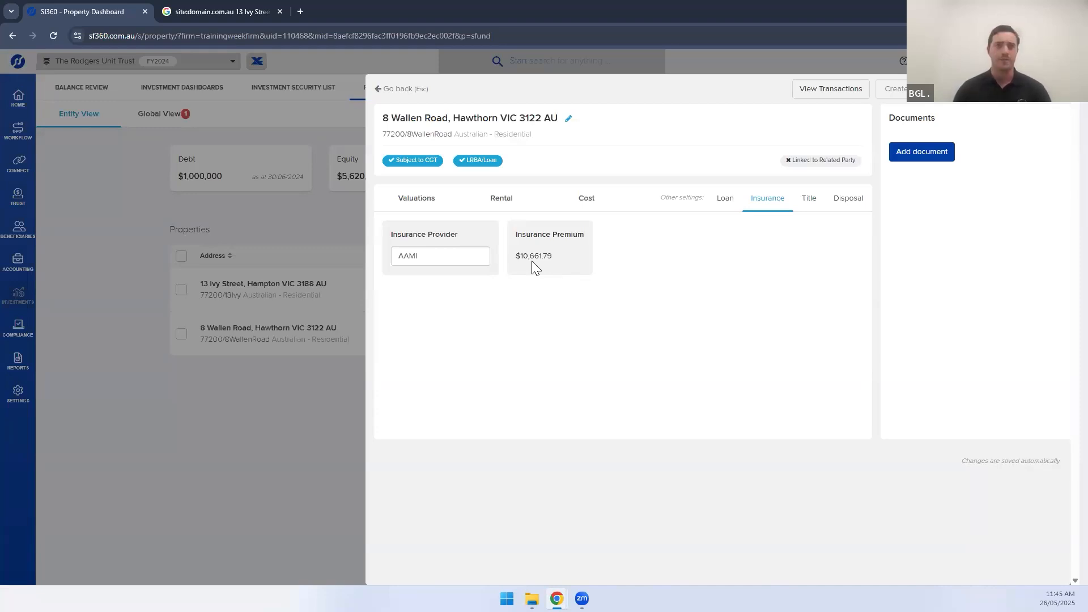
pyautogui.click(809, 199)
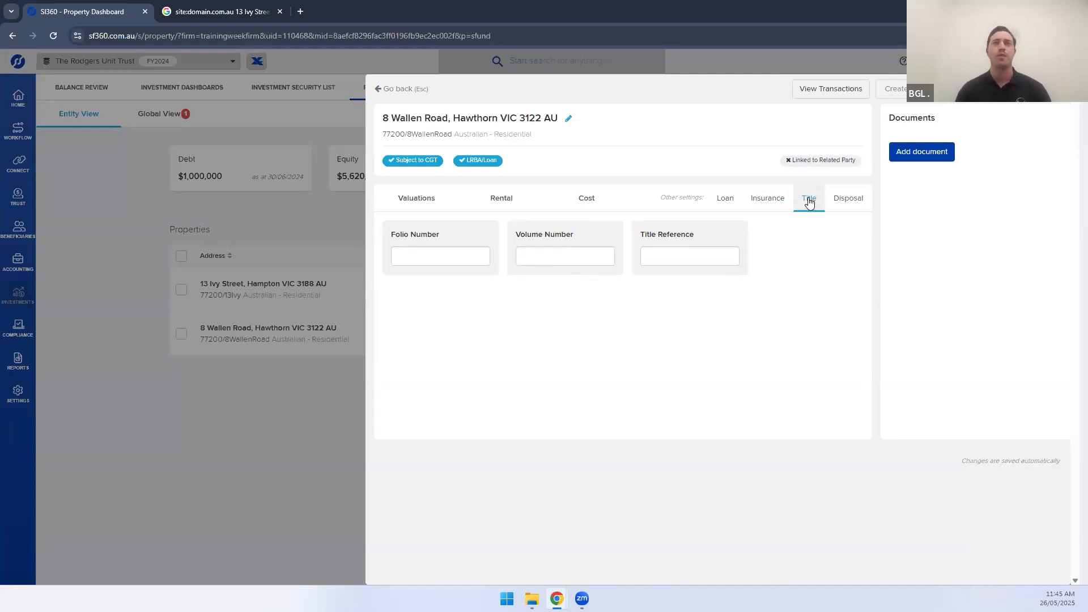
pyautogui.click(847, 205)
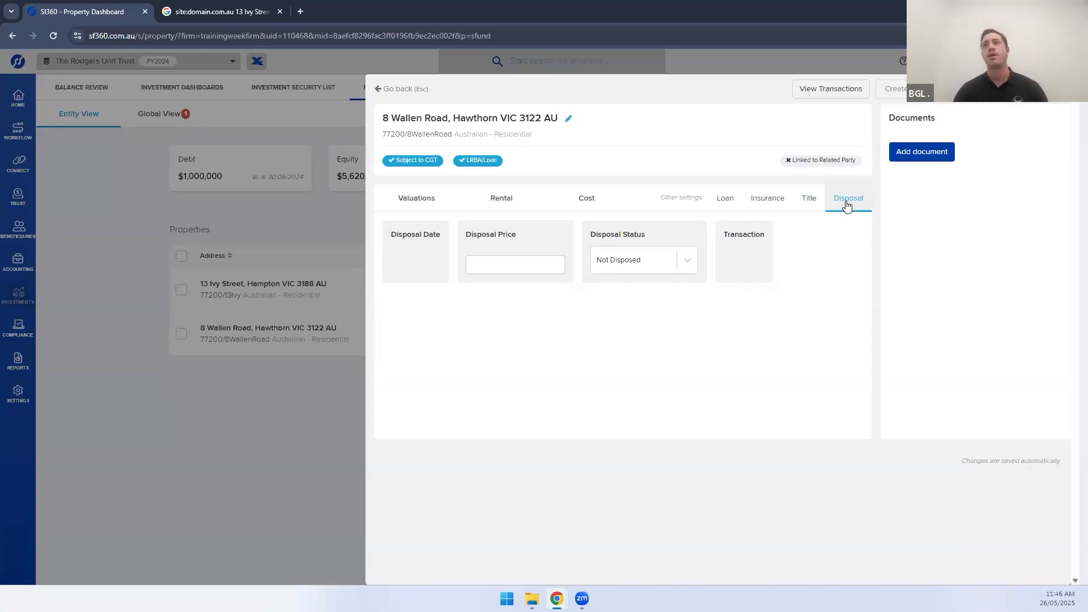
pyautogui.click(629, 270)
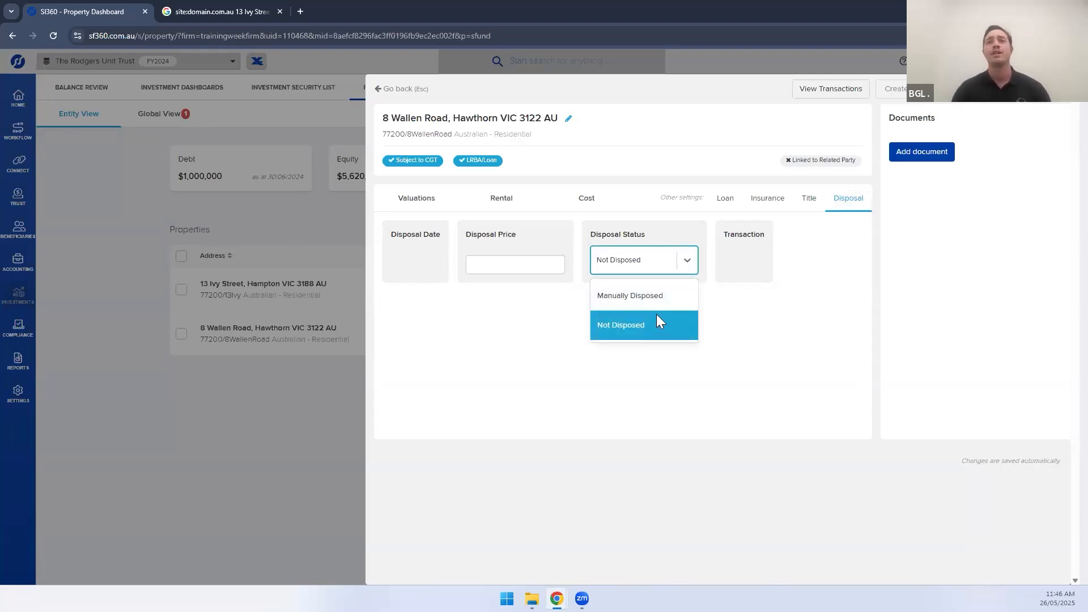
pyautogui.click(750, 341)
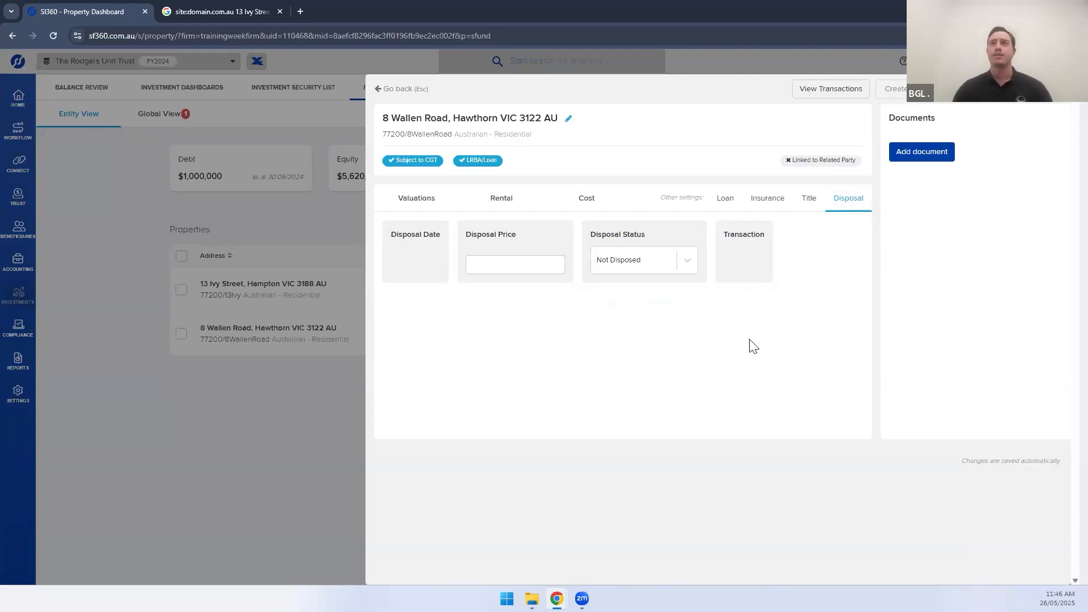
pyautogui.click(901, 154)
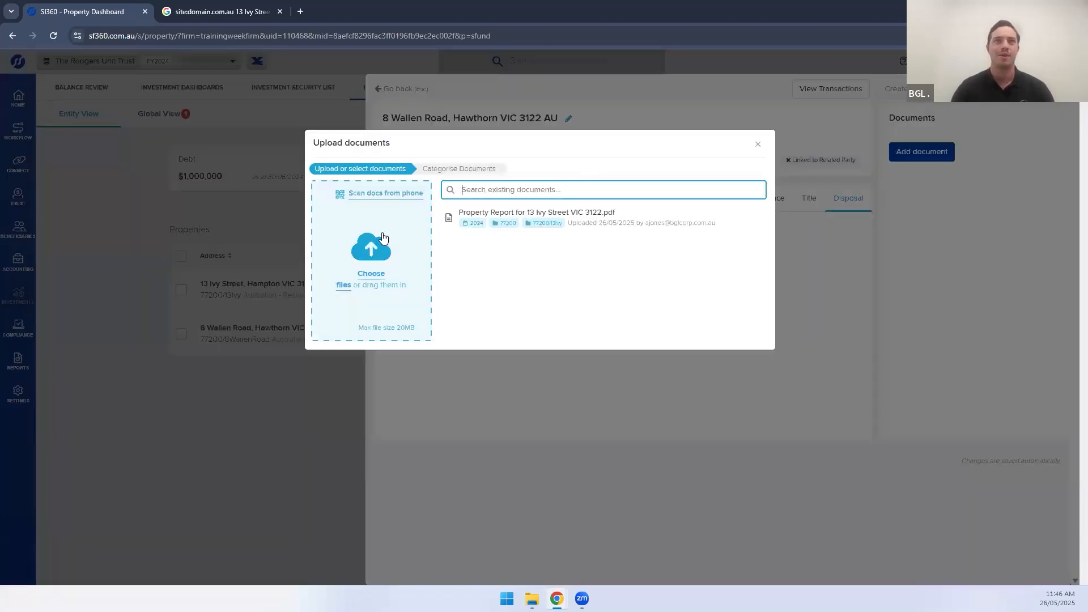
pyautogui.click(364, 274)
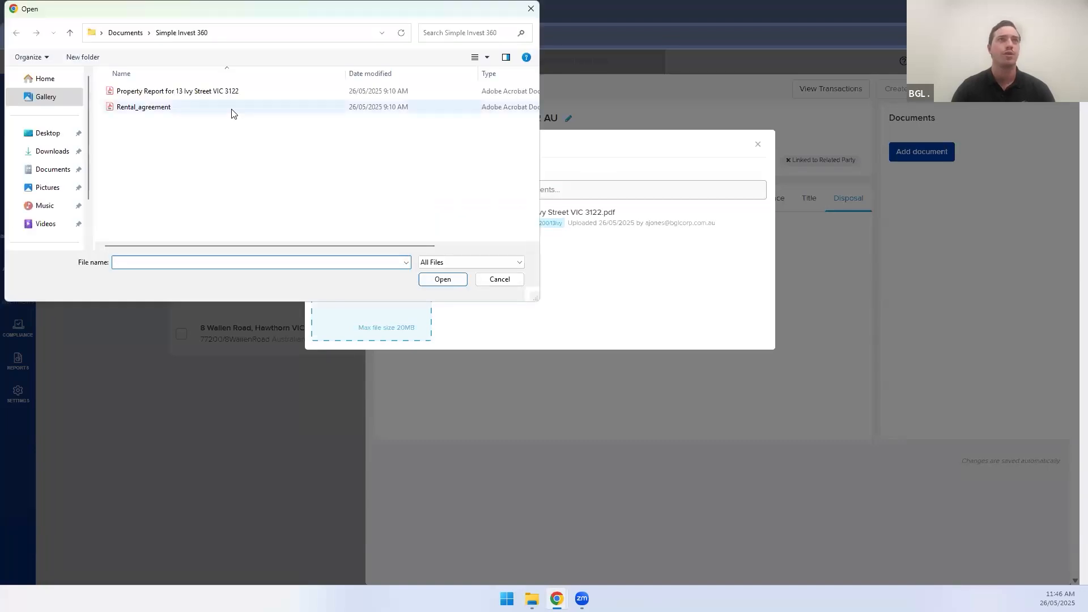
pyautogui.doubleClick(231, 113)
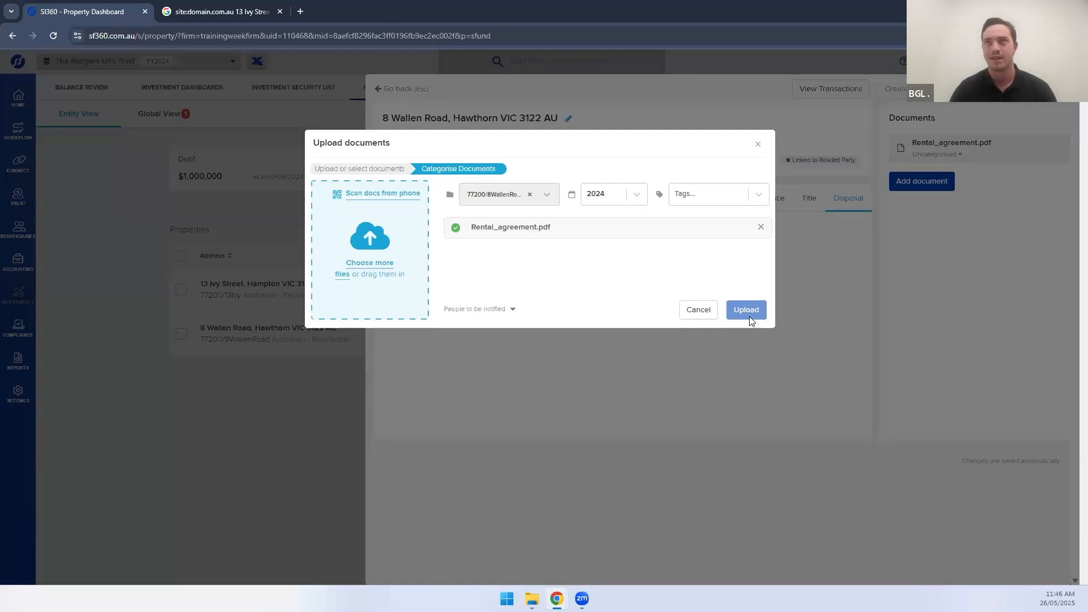
pyautogui.click(747, 311)
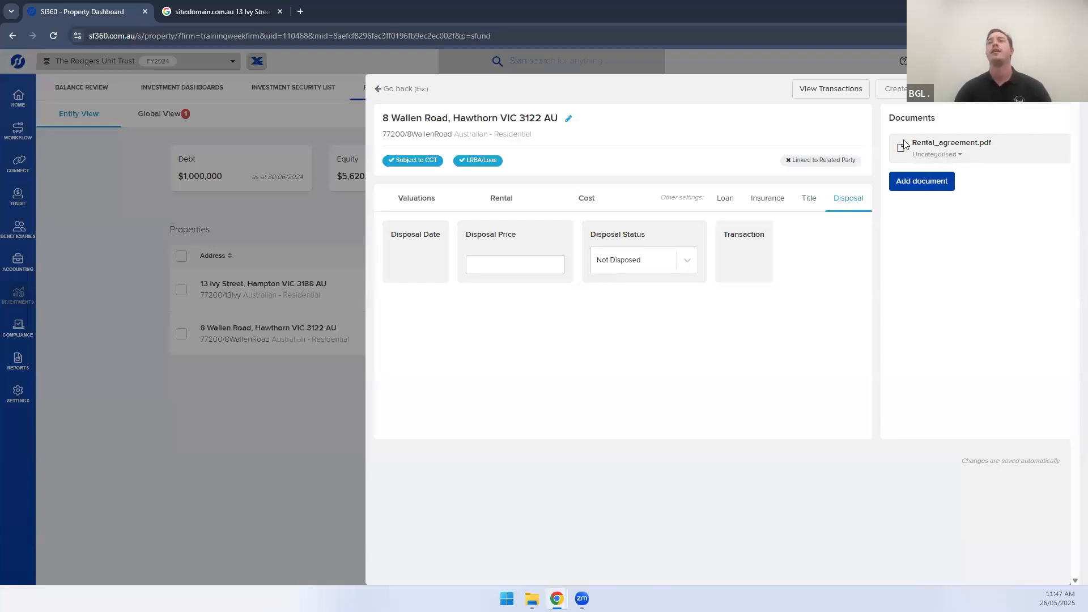
pyautogui.click(823, 97)
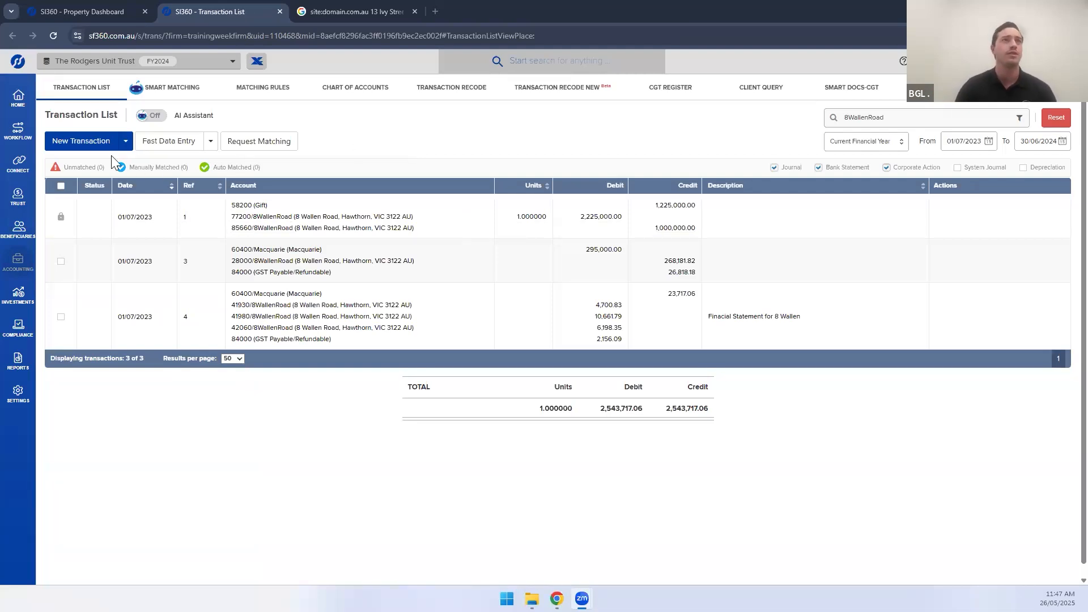
# Create a new General Journal dated 01/07/2023 with reference 6 from the Transaction List
pyautogui.click(95, 148)
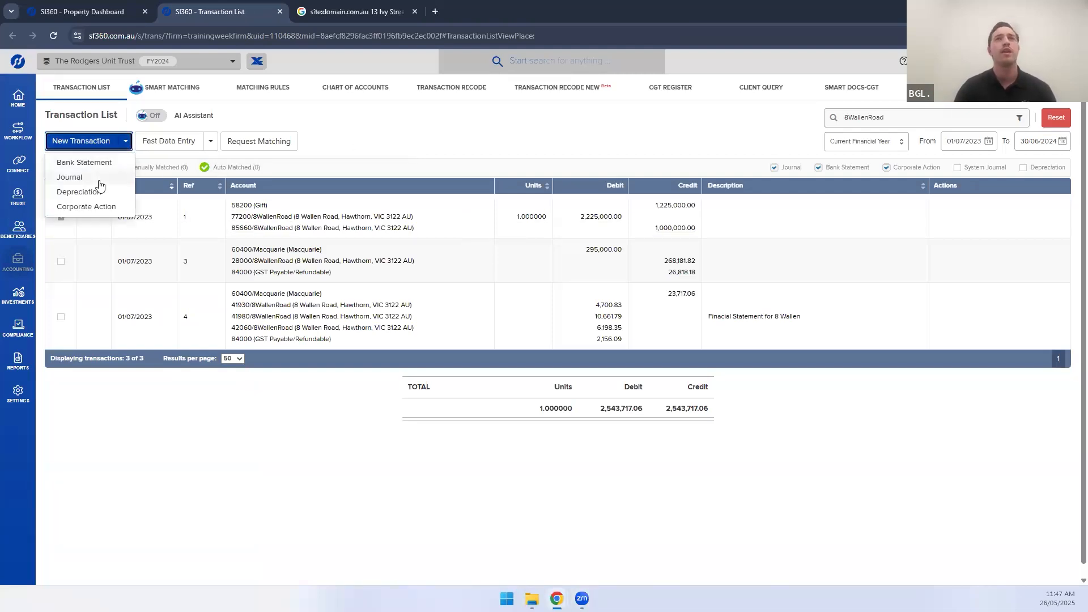
pyautogui.click(90, 178)
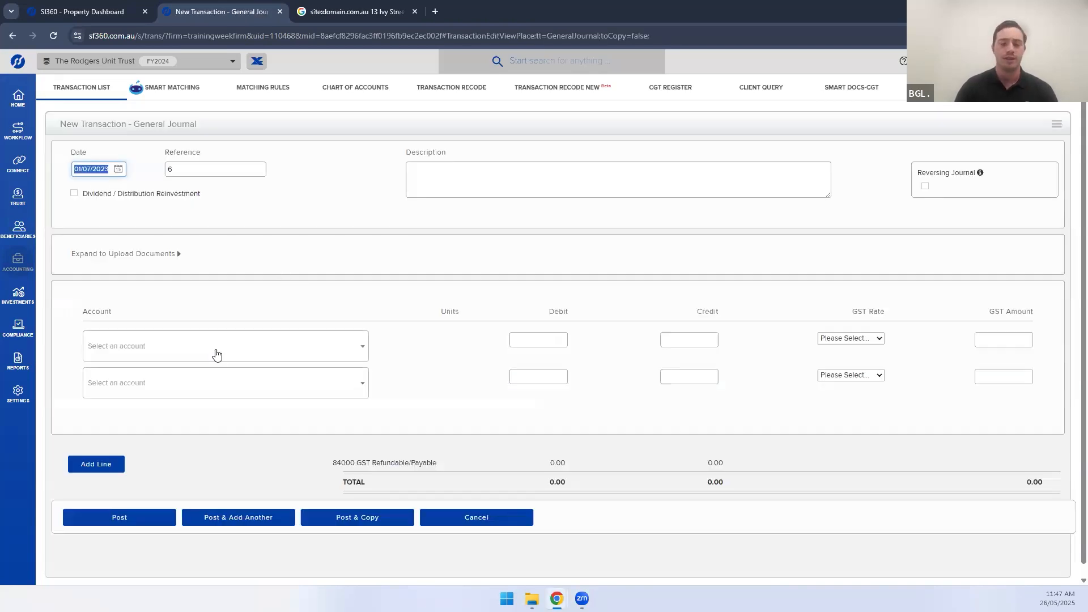
pyautogui.click(217, 355)
pyautogui.write('77200')
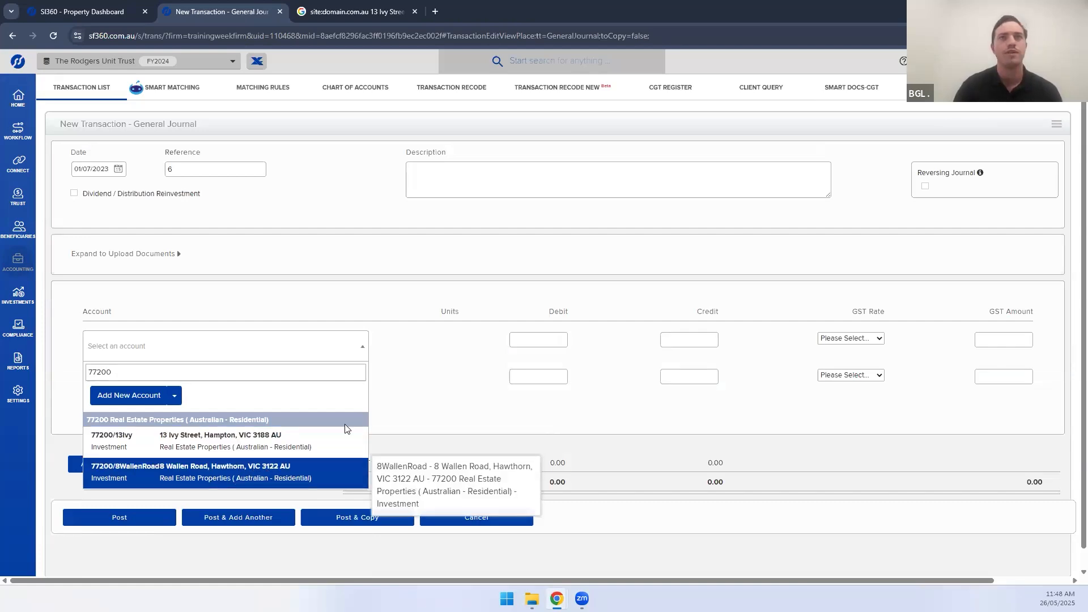
pyautogui.click(268, 472)
pyautogui.press('Tab')
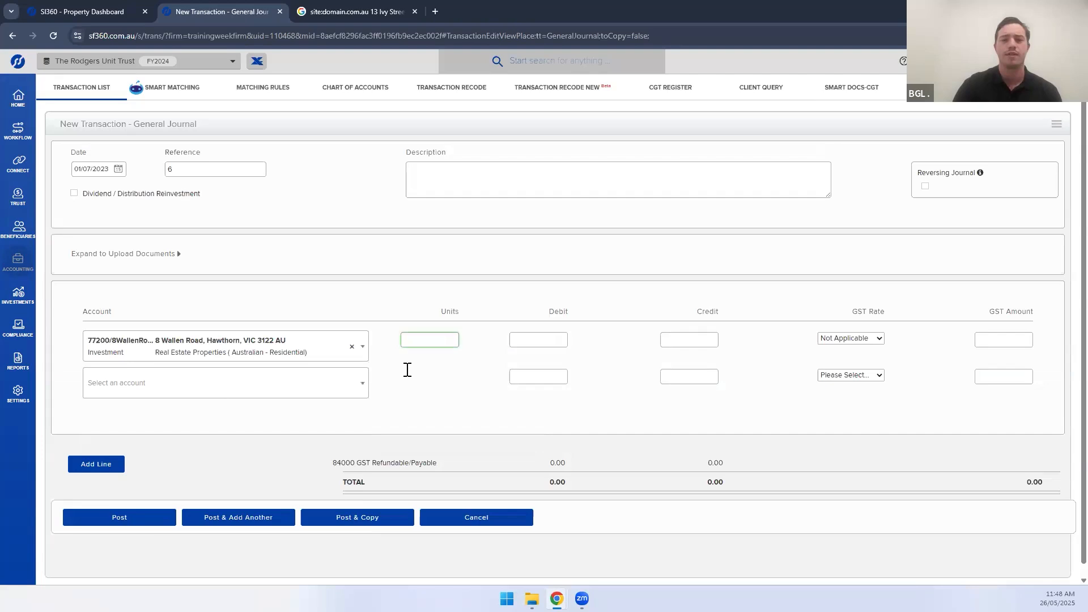
pyautogui.click(553, 341)
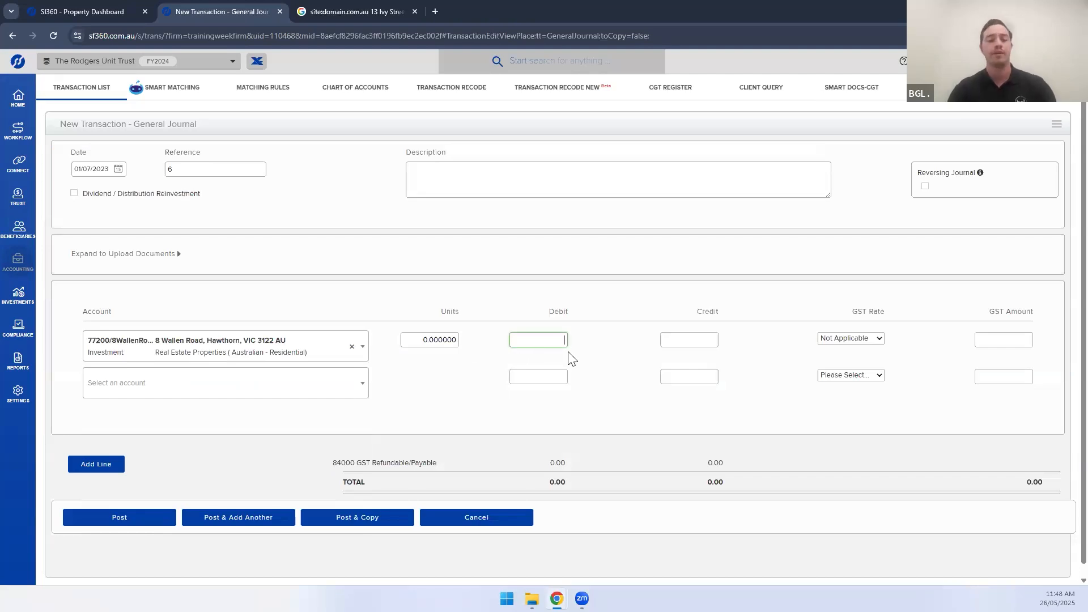
pyautogui.write('50,000')
pyautogui.click(611, 377)
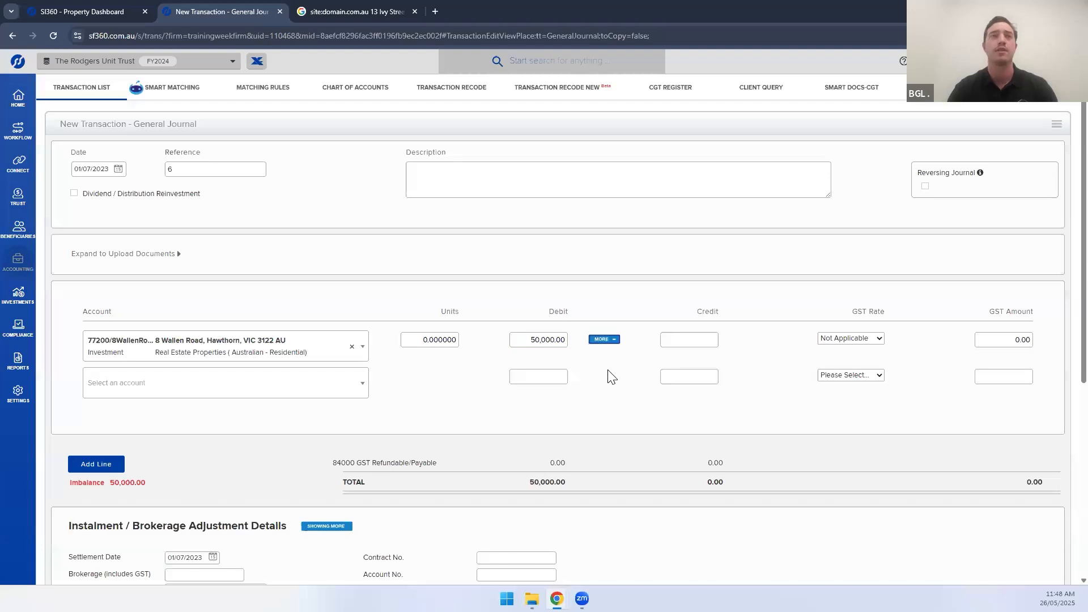
pyautogui.click(185, 385)
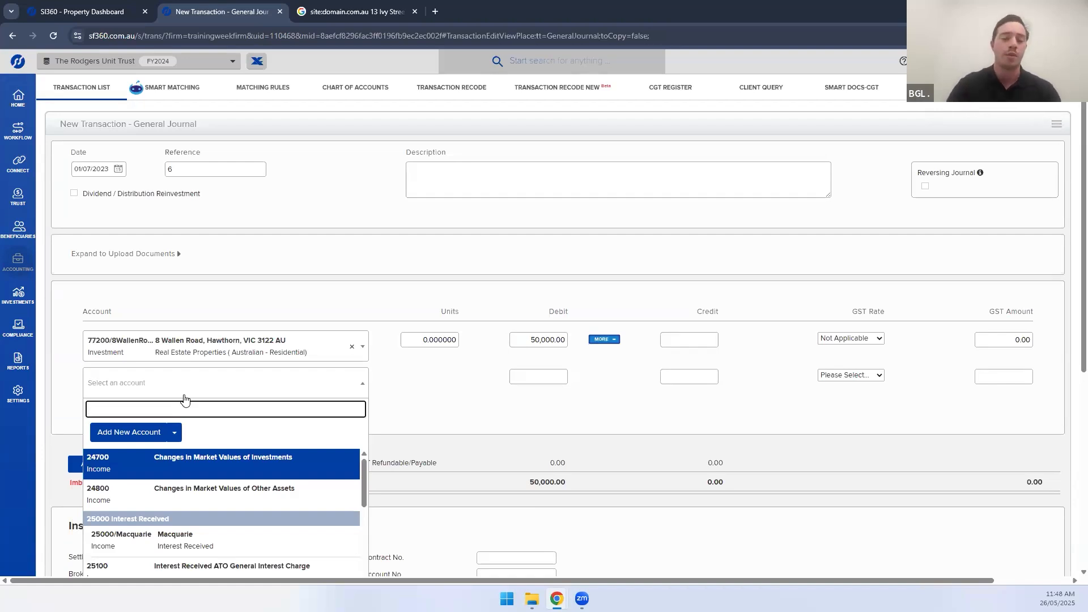
pyautogui.write('77200')
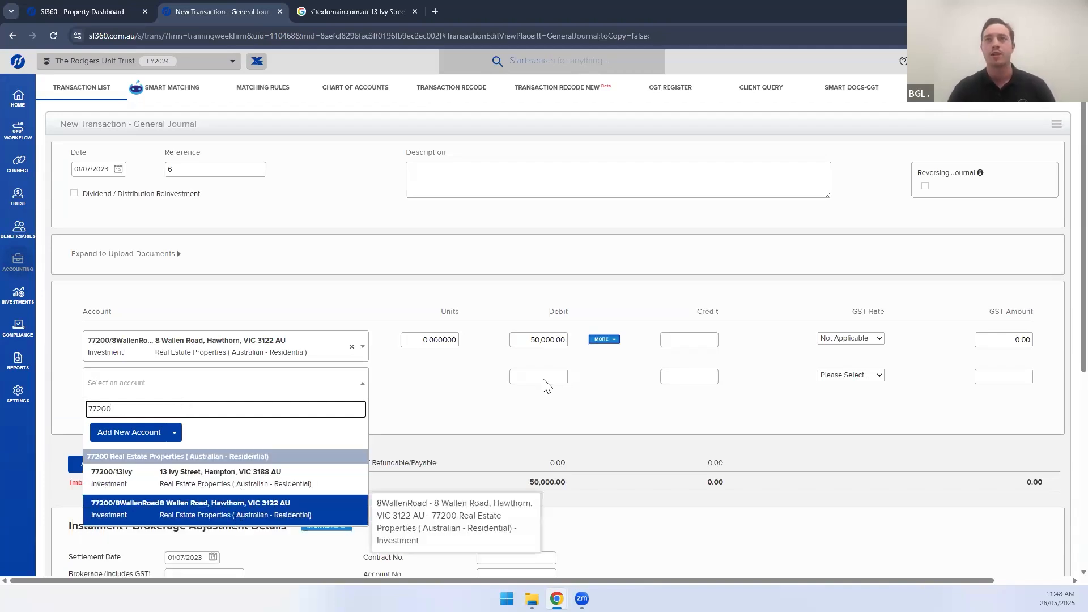
pyautogui.click(683, 377)
pyautogui.write('50,000')
pyautogui.click(338, 244)
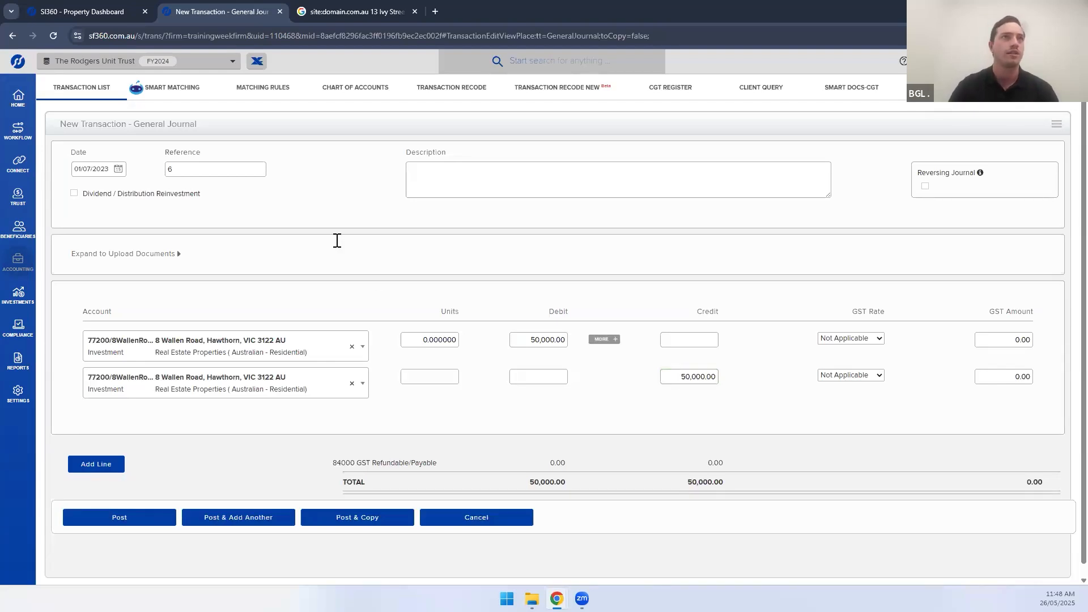
pyautogui.click(119, 524)
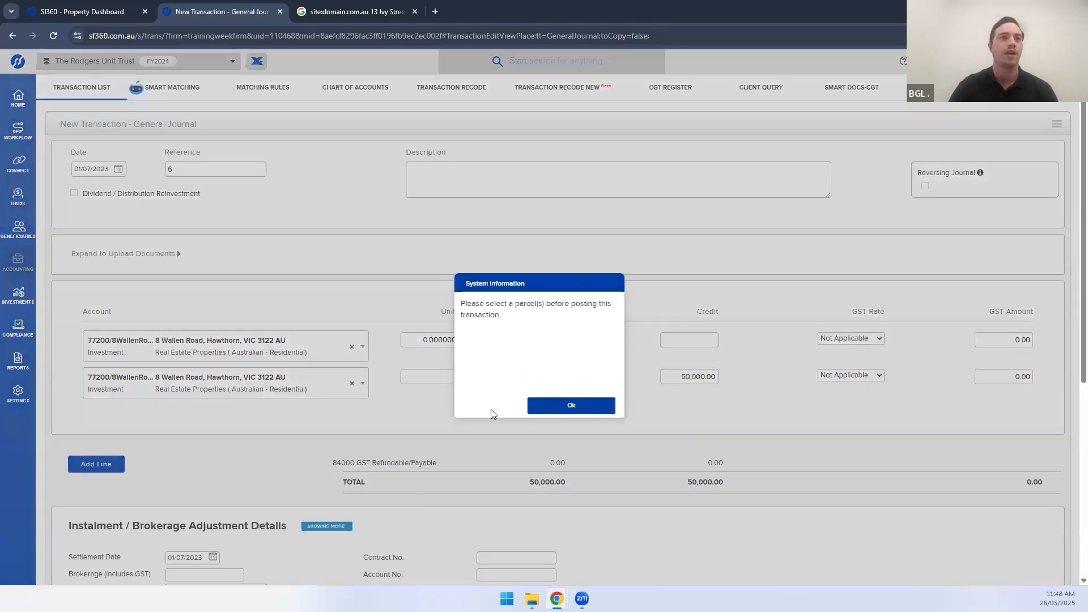
# Assign the 01/07/2023 parcel to the journal and post it as reference 6
pyautogui.click(537, 407)
pyautogui.scroll(-4, 391, 424)
pyautogui.click(100, 435)
pyautogui.click(94, 462)
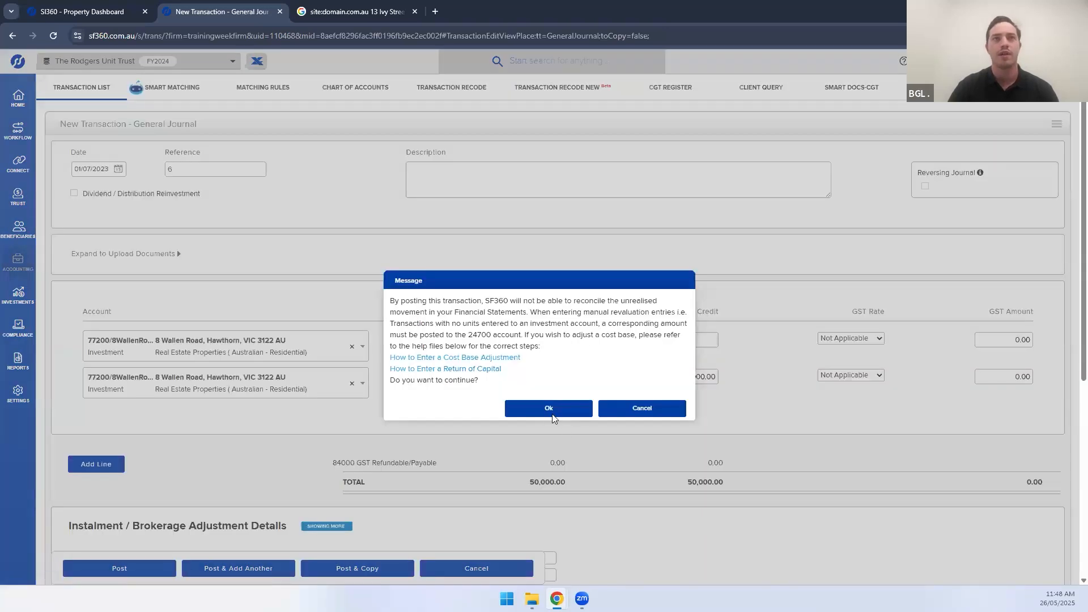
pyautogui.click(553, 412)
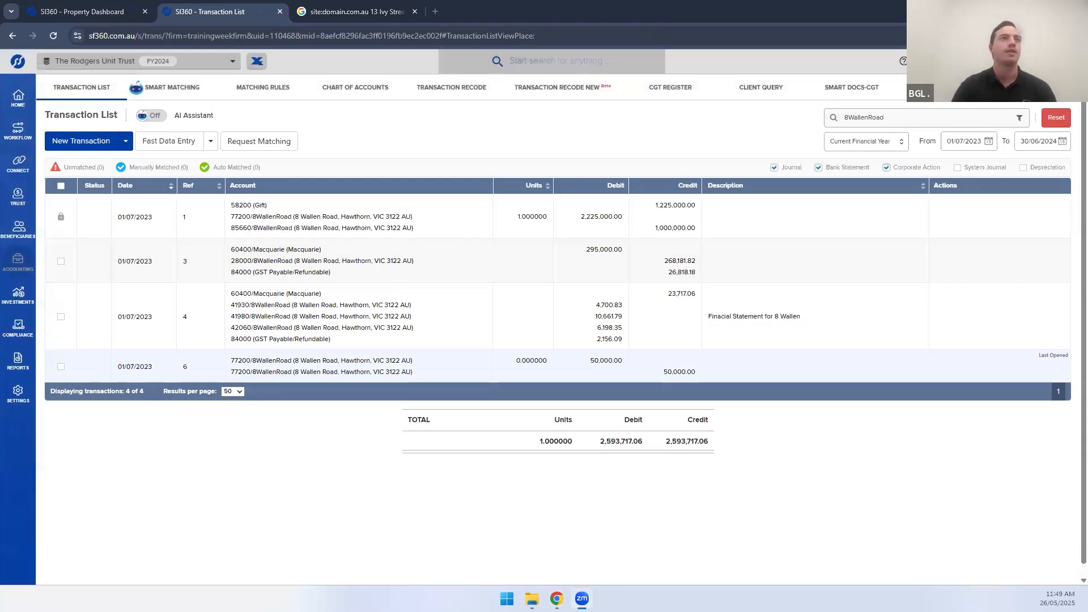
# Go to the Investments Property Dashboard and show the Property Summary Report settings
pyautogui.moveTo(18, 328)
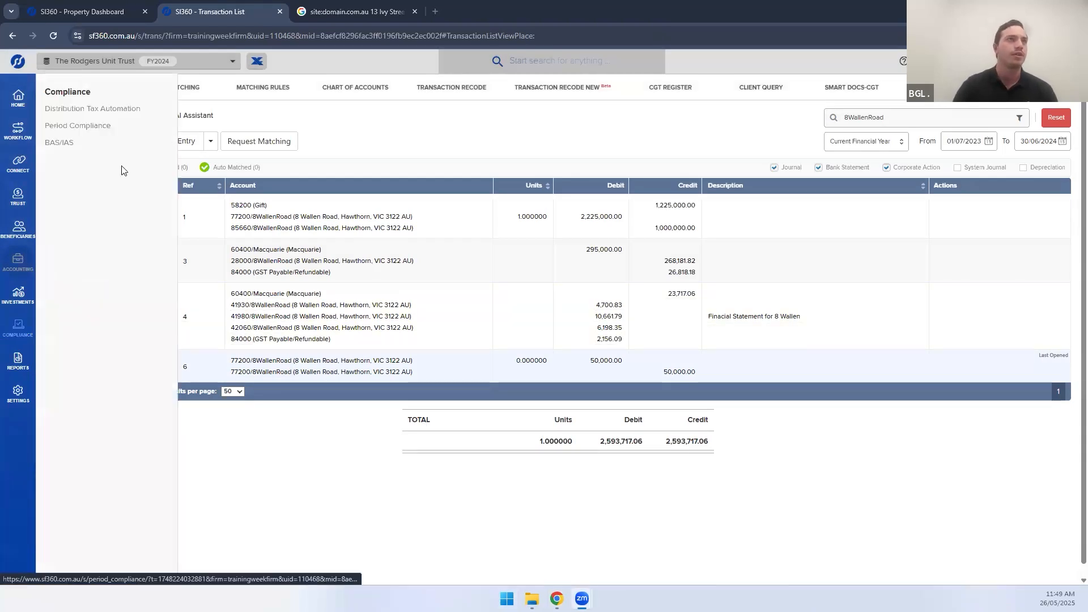
pyautogui.moveTo(18, 294)
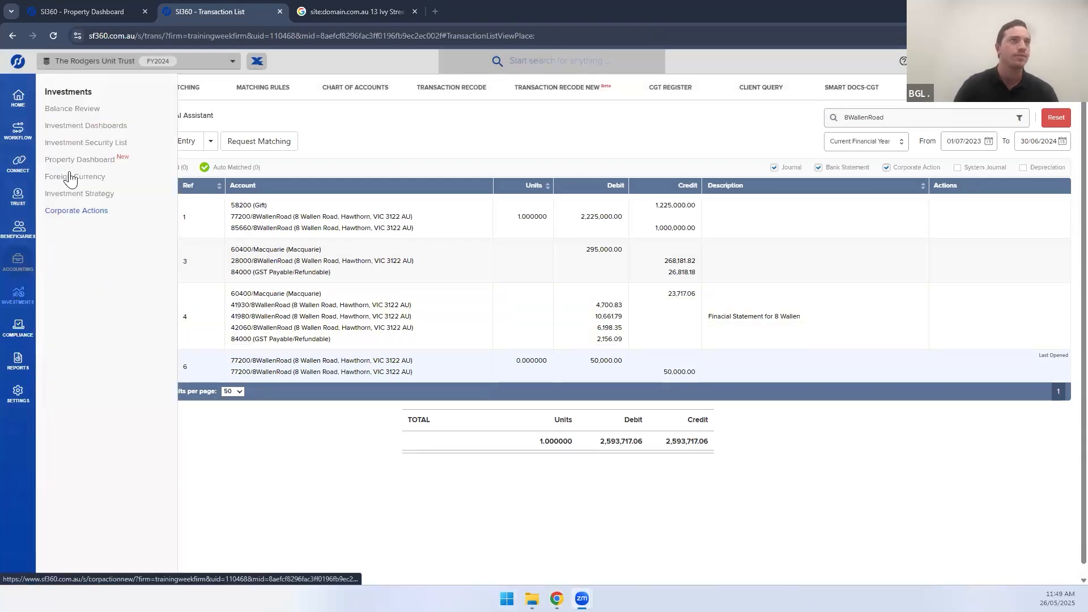
pyautogui.click(89, 161)
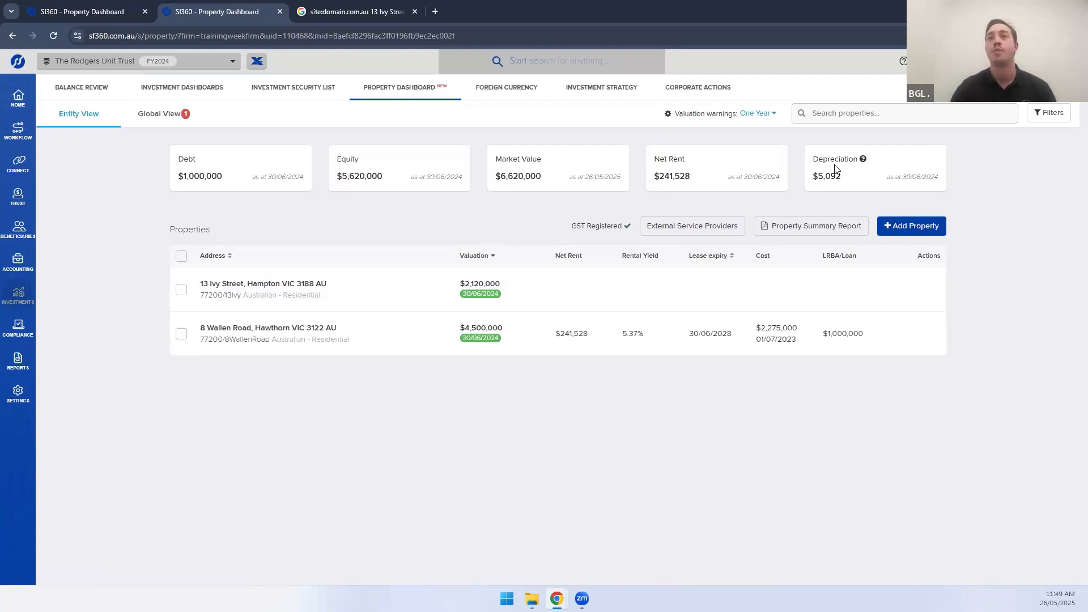
pyautogui.click(807, 232)
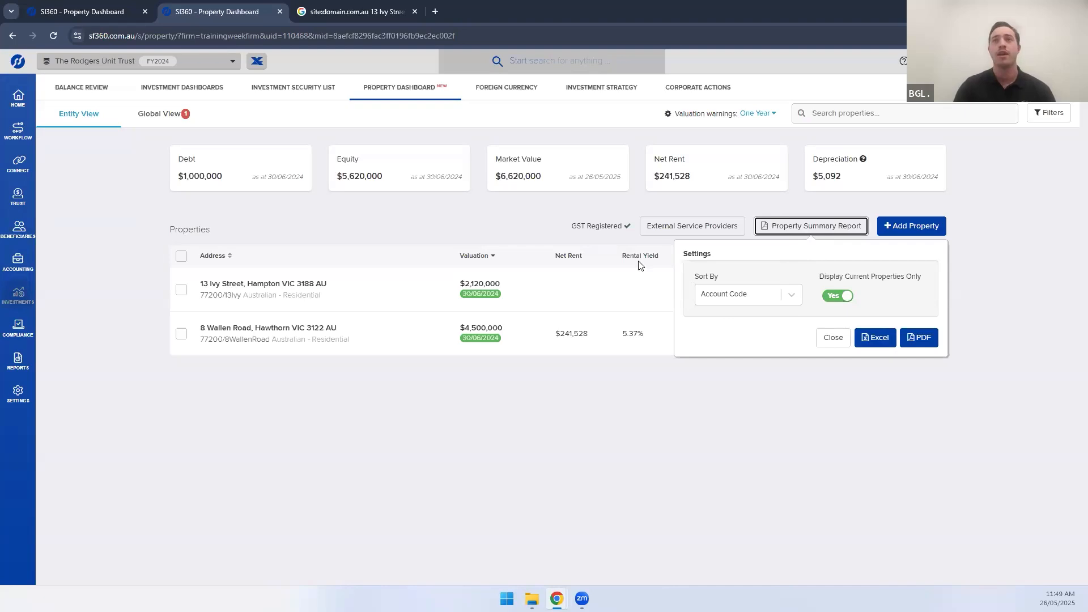
pyautogui.click(180, 292)
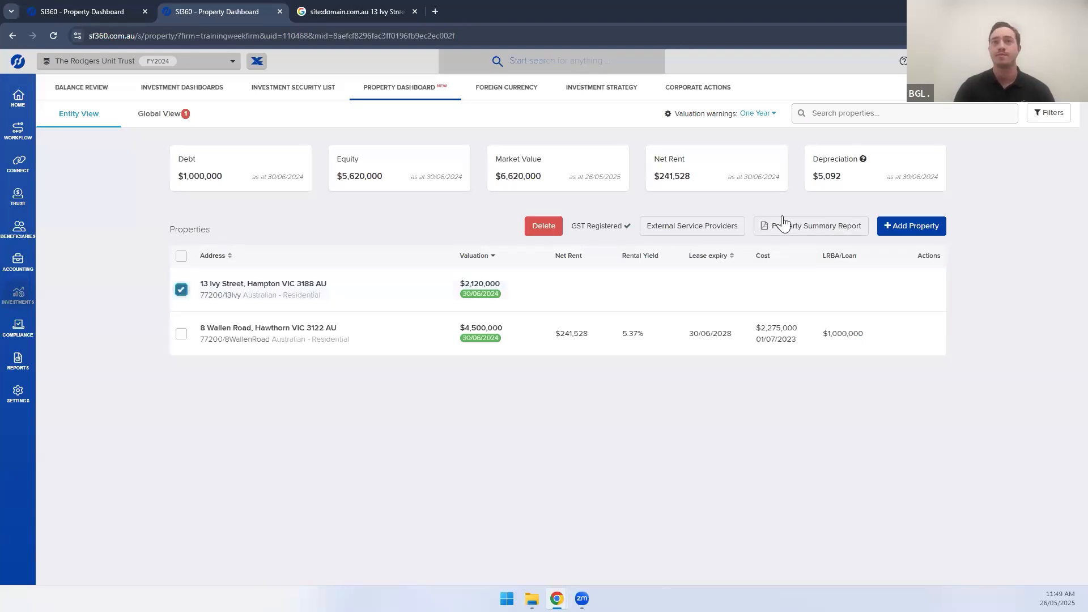
pyautogui.click(181, 289)
pyautogui.click(181, 336)
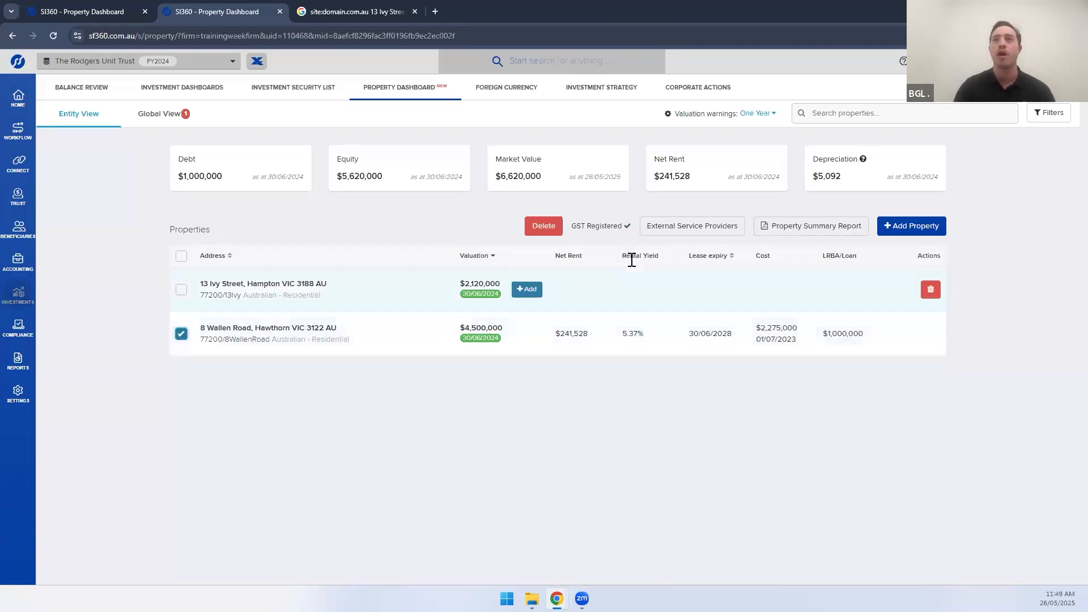
pyautogui.click(789, 228)
pyautogui.click(876, 338)
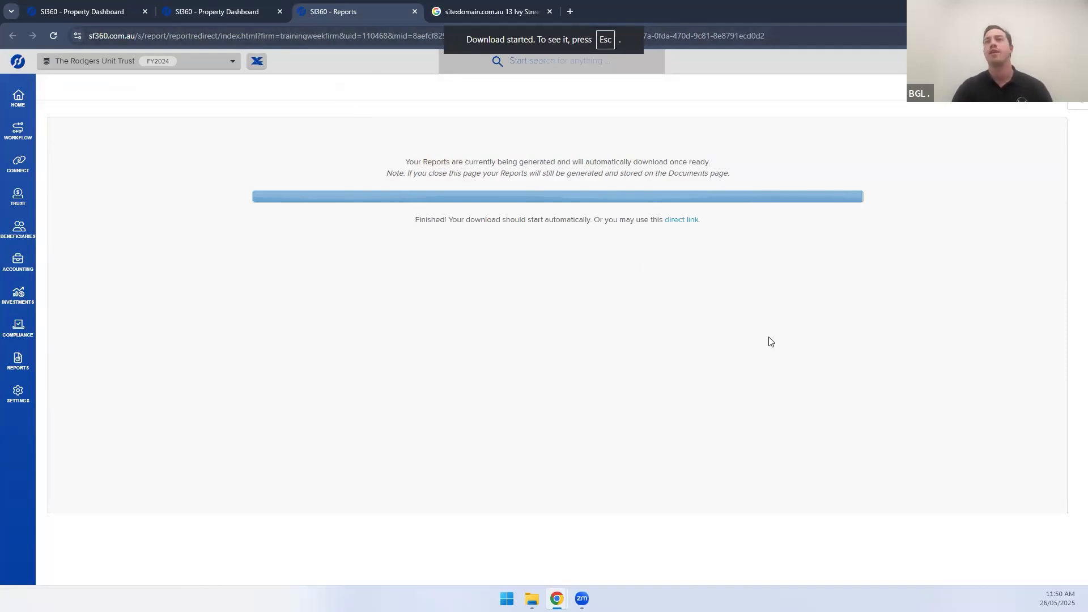
pyautogui.hotkey('ctrl', 'shift', 'Tab')
pyautogui.click(832, 343)
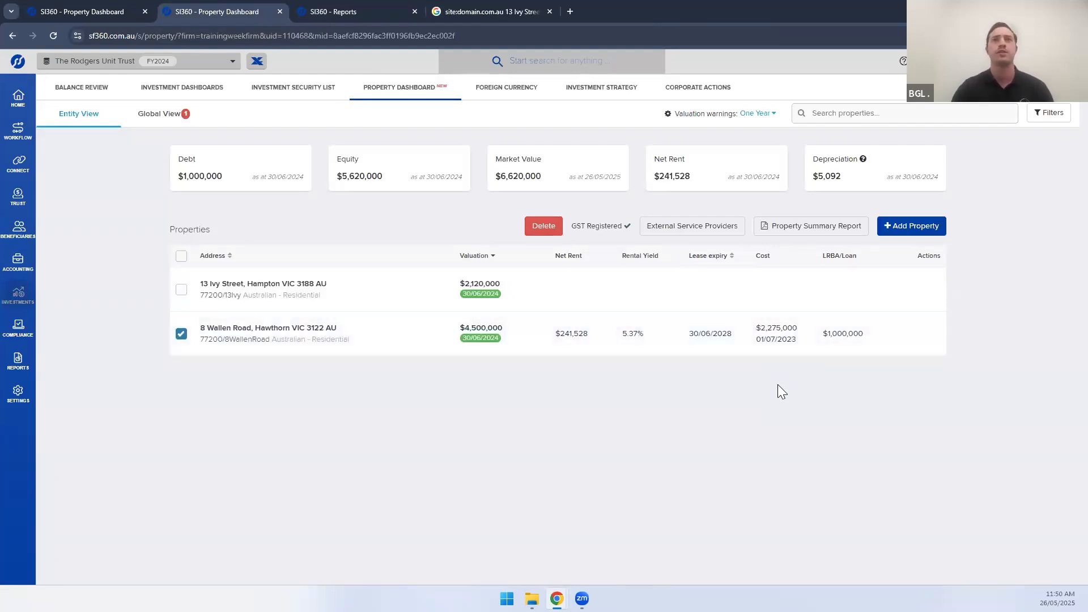
pyautogui.click(181, 335)
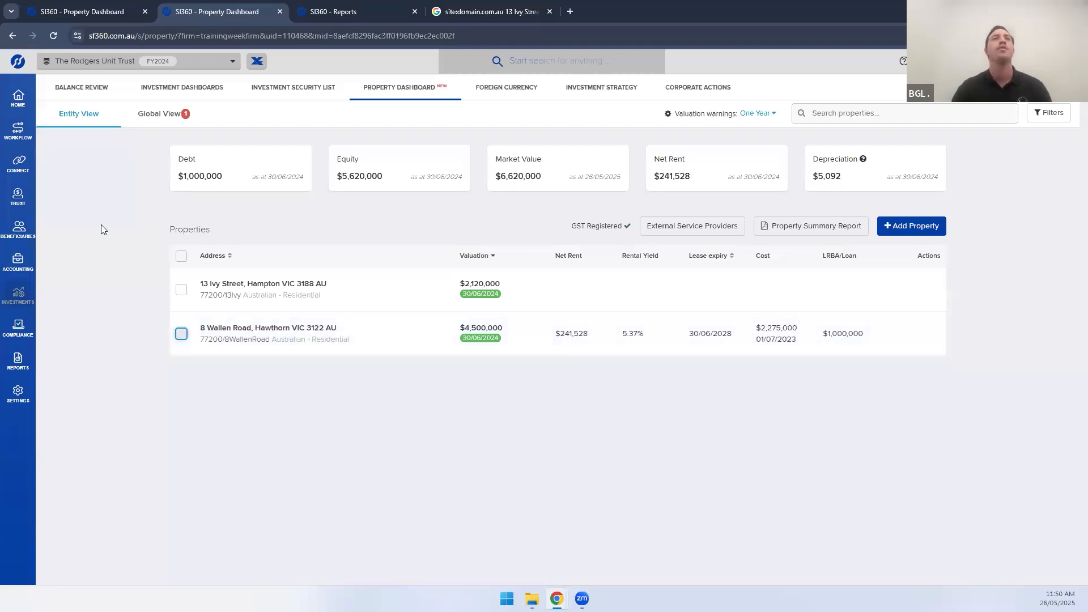
# Switch to Global View across all entities and choose Two Years for valuation warnings
pyautogui.click(159, 119)
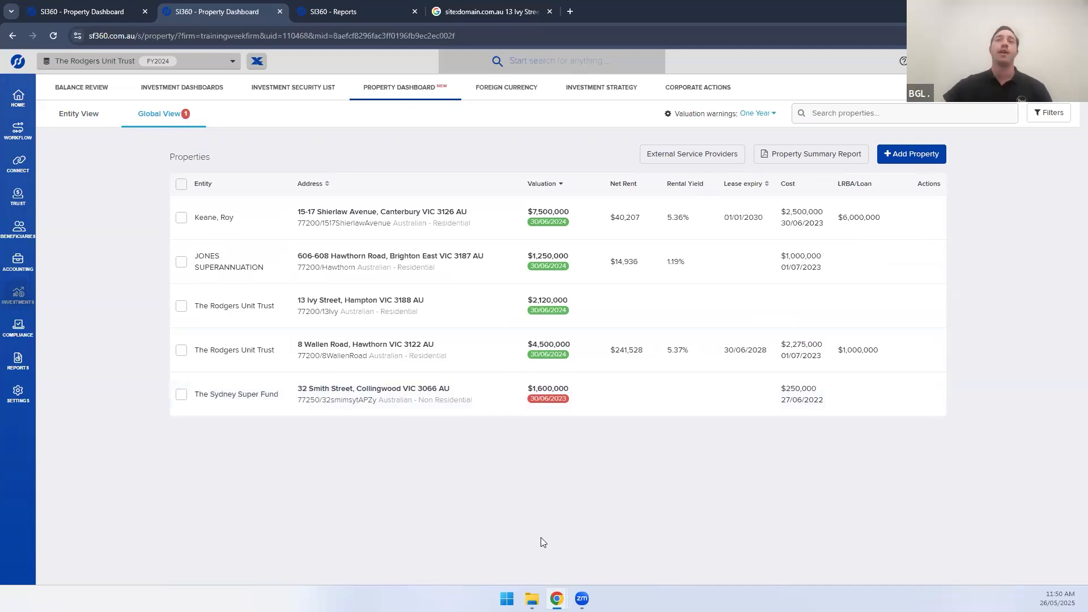
pyautogui.moveTo(545, 395)
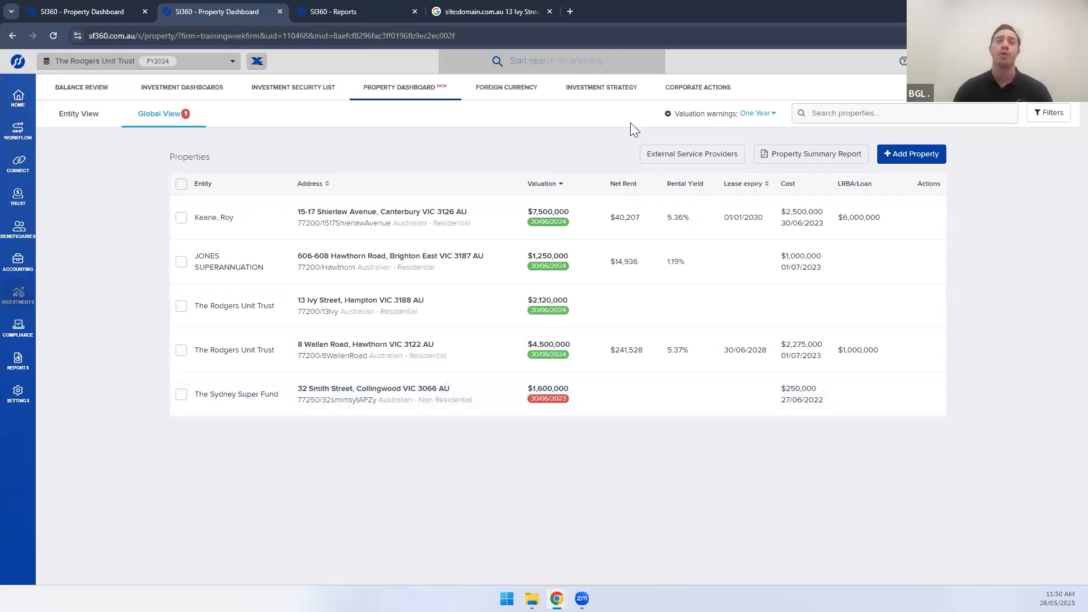
pyautogui.click(754, 114)
pyautogui.click(753, 155)
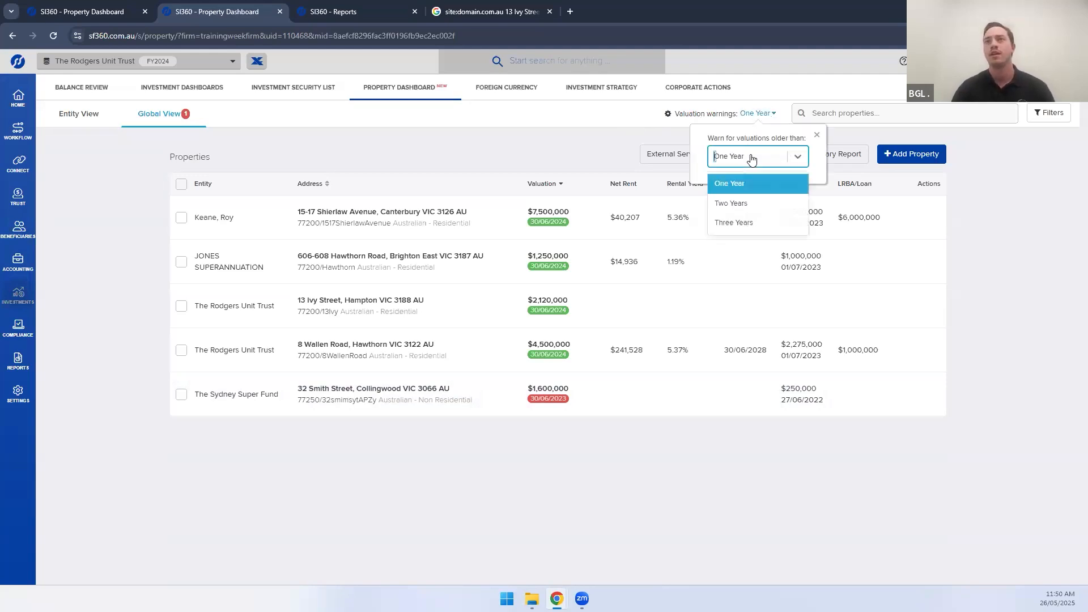
pyautogui.click(747, 204)
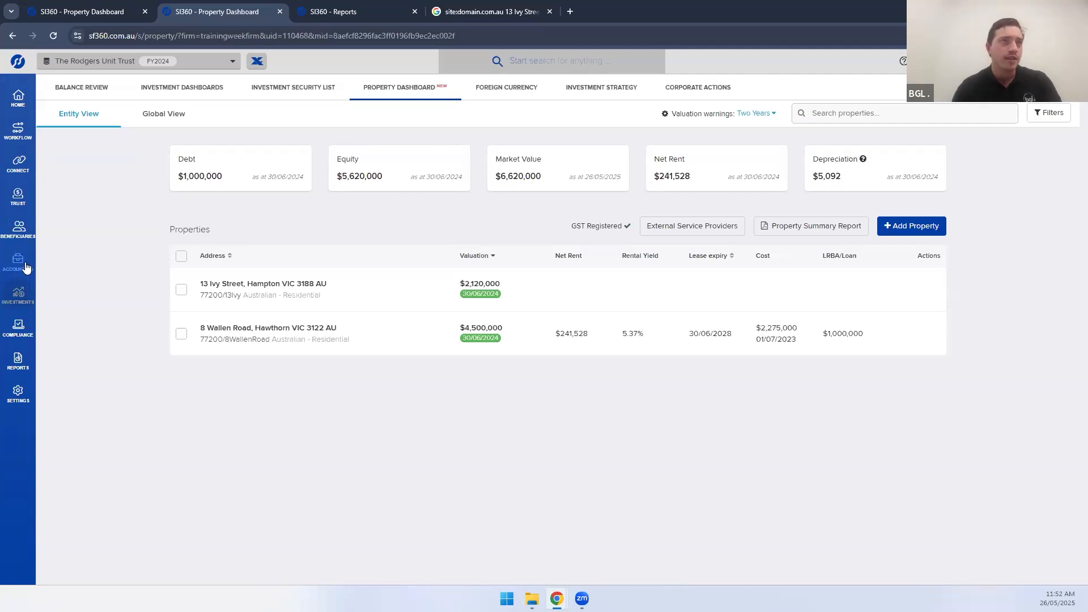
pyautogui.moveTo(30, 294)
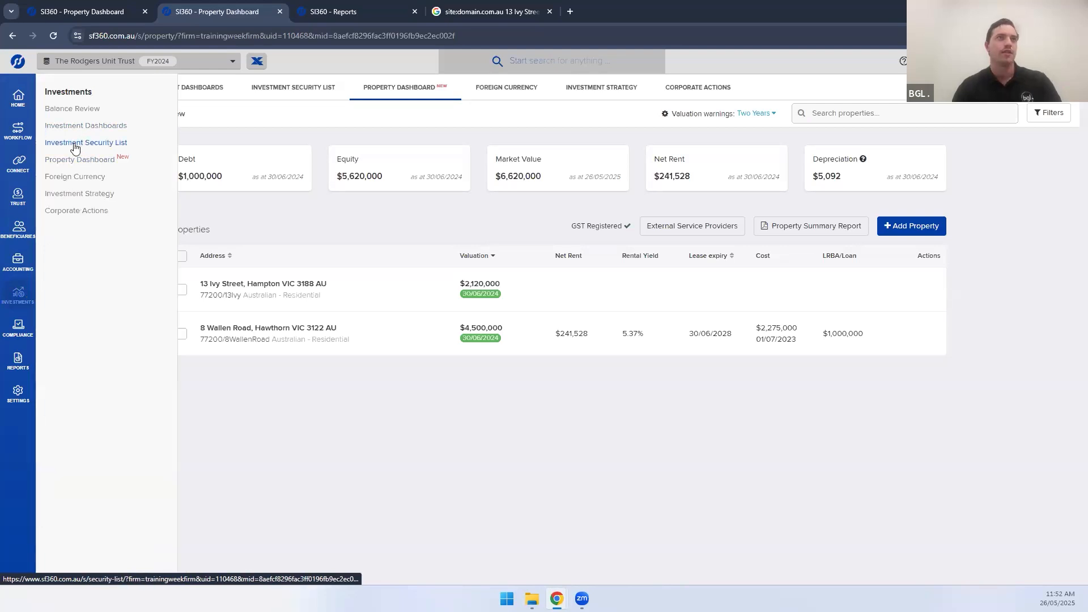
pyautogui.moveTo(21, 339)
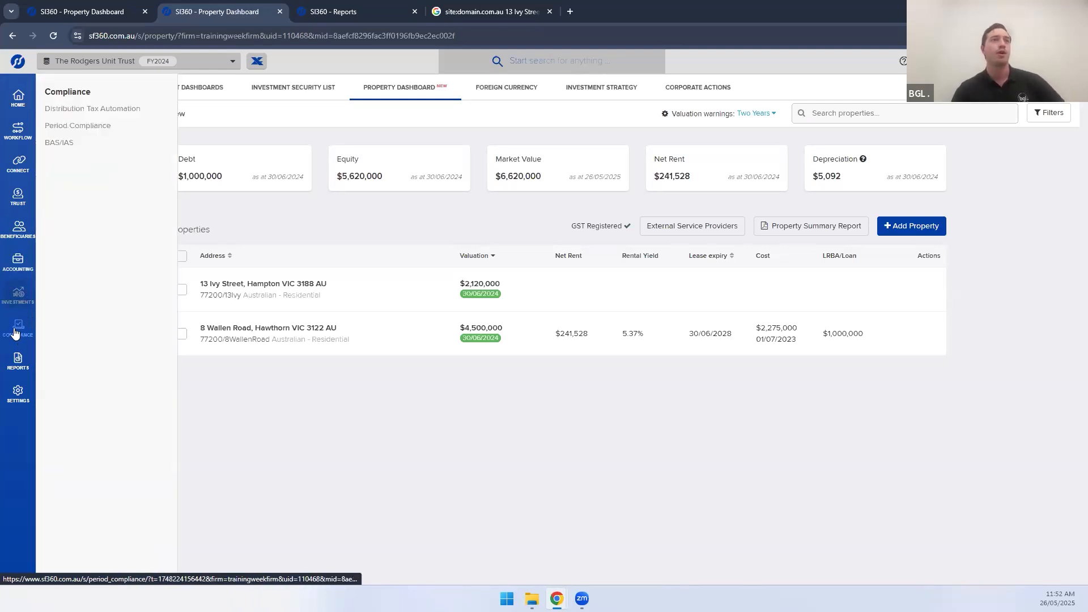
# Go to Period Compliance for The Rodgers Unit Trust, showing FY 2024 not started
pyautogui.click(86, 125)
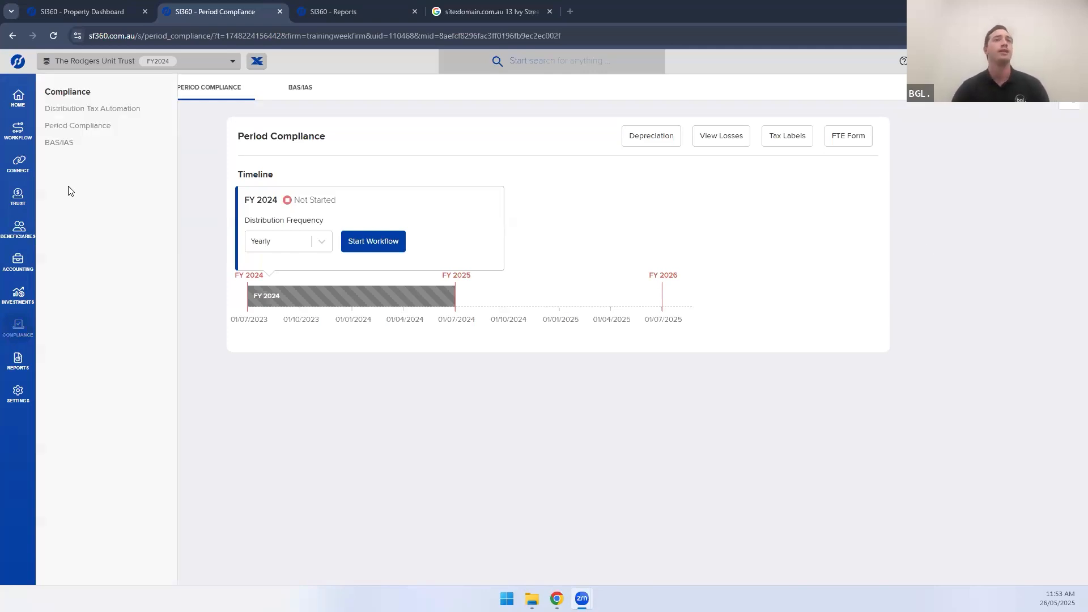
# Open the empty 2023-2024 depreciation register for The Rodgers Unit Trust
pyautogui.click(642, 139)
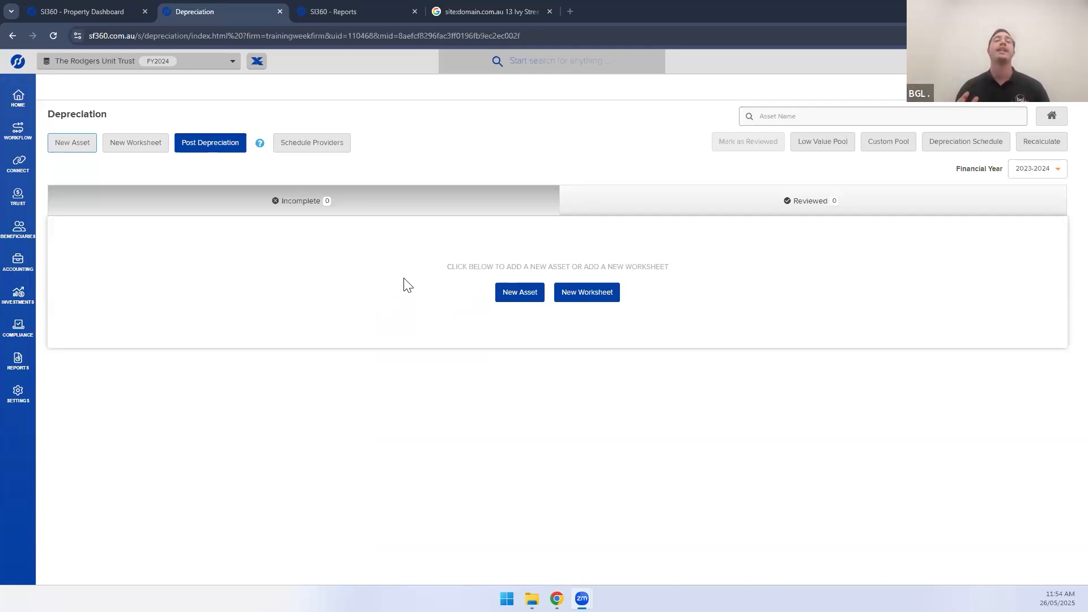
# Start adding a depreciable asset, then cancel, leaving the 2023-2024 register empty
pyautogui.click(516, 292)
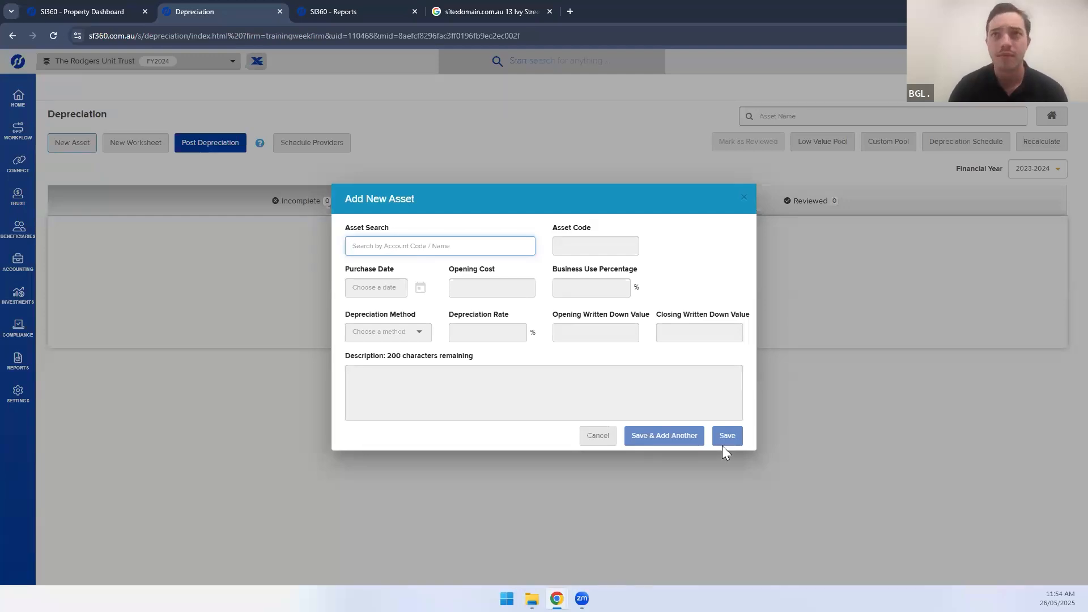
pyautogui.click(596, 443)
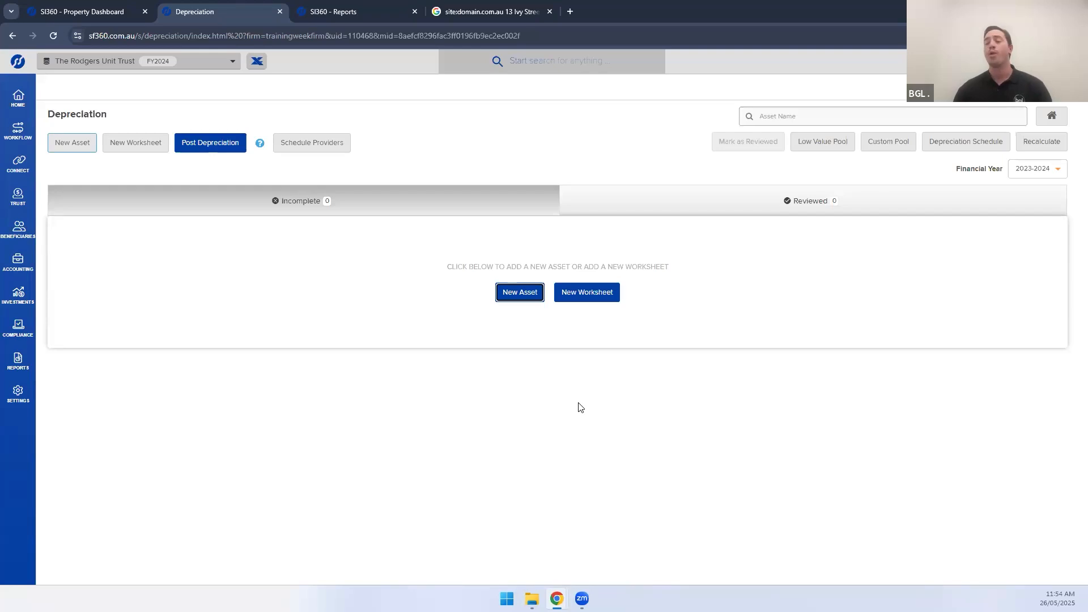
pyautogui.click(588, 294)
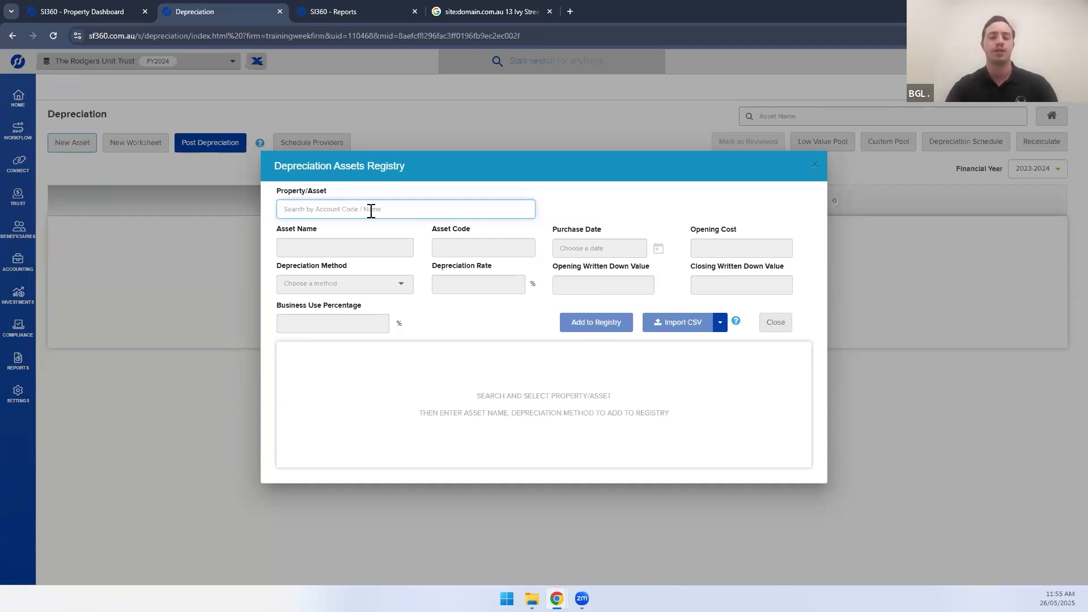
pyautogui.write('772')
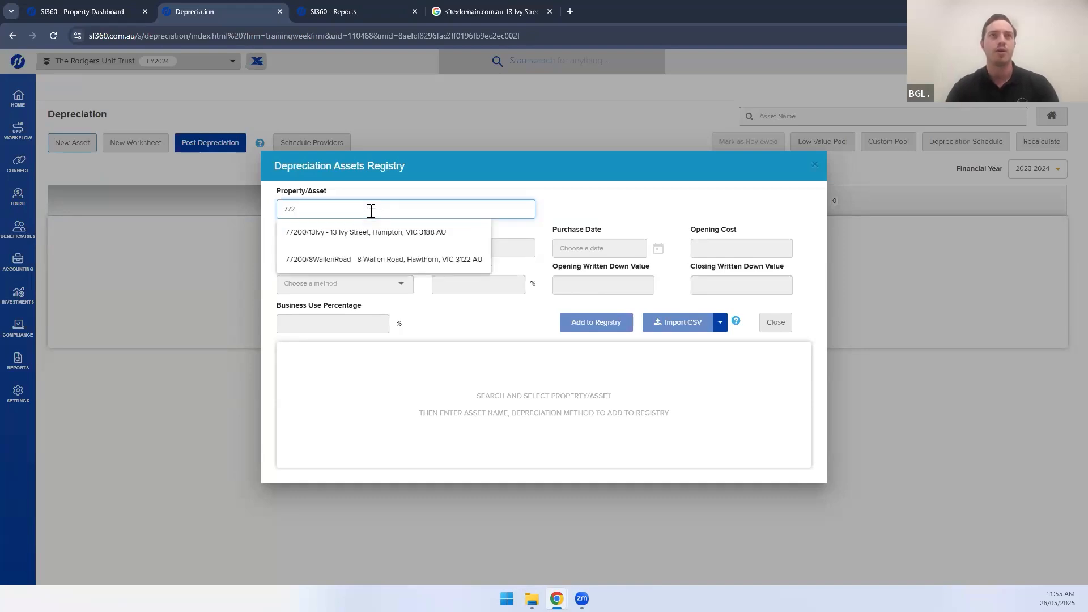
pyautogui.click(367, 257)
pyautogui.click(328, 251)
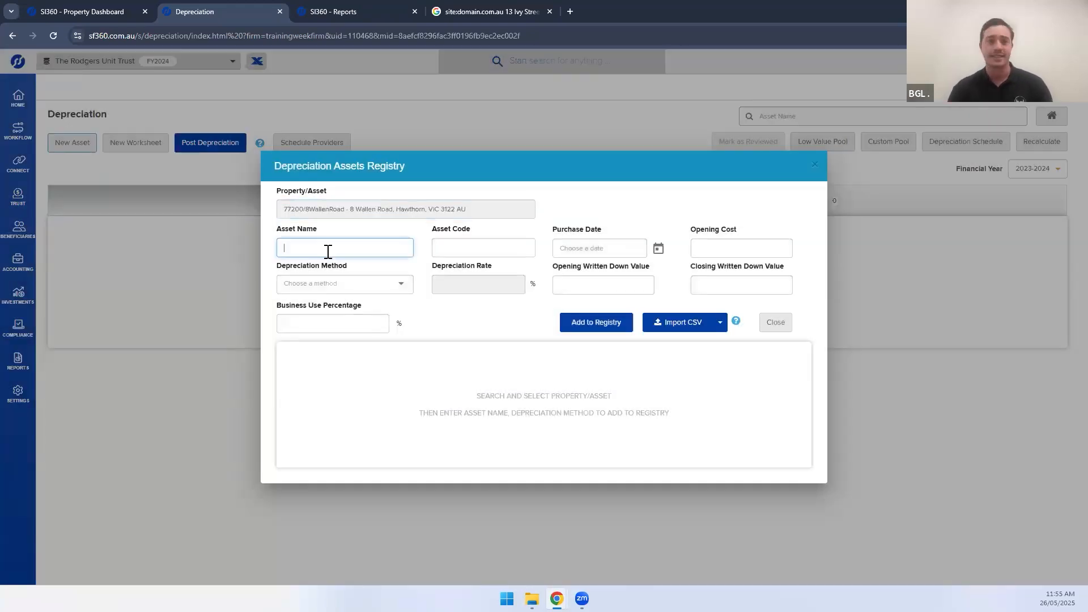
pyautogui.write('Oven')
pyautogui.press('Tab')
pyautogui.write('Oven1')
pyautogui.press('Tab')
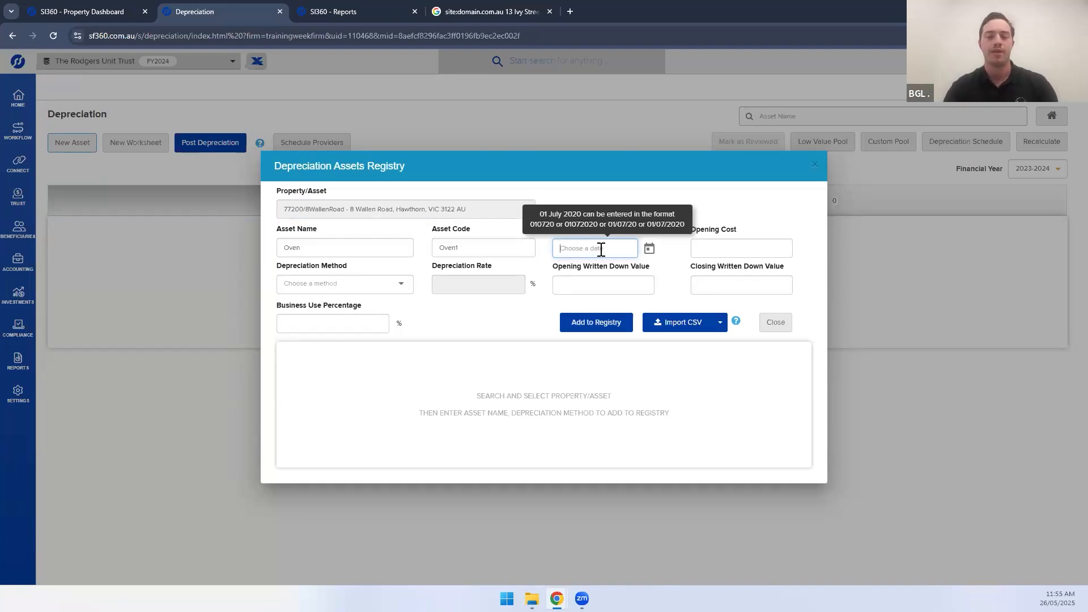
pyautogui.write('01072023')
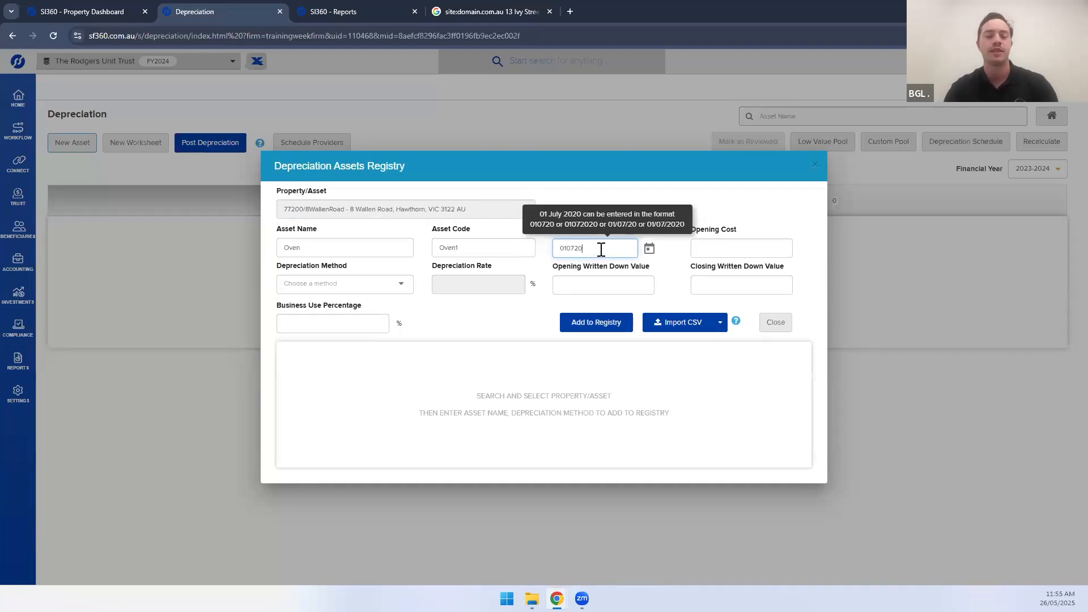
# Give the Oven a 3,200.00 opening cost and Prime Cost Method at 8.3%
pyautogui.click(708, 246)
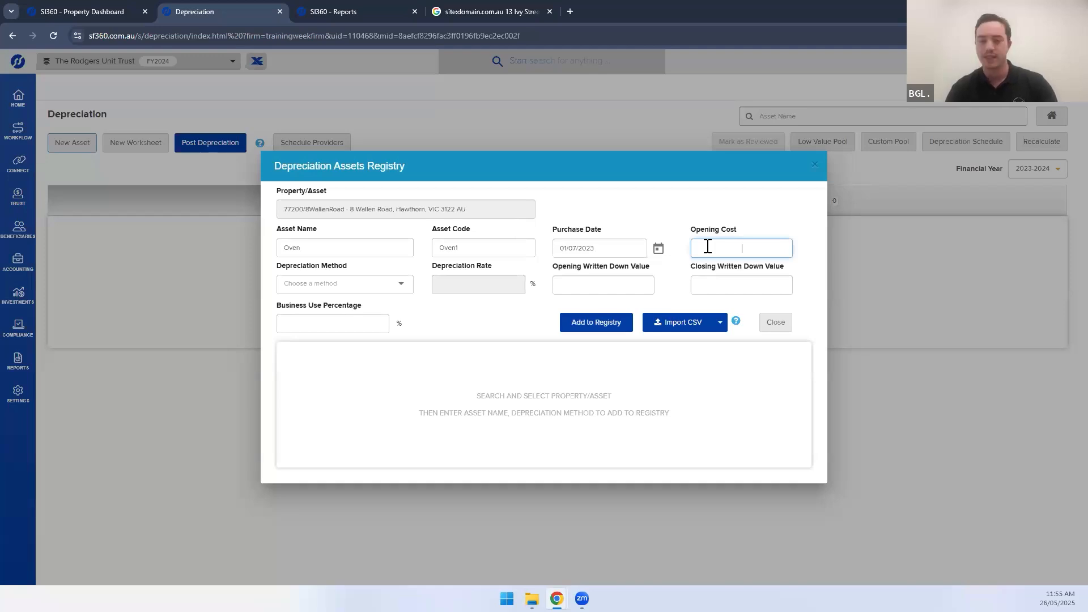
pyautogui.write('3200')
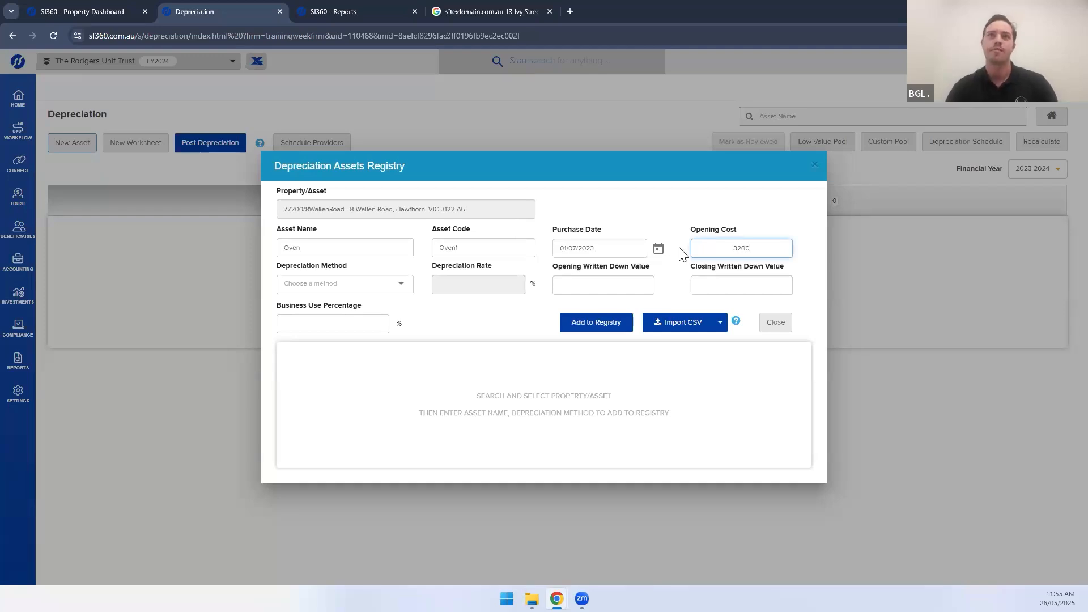
pyautogui.click(635, 215)
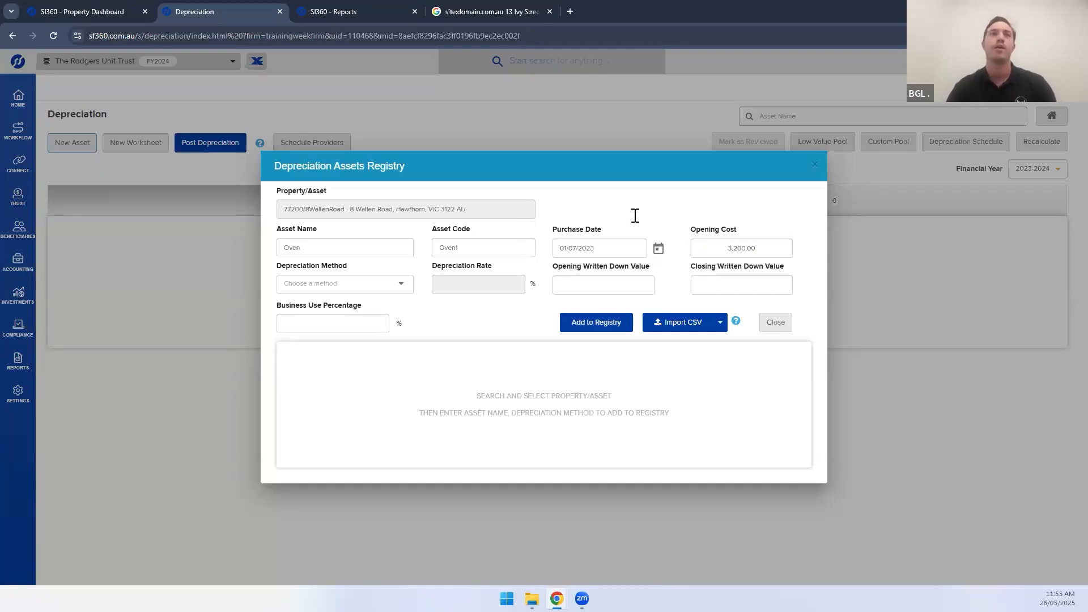
pyautogui.click(309, 286)
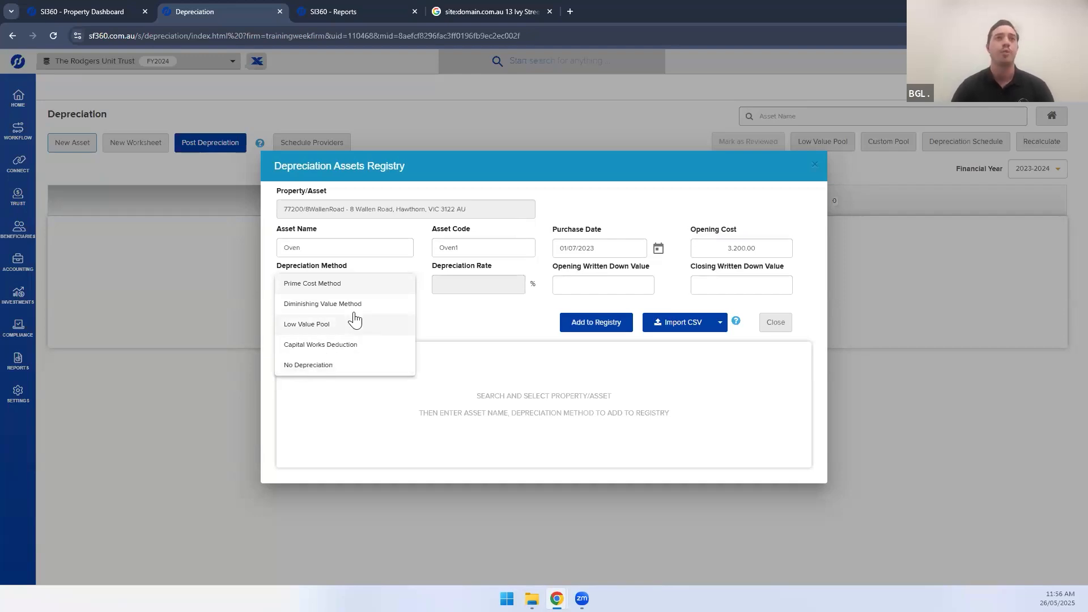
pyautogui.click(328, 284)
pyautogui.click(474, 288)
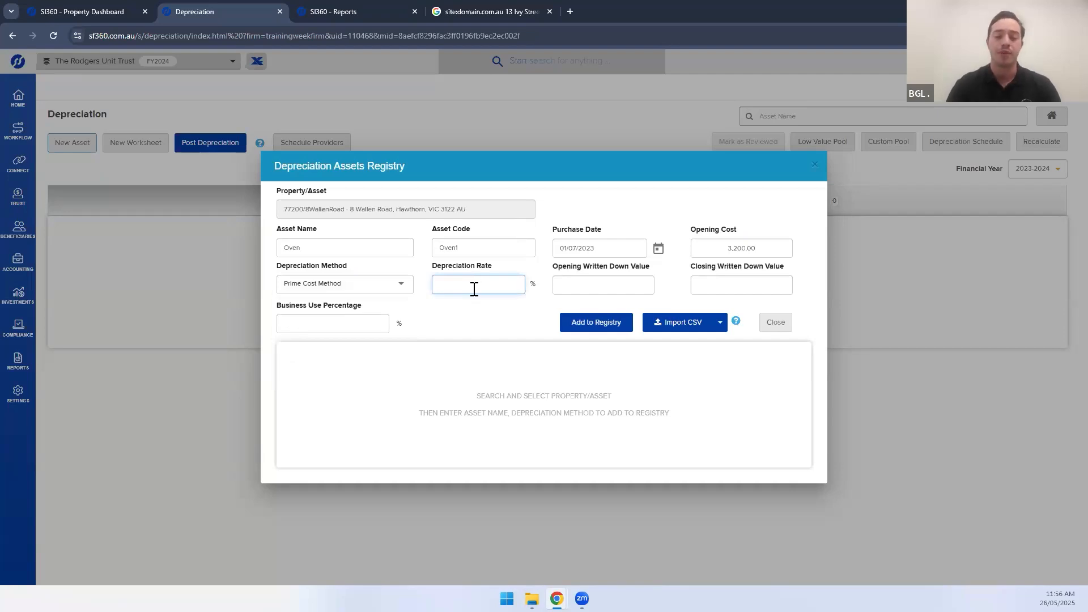
pyautogui.write('8.3')
# Set the Oven's written down value to 3,200.00 and business use to 100%, then add it to the registry
pyautogui.click(753, 247)
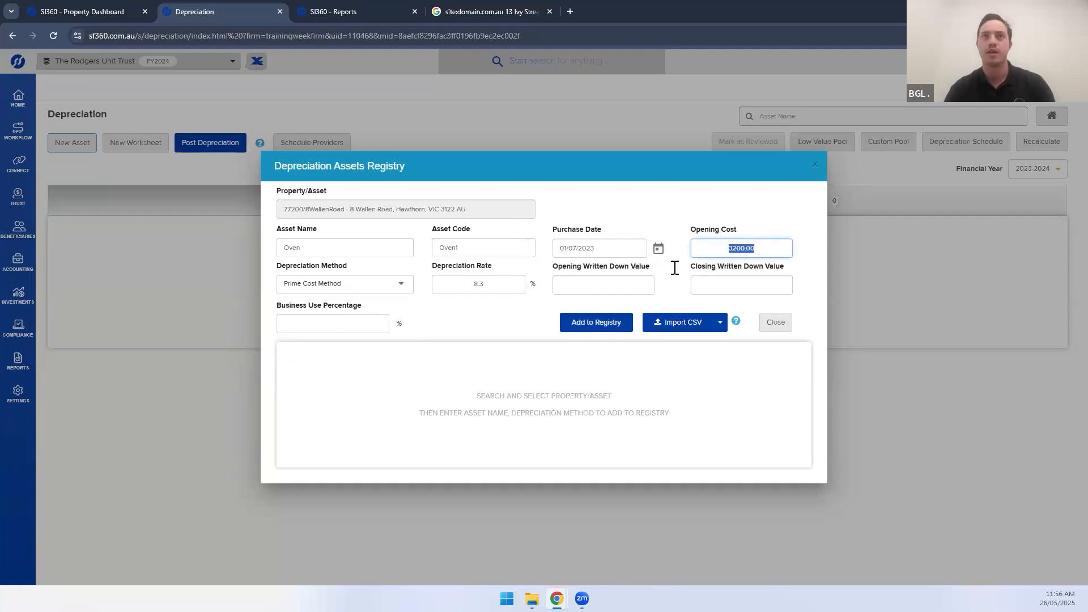
pyautogui.click(612, 286)
pyautogui.write('3200.00')
pyautogui.click(315, 327)
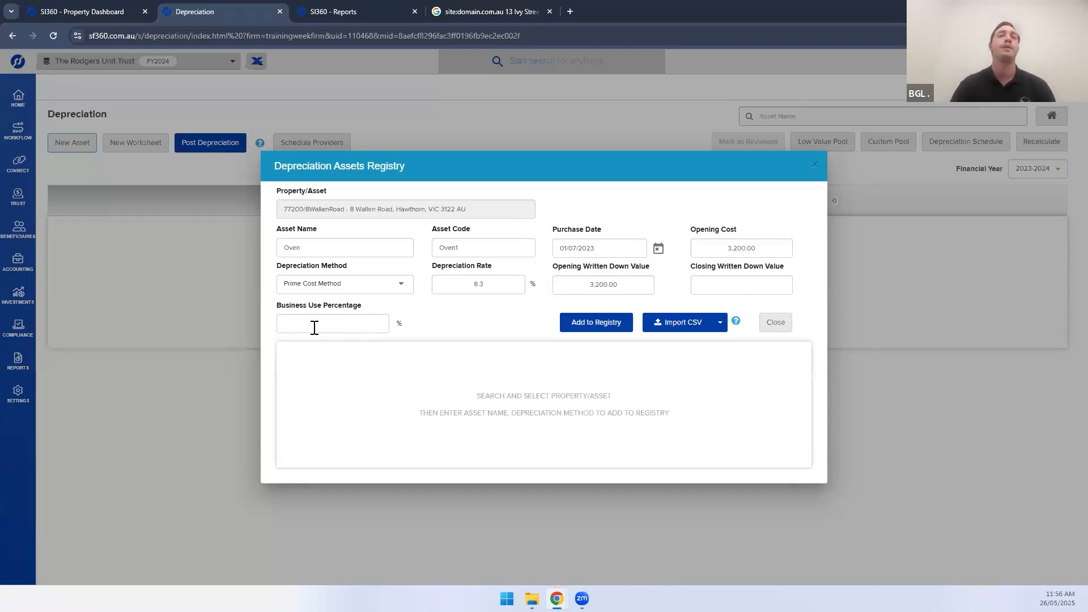
pyautogui.click(315, 327)
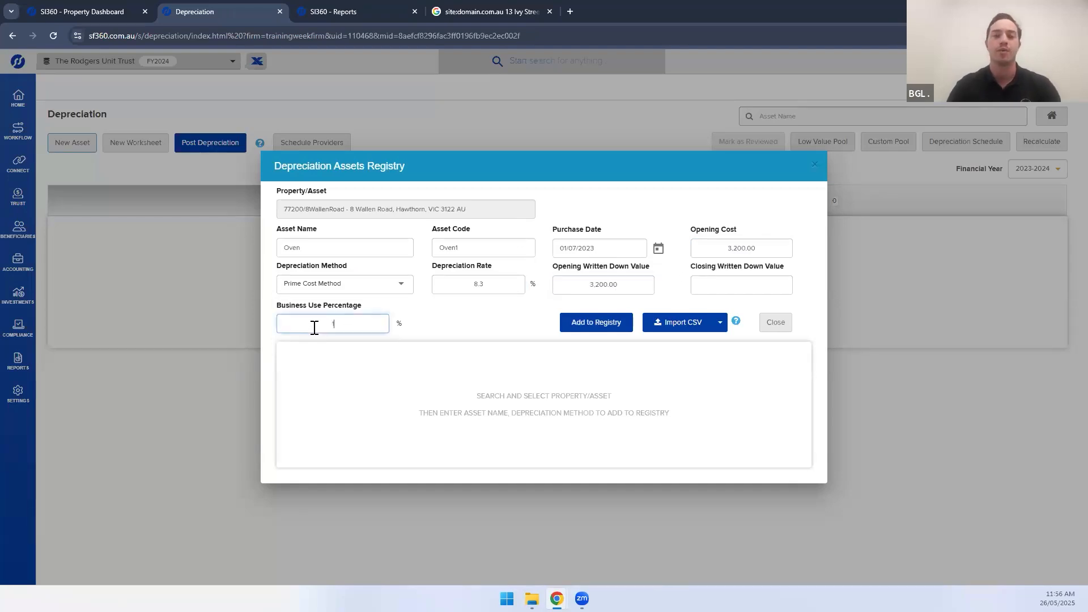
pyautogui.write('100')
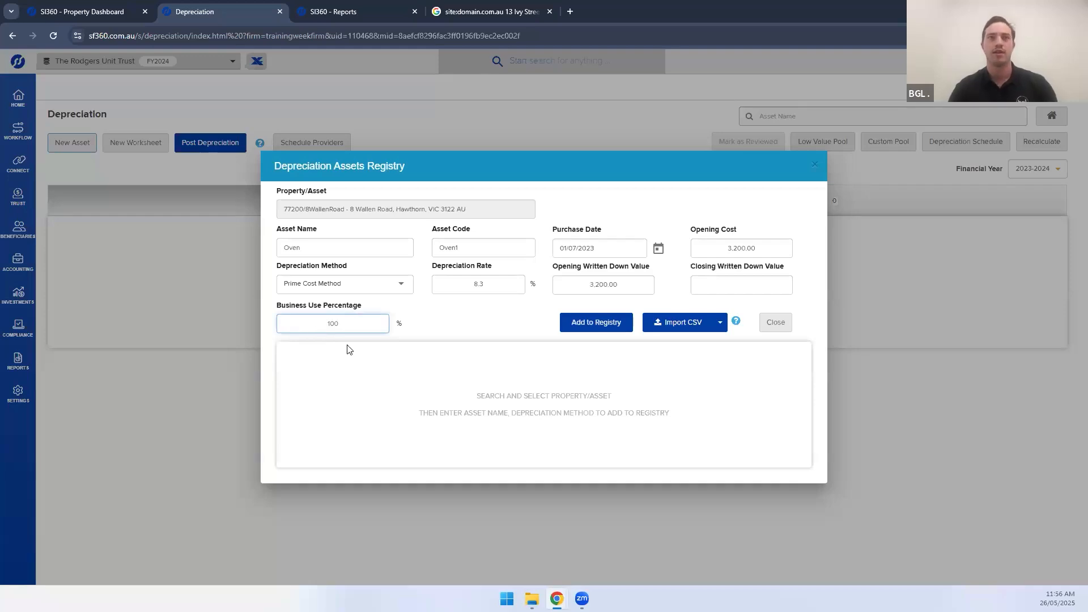
pyautogui.click(585, 317)
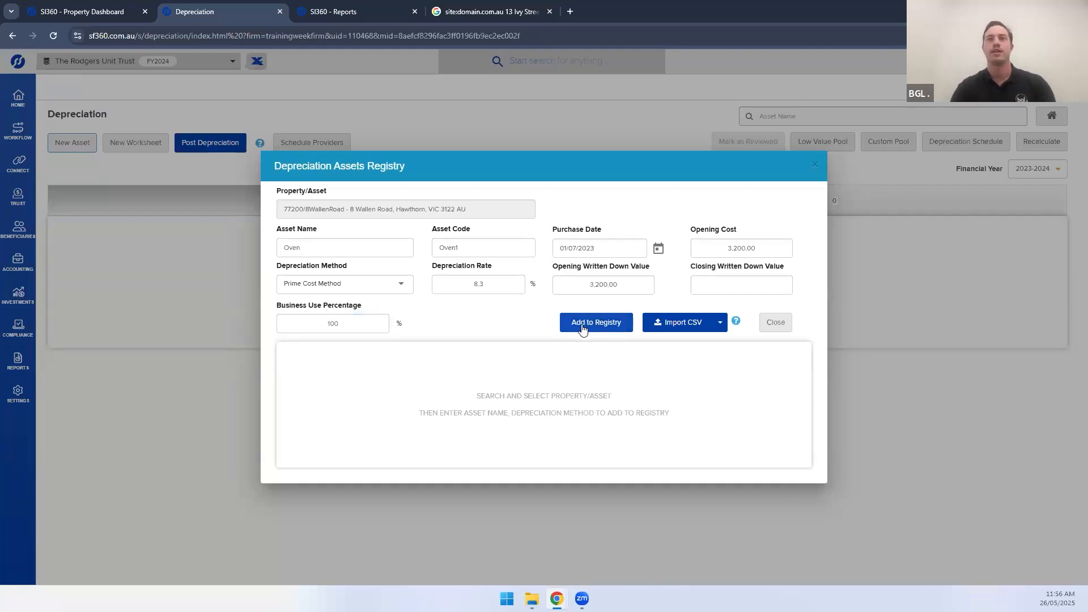
pyautogui.click(590, 323)
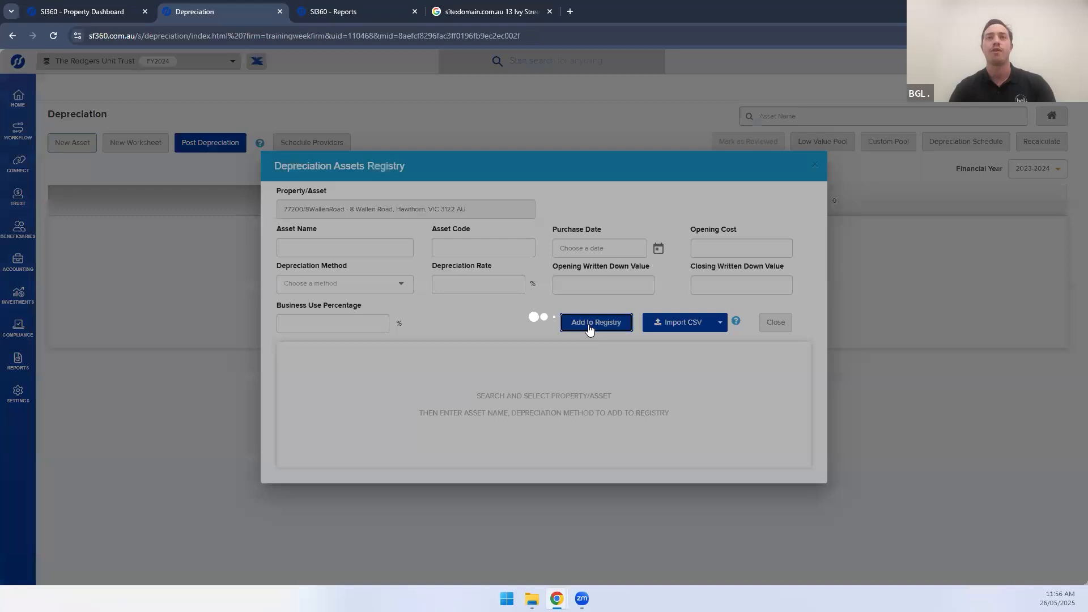
# Review the registry, highlighting the property code and the Oven's 8.30 rate
pyautogui.click(333, 267)
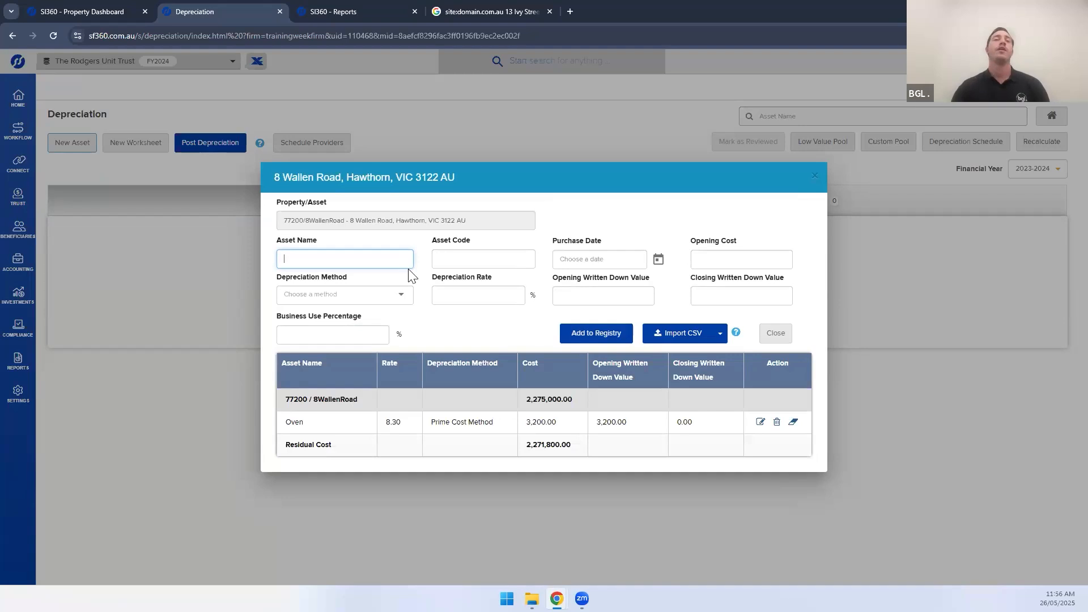
pyautogui.moveTo(299, 399); pyautogui.dragTo(368, 398)
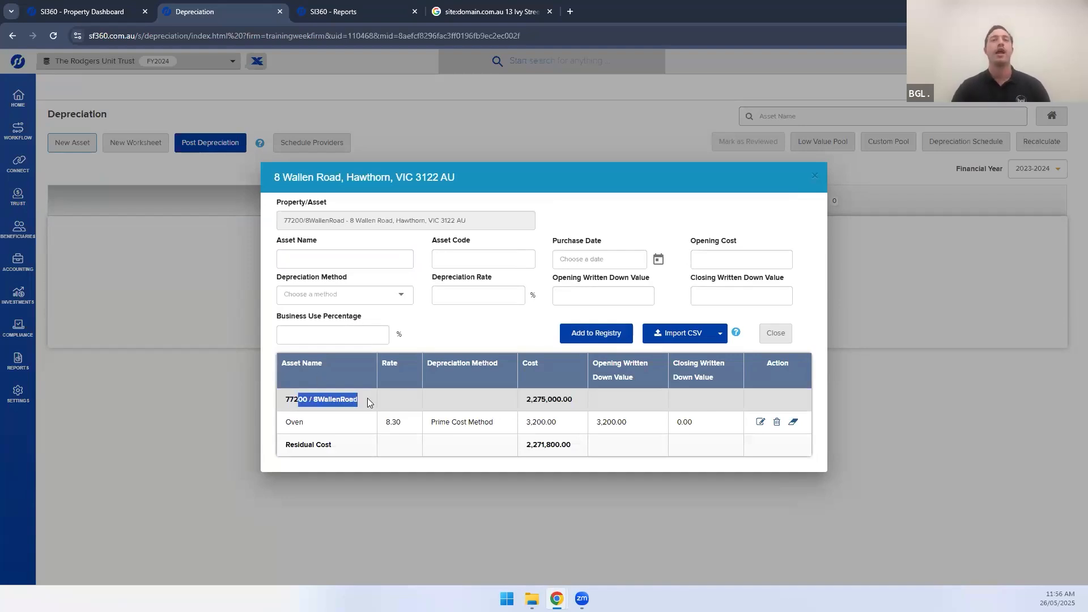
pyautogui.click(335, 409)
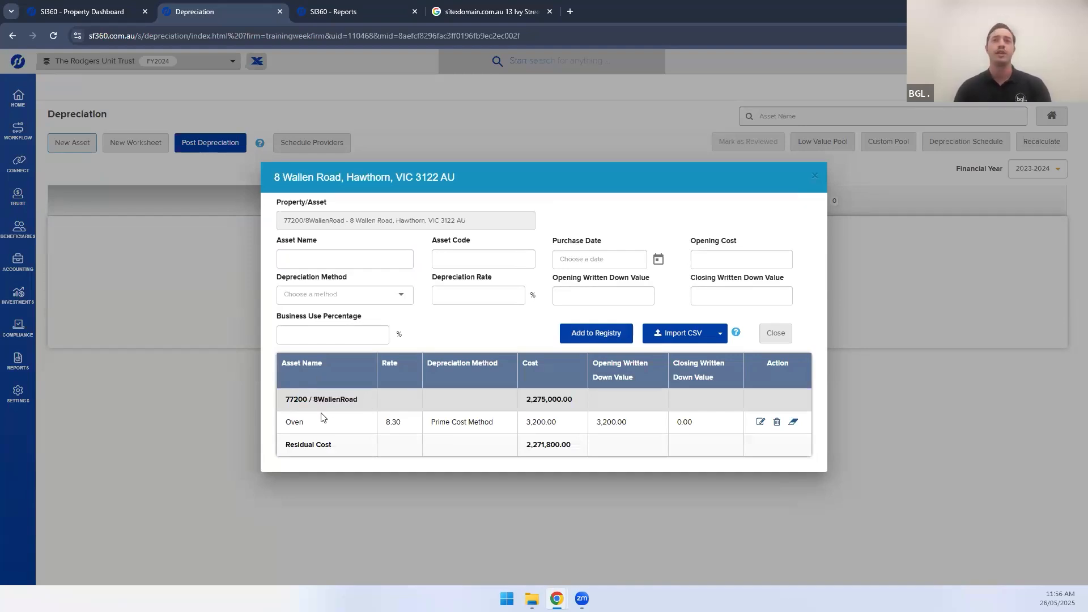
pyautogui.doubleClick(412, 435)
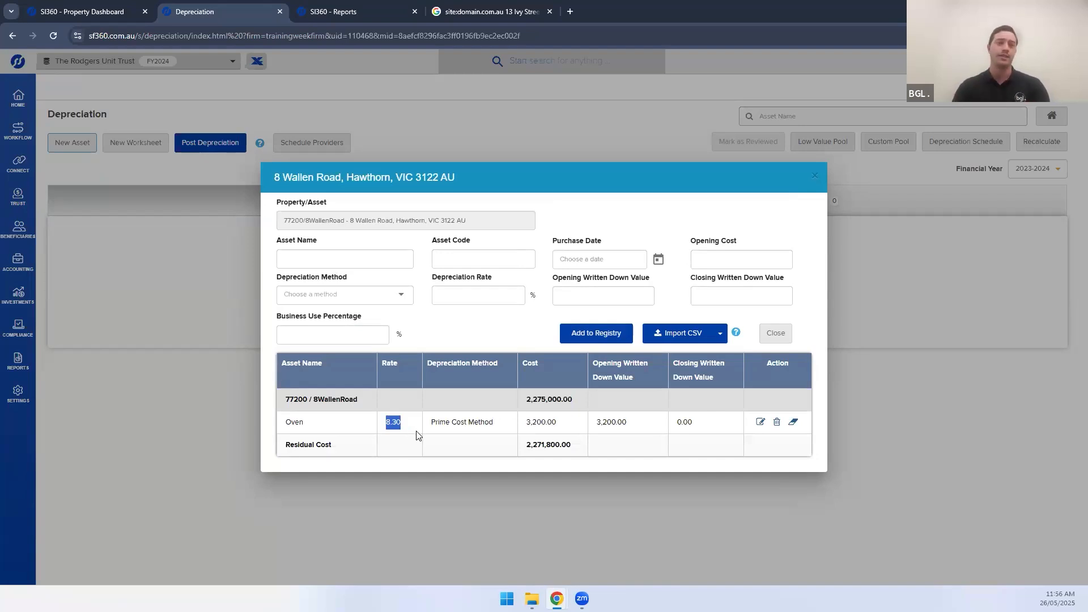
# Enter asset Aircon, code Air1, dated 01/07/2023, with a 2,000.00 opening cost
pyautogui.click(353, 261)
pyautogui.write('Aircon')
pyautogui.press('Tab')
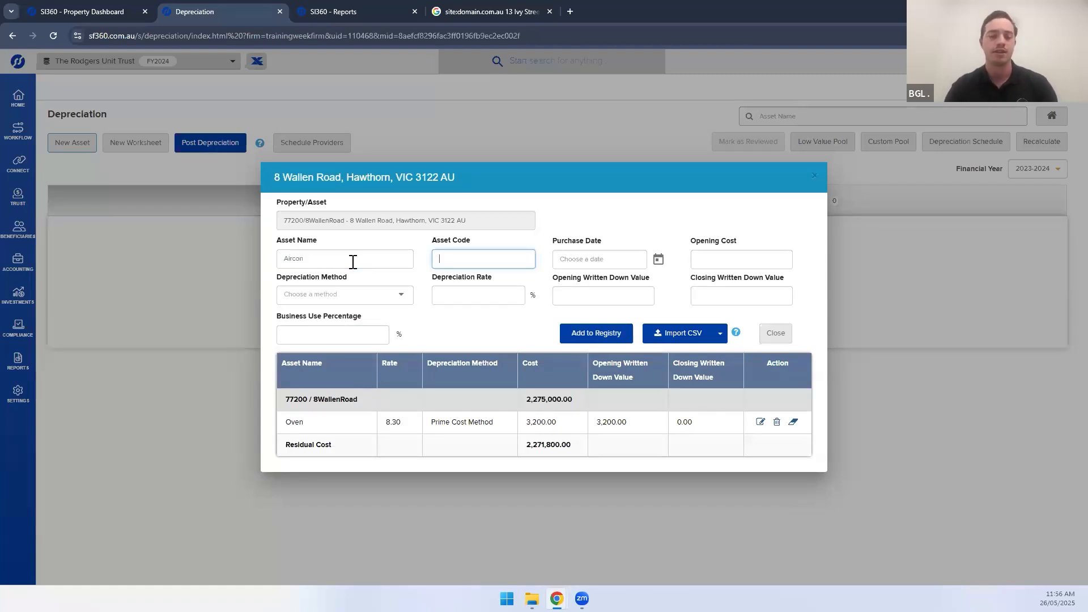
pyautogui.write('Air1')
pyautogui.press('Tab')
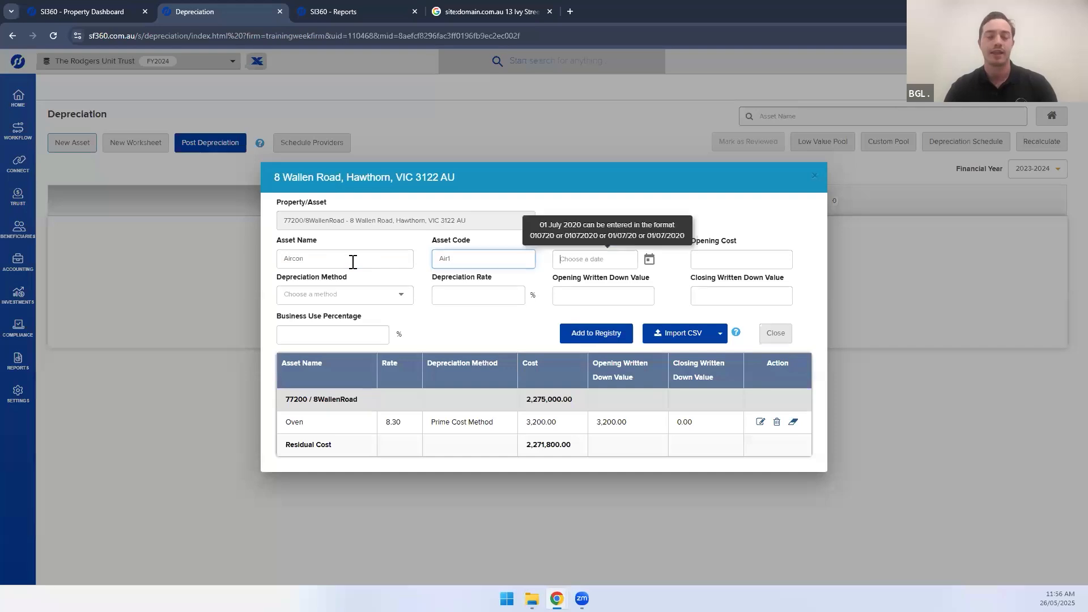
pyautogui.write('01/07/202')
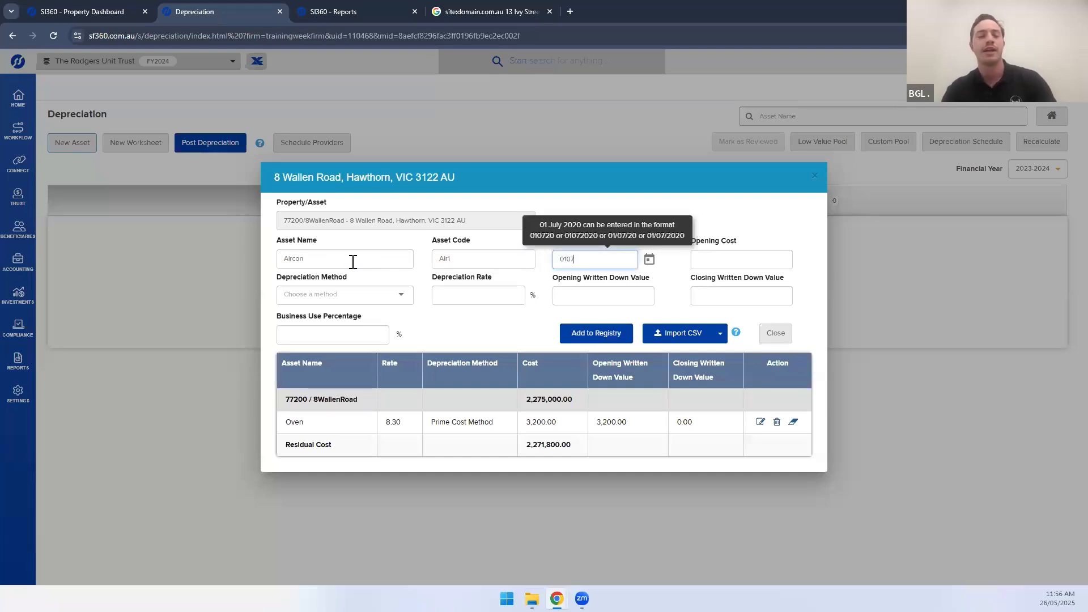
pyautogui.write('3')
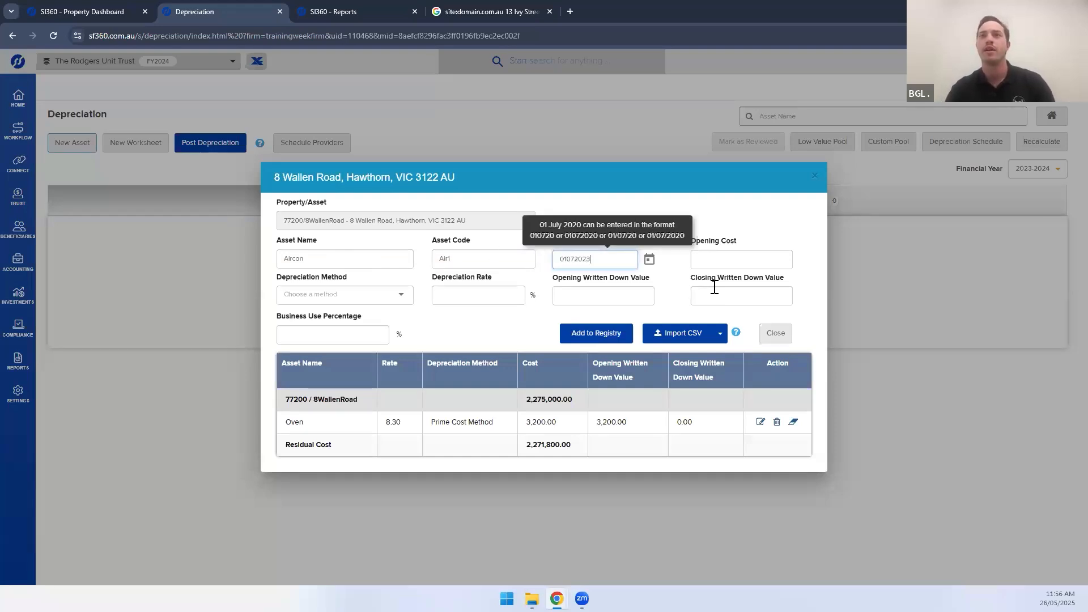
pyautogui.click(695, 258)
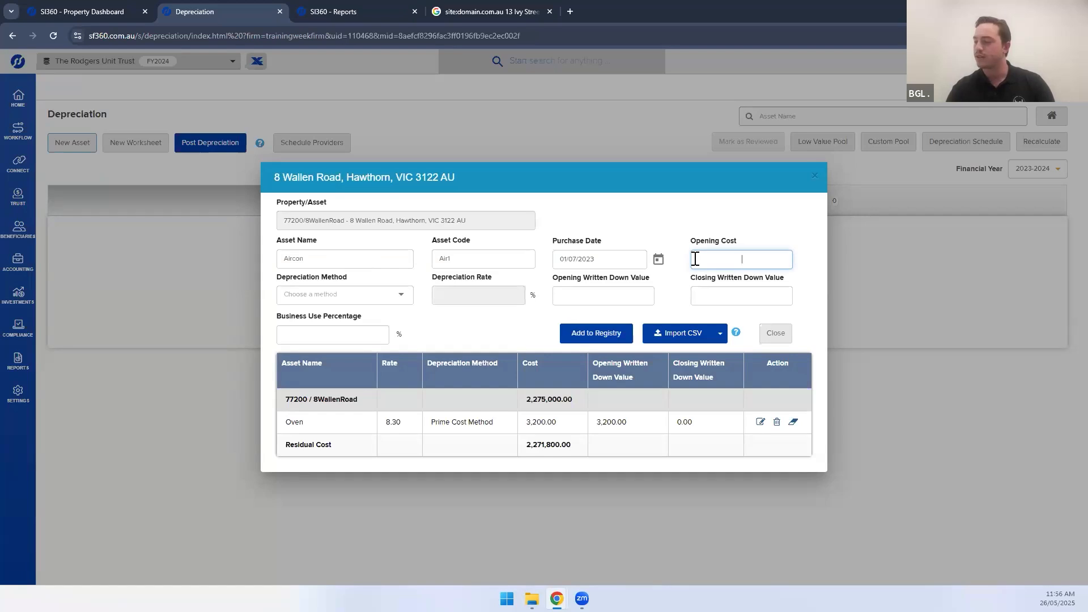
pyautogui.write('2,00')
pyautogui.write('000')
pyautogui.click(690, 215)
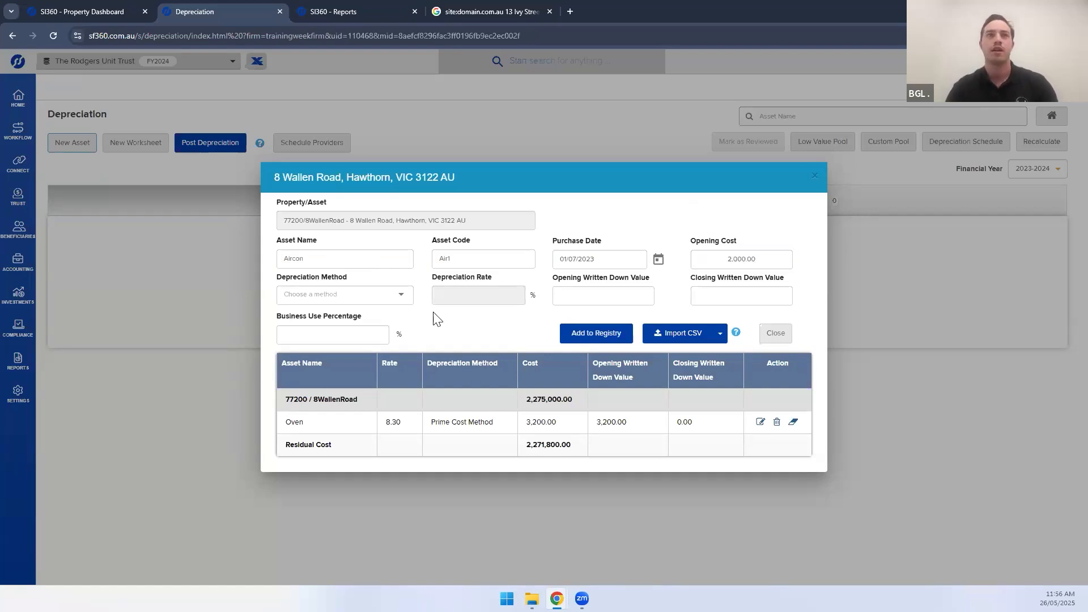
# Set Aircon to Prime Cost 6.7%, written down value 2000, 100% business use, and add it
pyautogui.click(321, 300)
pyautogui.click(318, 299)
pyautogui.click(485, 301)
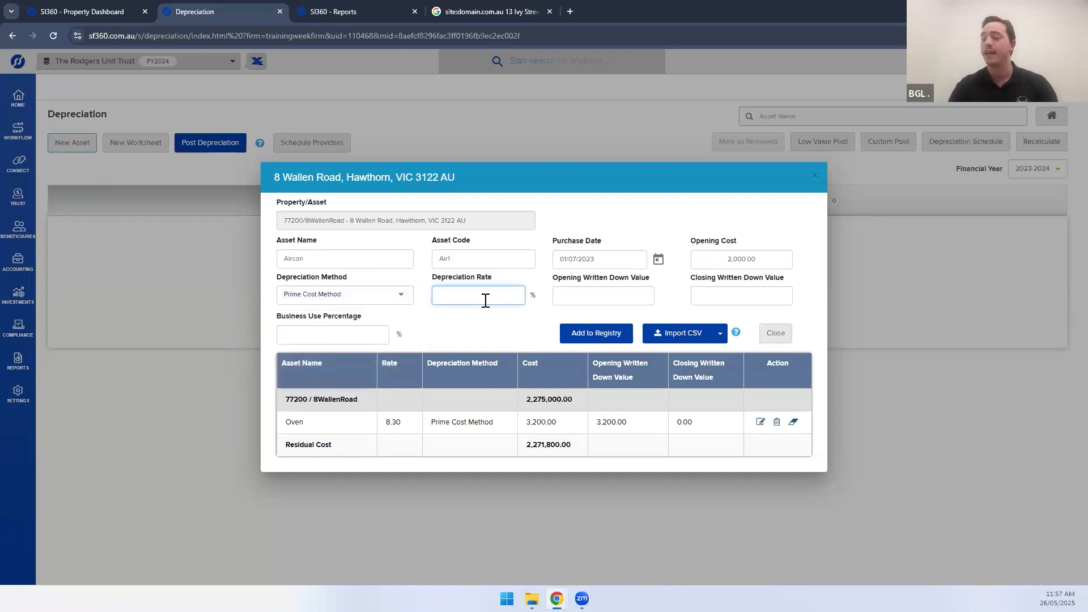
pyautogui.write('67')
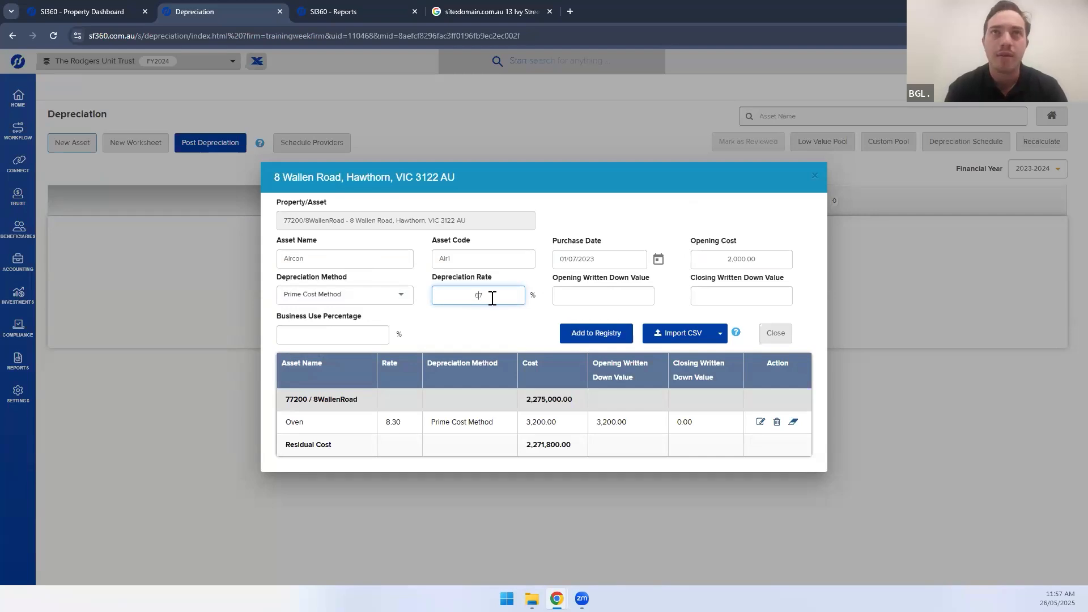
pyautogui.write('.')
pyautogui.click(564, 295)
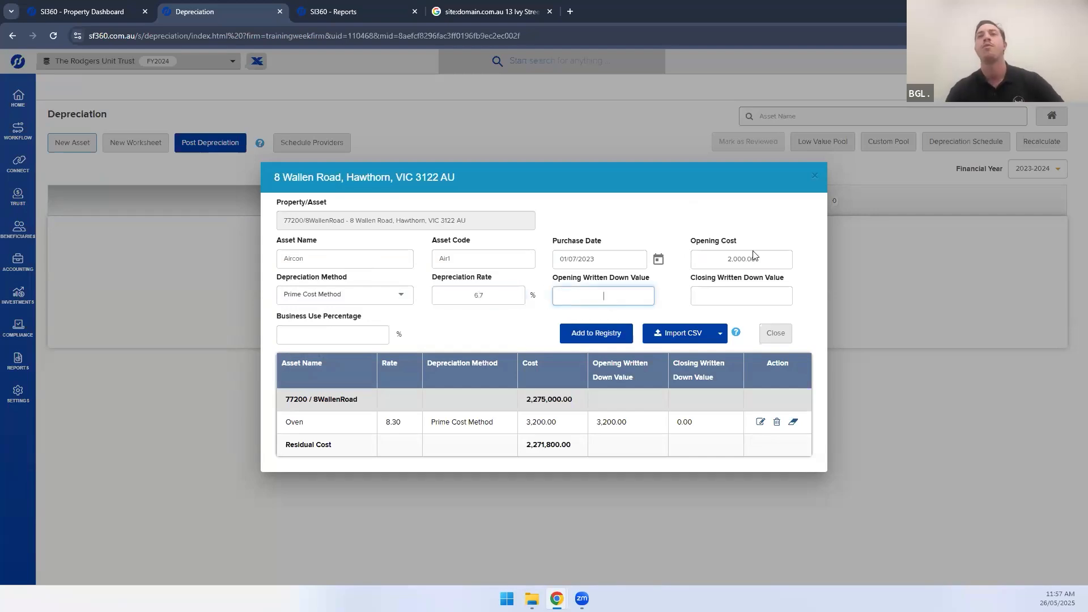
pyautogui.click(694, 262)
pyautogui.click(604, 294)
pyautogui.write('2000')
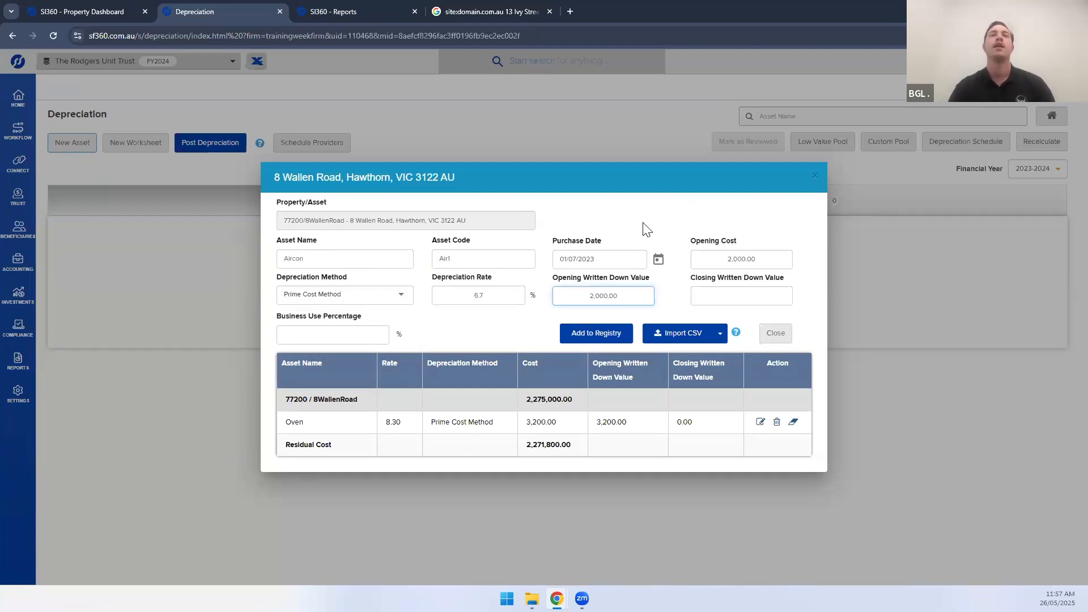
pyautogui.press('Tab')
pyautogui.write('100')
pyautogui.click(602, 329)
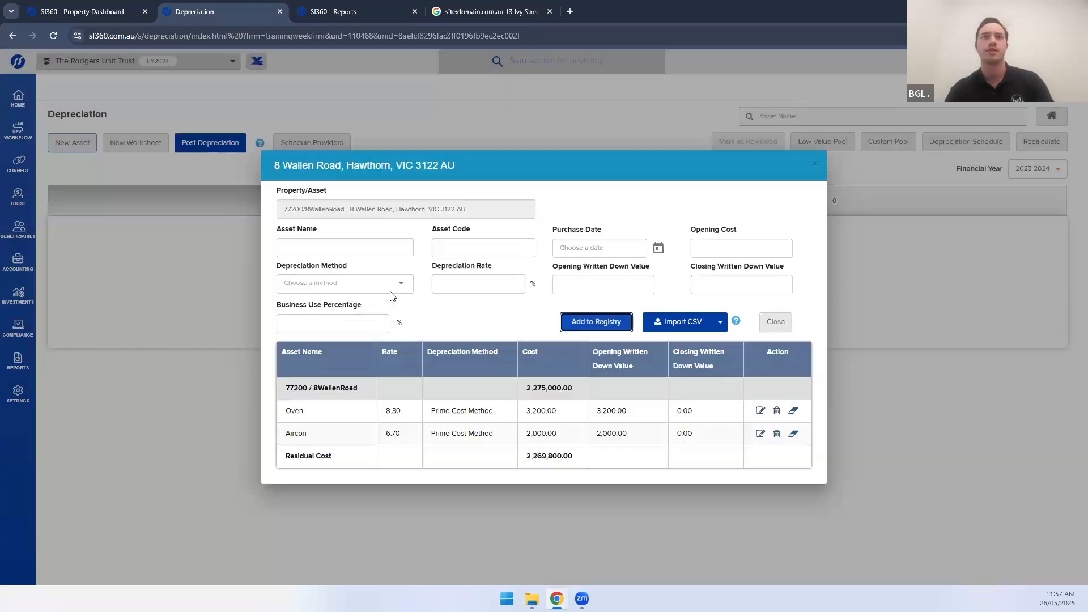
# Enter asset Dishwasher, code Dish1, dated 01/07/2023, with a 700 opening cost
pyautogui.click(318, 243)
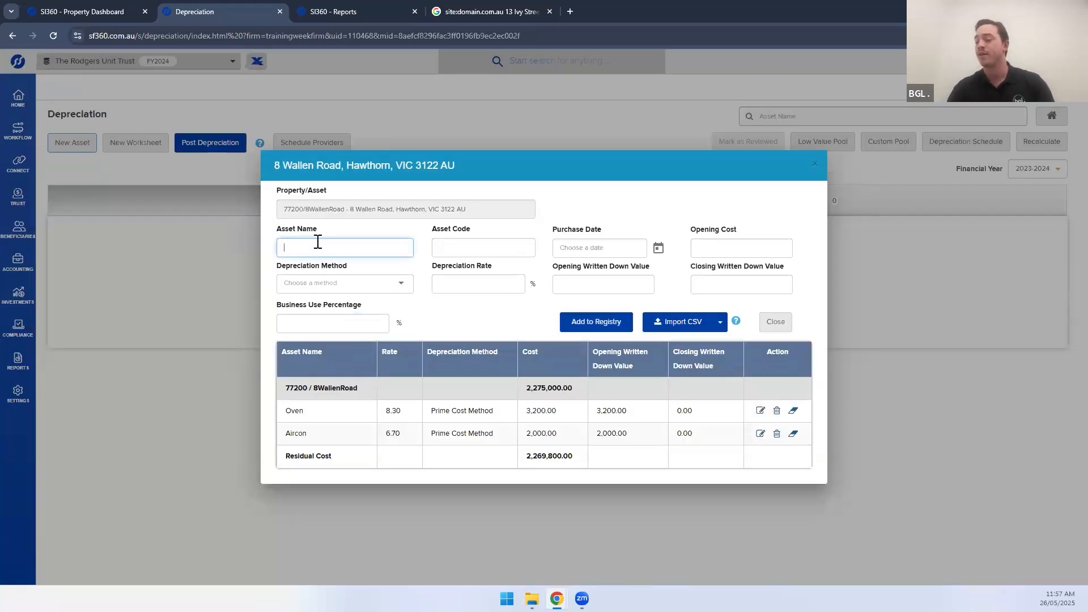
pyautogui.write('Dishwasher')
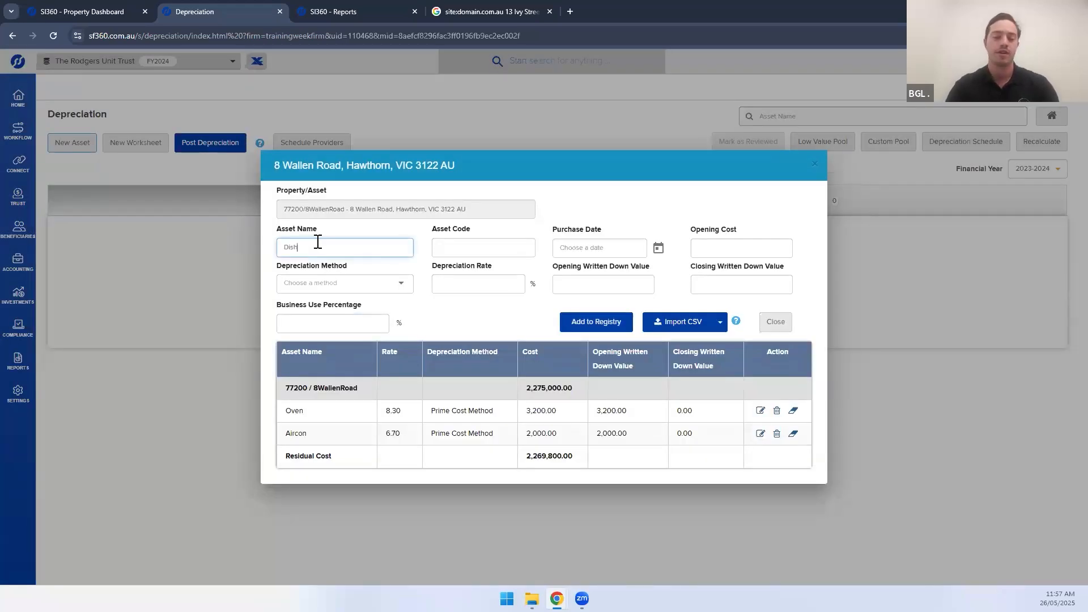
pyautogui.press('Tab')
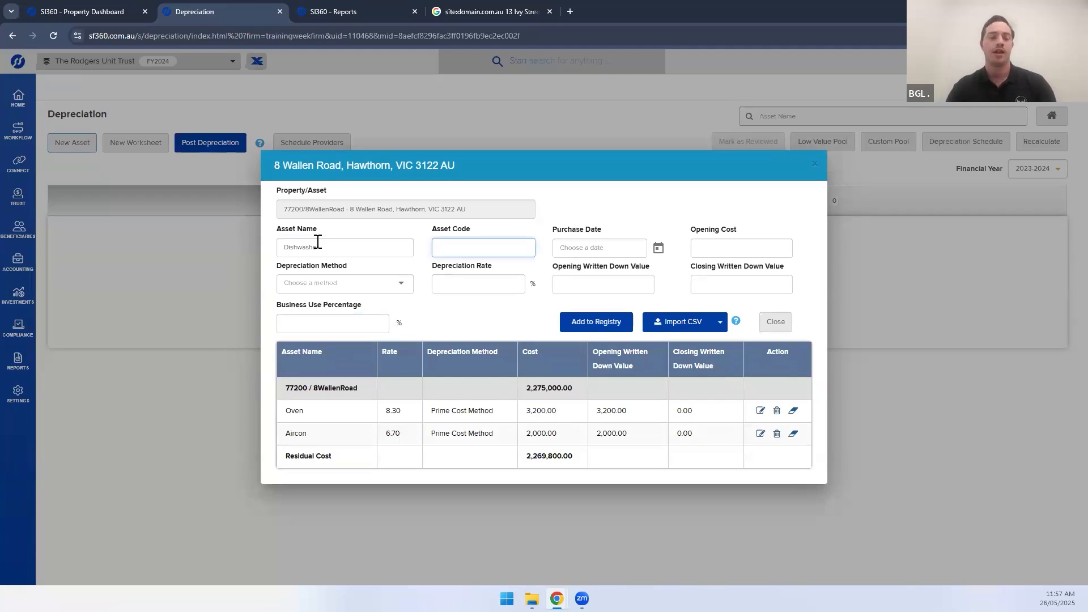
pyautogui.write('Dis')
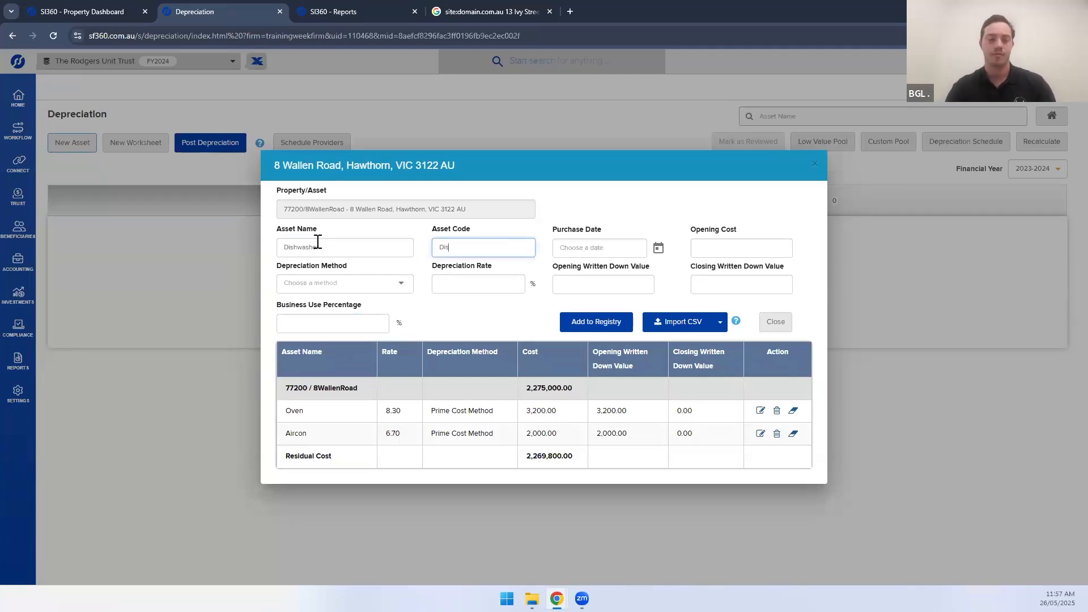
pyautogui.write('h1')
pyautogui.press('Tab')
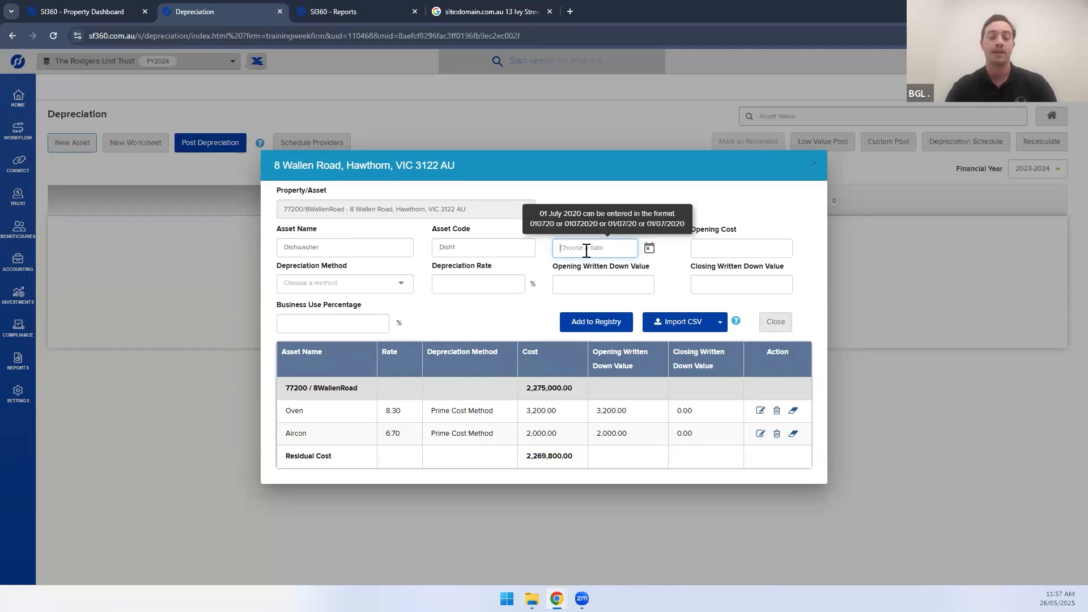
pyautogui.write('017')
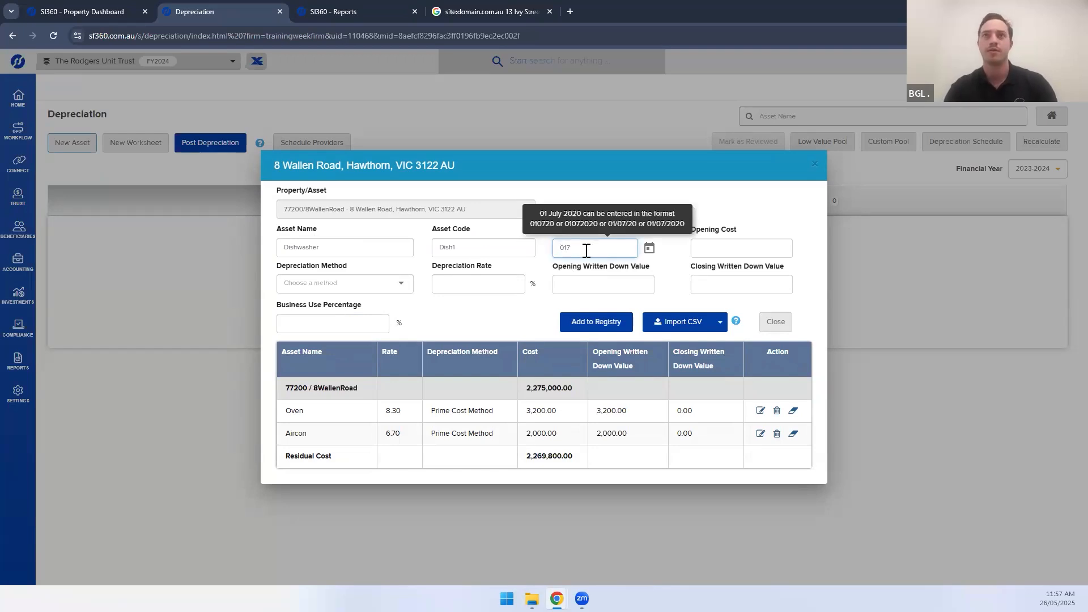
pyautogui.write('0072023')
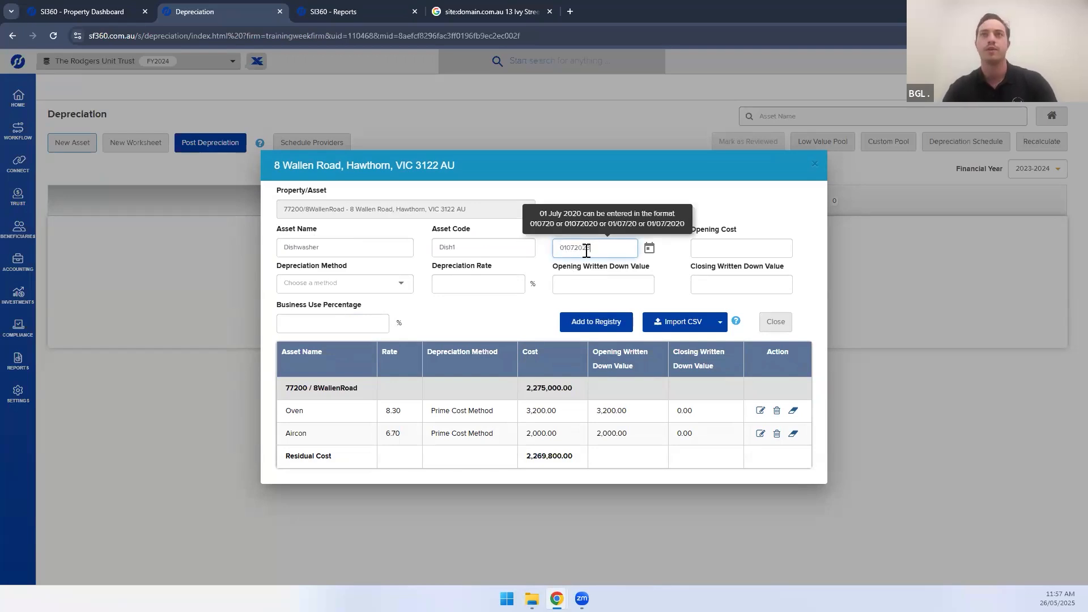
pyautogui.click(727, 248)
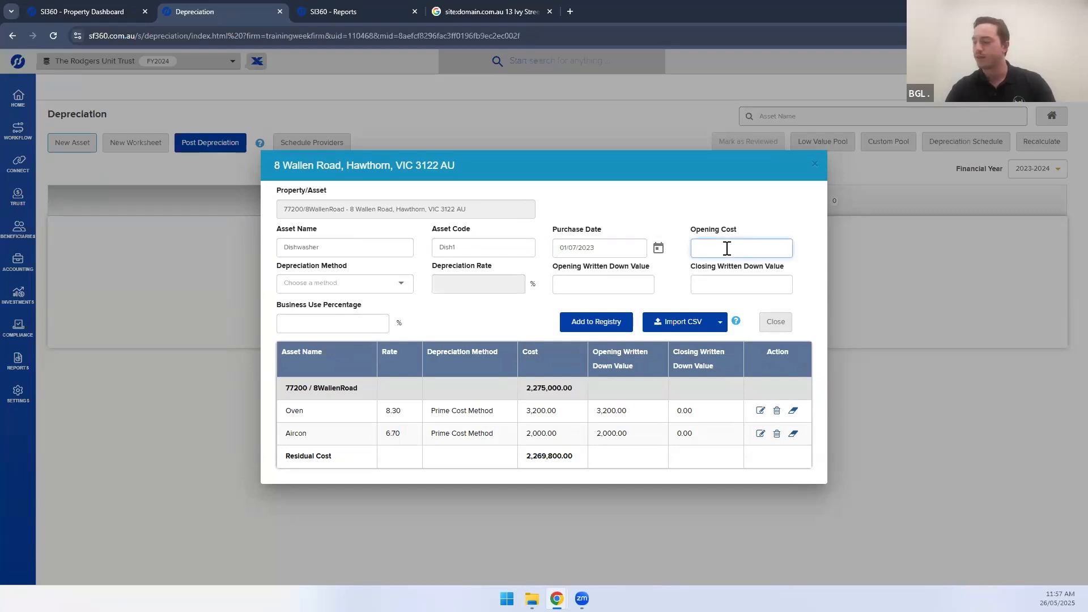
pyautogui.write('700')
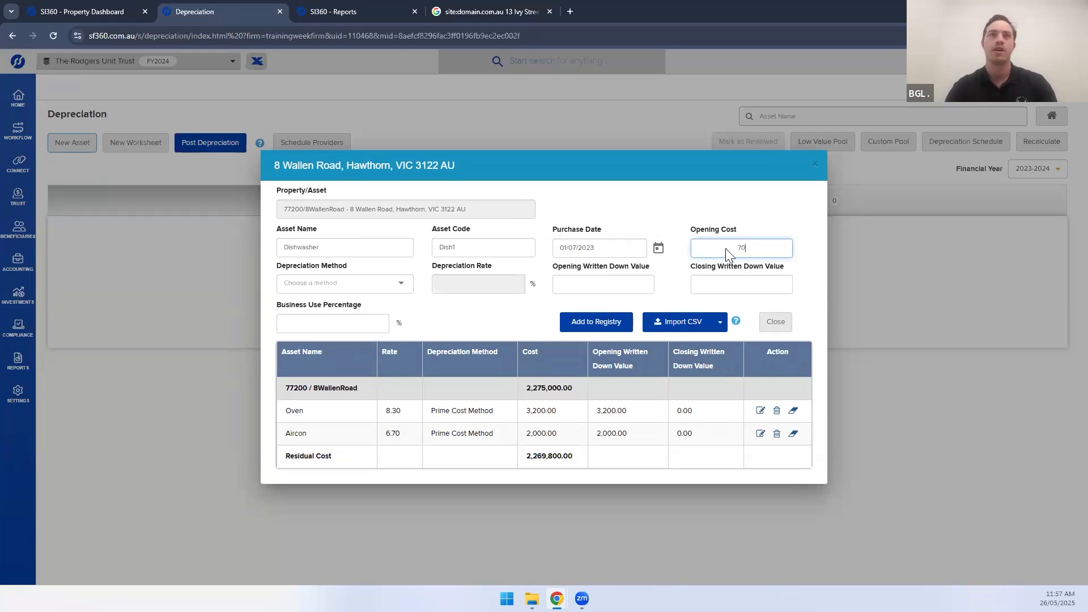
# Set the Dishwasher to Prime Cost 10%, written down value 700, 100% business use, and add it
pyautogui.click(318, 287)
pyautogui.click(318, 283)
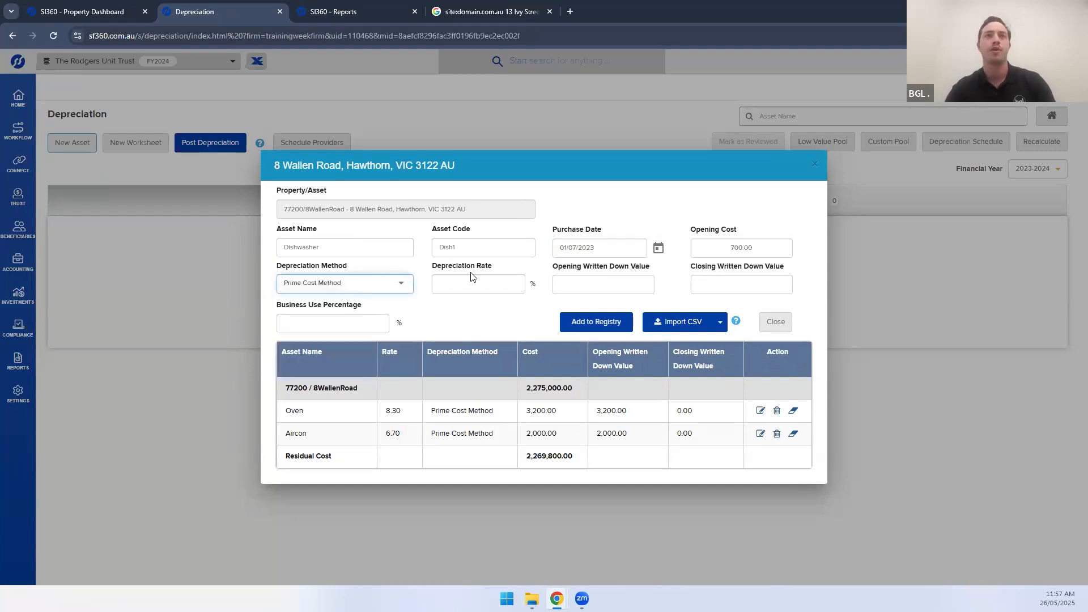
pyautogui.click(470, 278)
pyautogui.write('10')
pyautogui.click(580, 290)
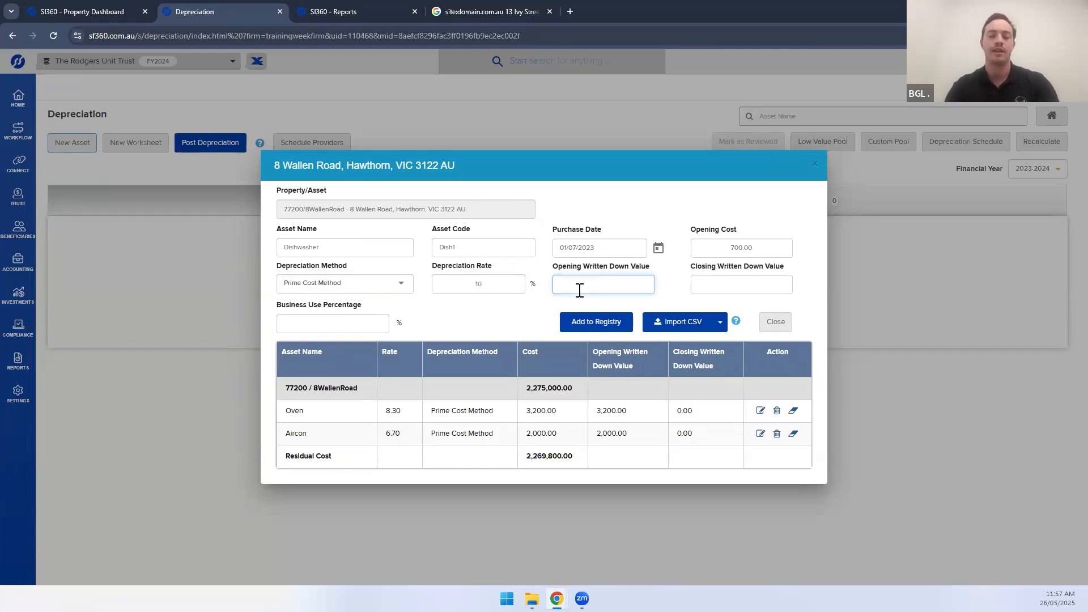
pyautogui.write('700')
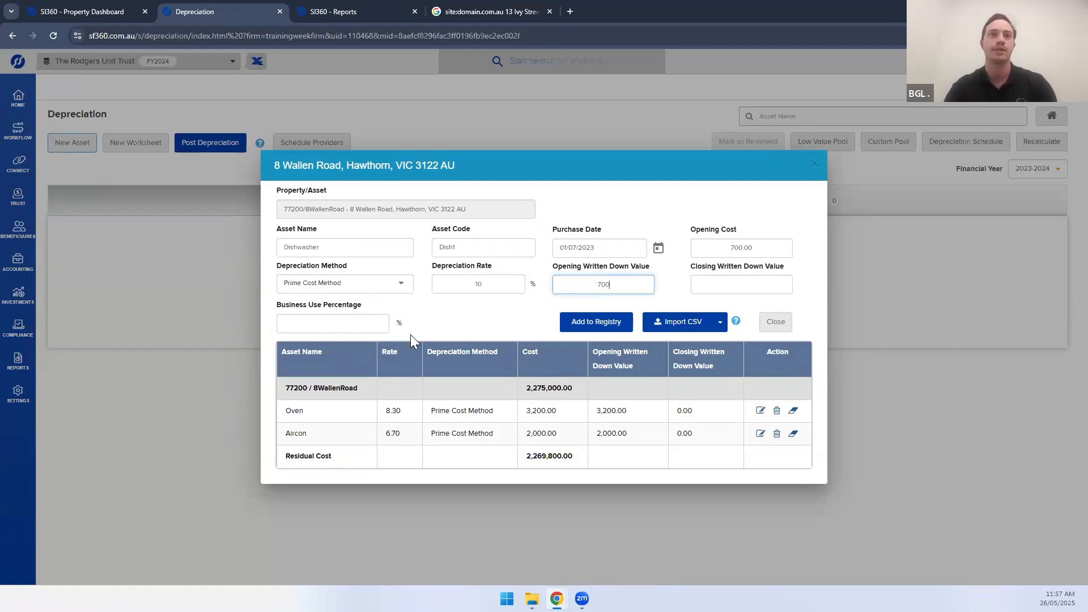
pyautogui.click(350, 333)
pyautogui.write('100')
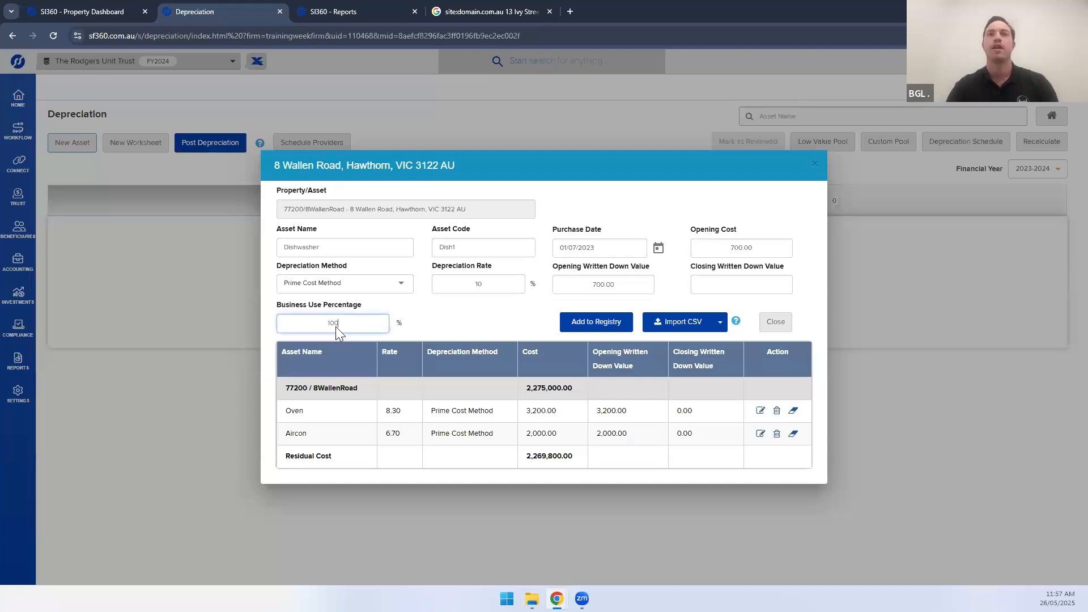
pyautogui.click(596, 322)
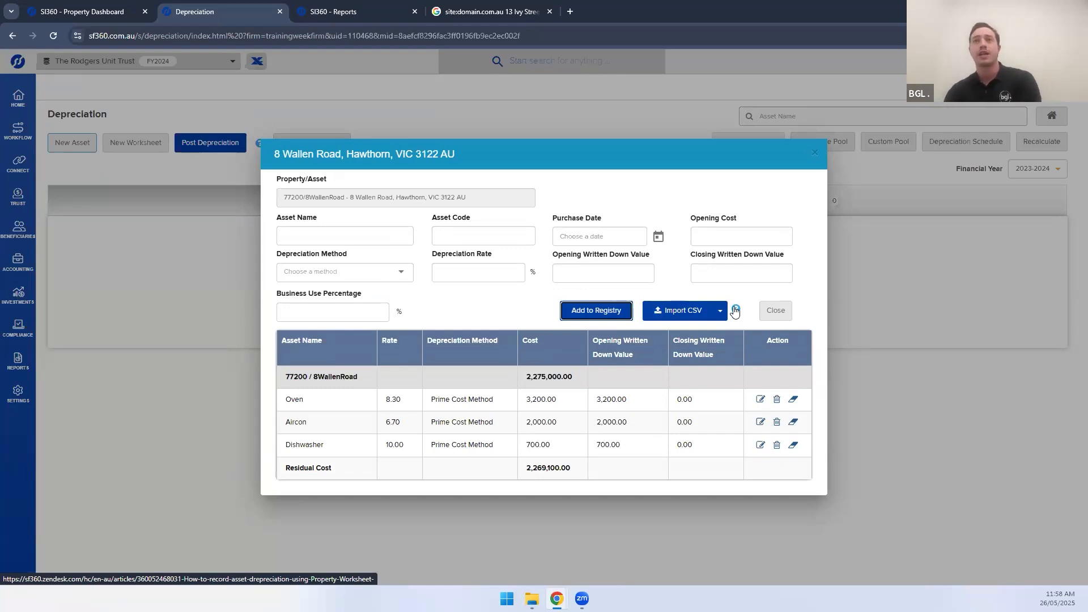
pyautogui.hotkey('alt', 'Tab')
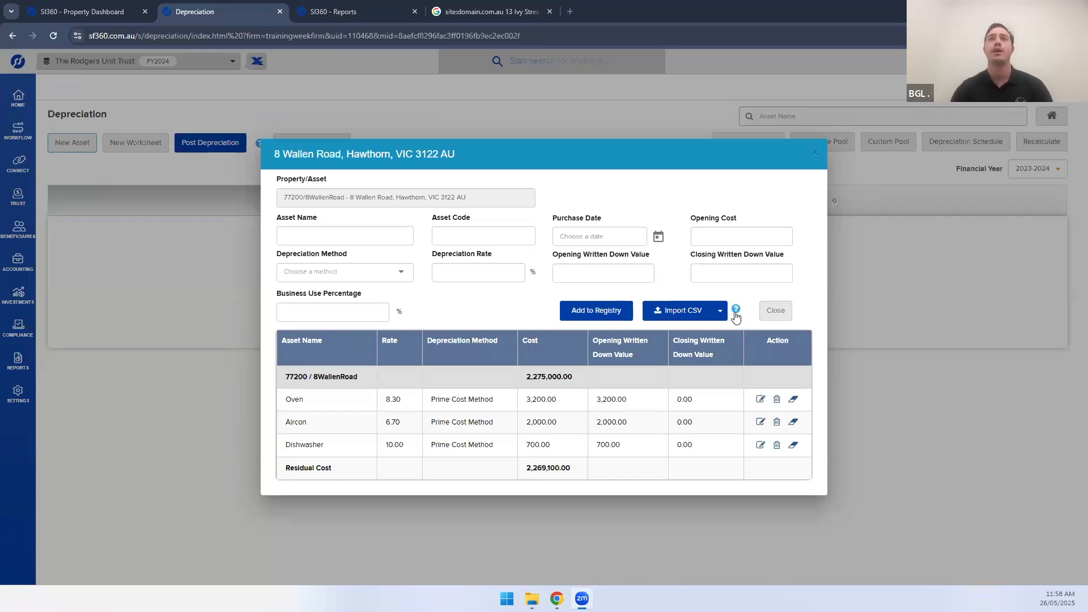
pyautogui.click(736, 312)
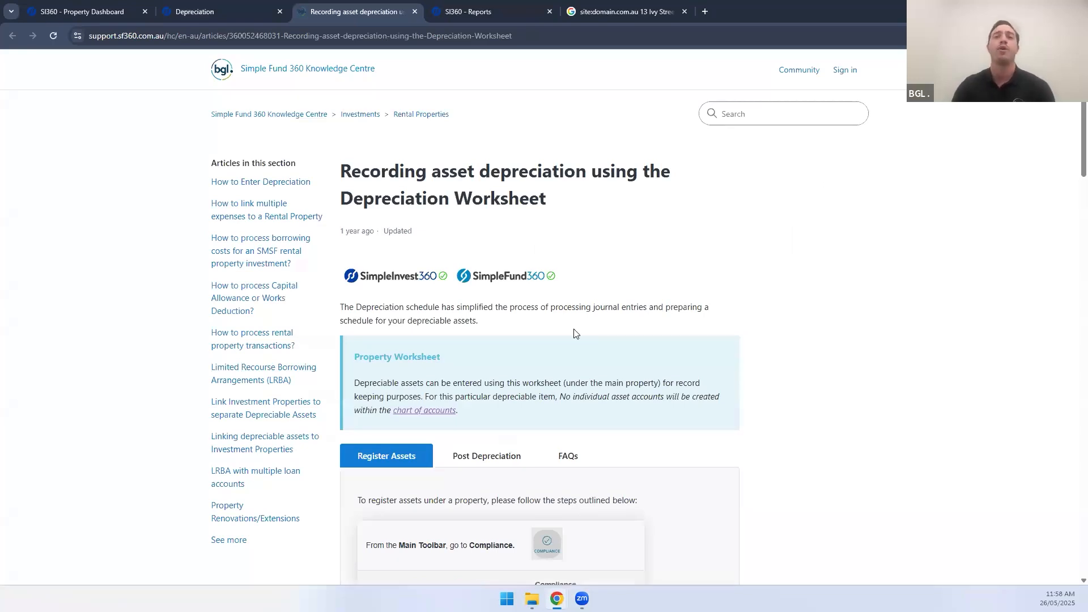
# Read the Knowledge Centre depreciation article and its Post Depreciation steps, then return to the worksheet
pyautogui.scroll(-10, 573, 328)
pyautogui.scroll(-20, 575, 330)
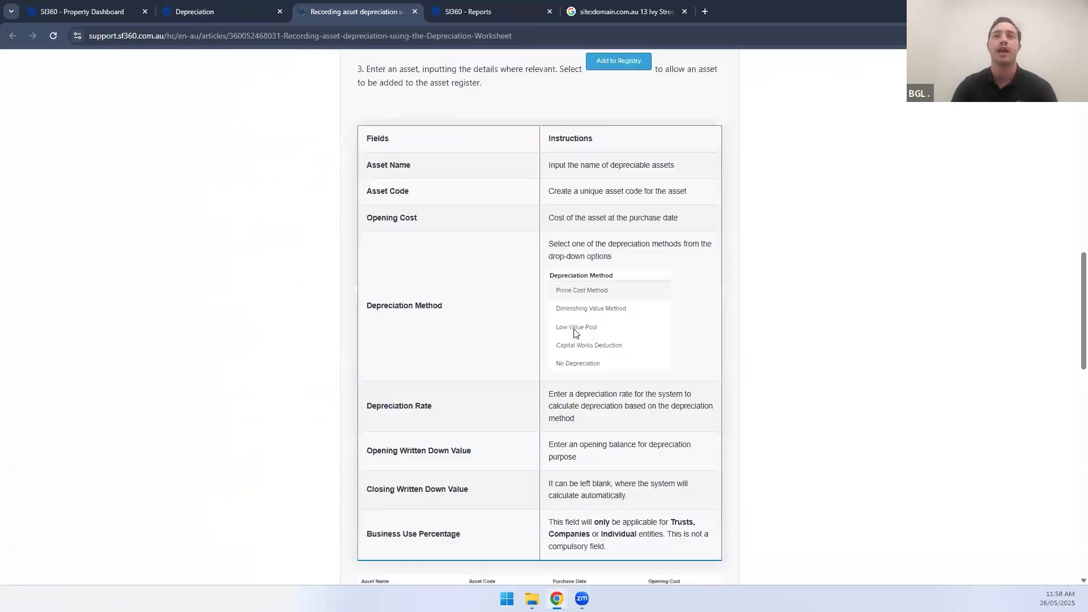
pyautogui.scroll(20, 575, 333)
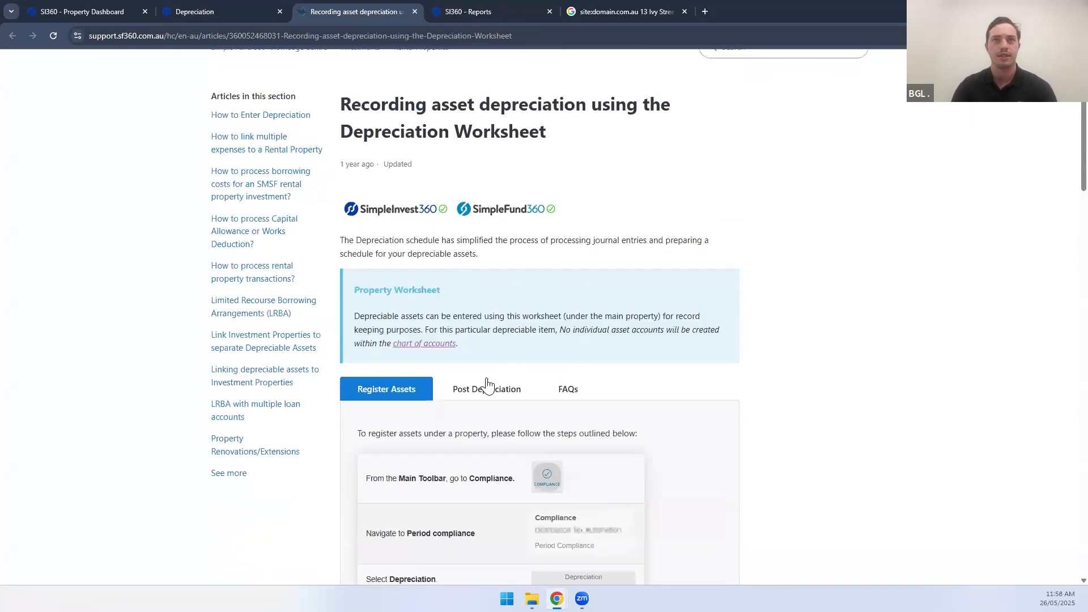
pyautogui.click(486, 384)
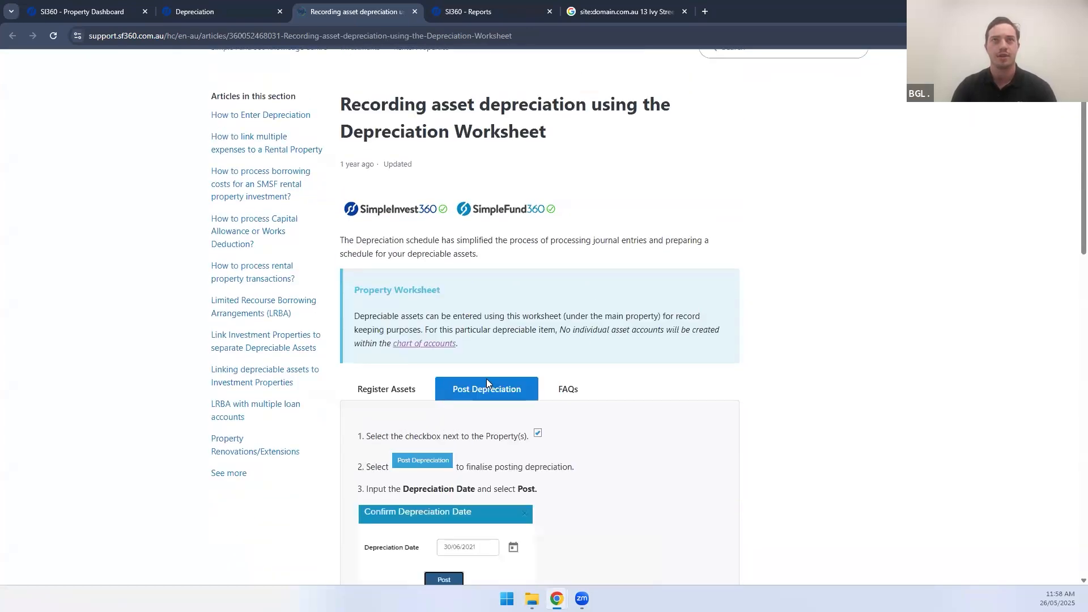
pyautogui.scroll(-10, 524, 397)
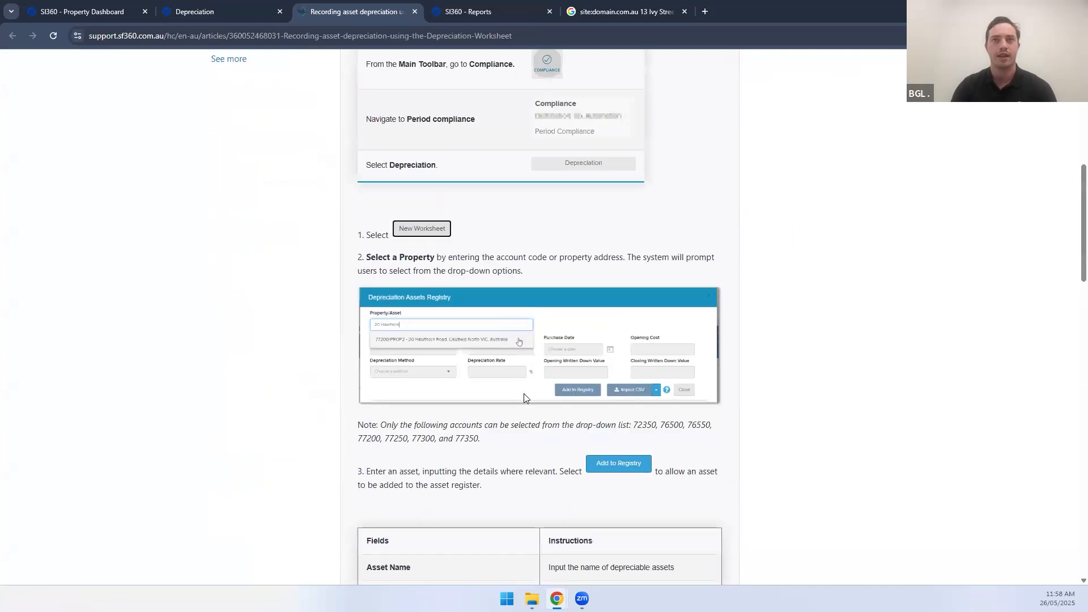
pyautogui.scroll(-10, 523, 397)
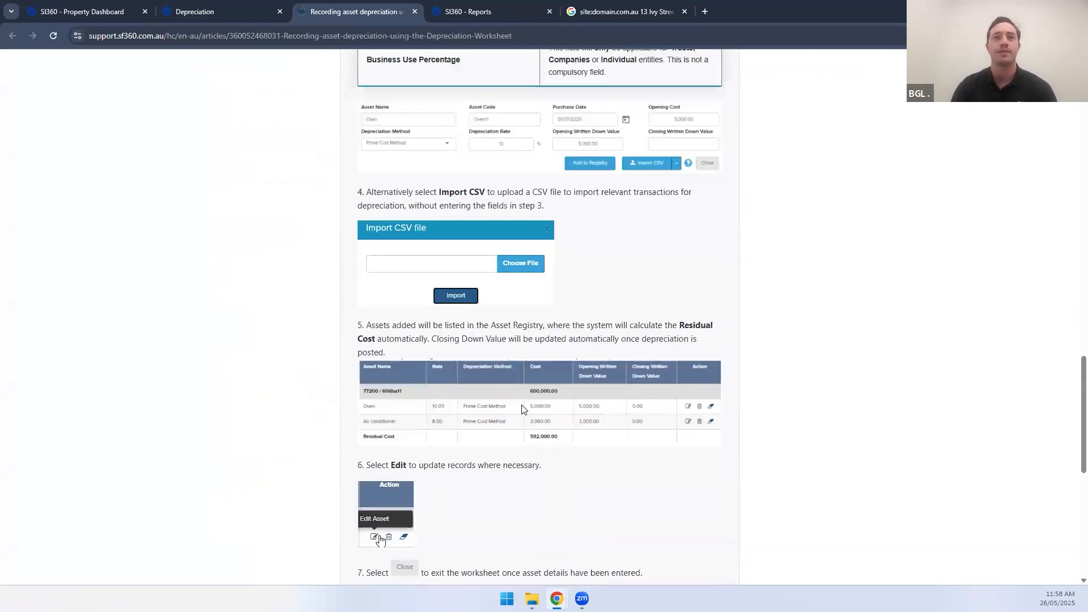
pyautogui.scroll(-2, 297, 53)
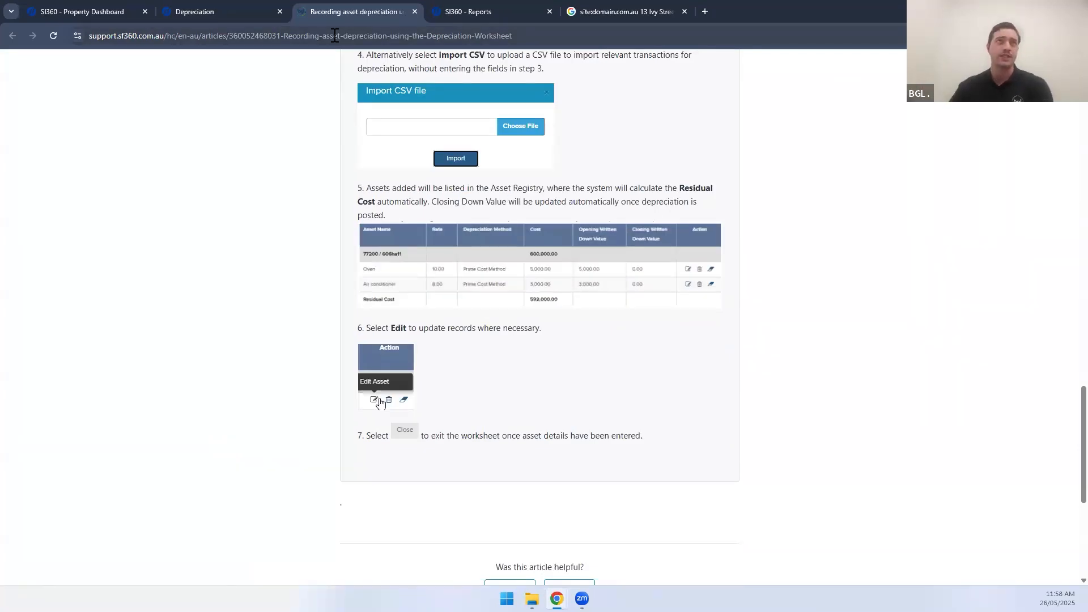
pyautogui.click(217, 9)
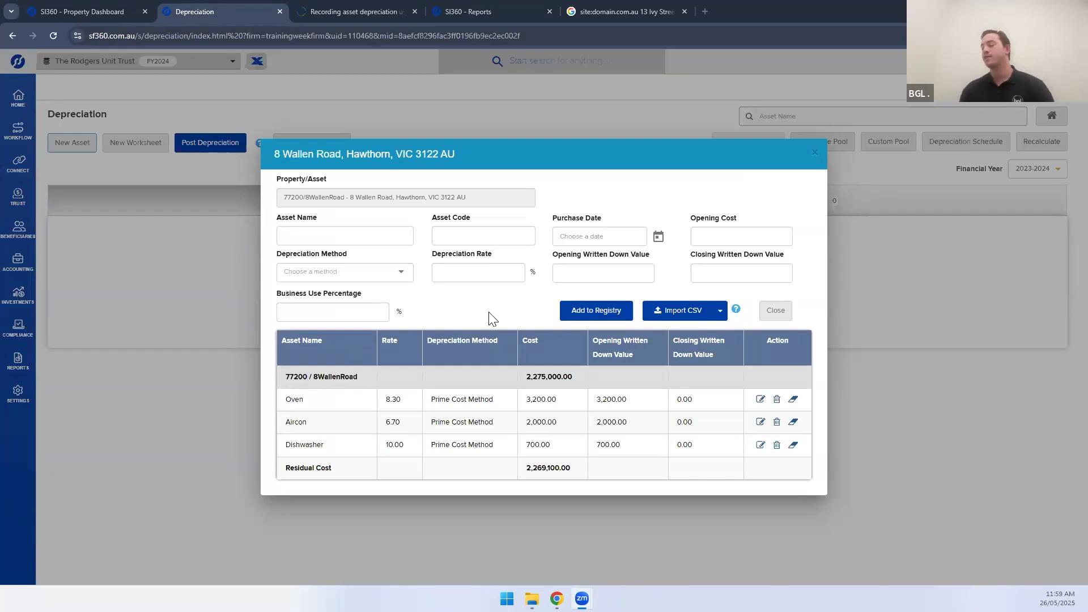
# Enter asset Capital Works, code CAP1, dated 01/07/2023, with a 240000 opening cost
pyautogui.click(320, 235)
pyautogui.write('Capi')
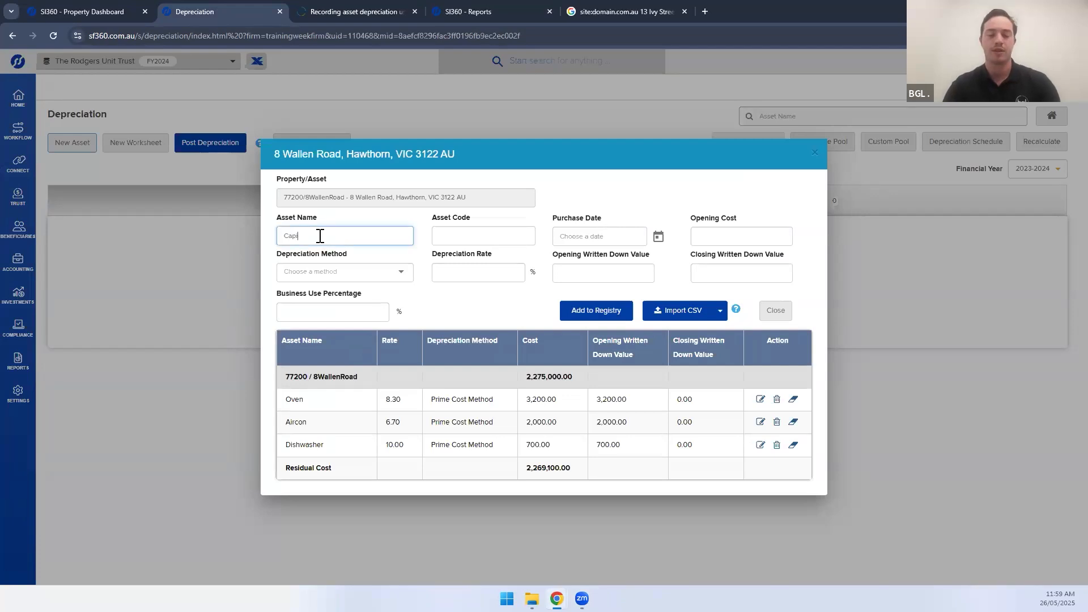
pyautogui.write('tal Works')
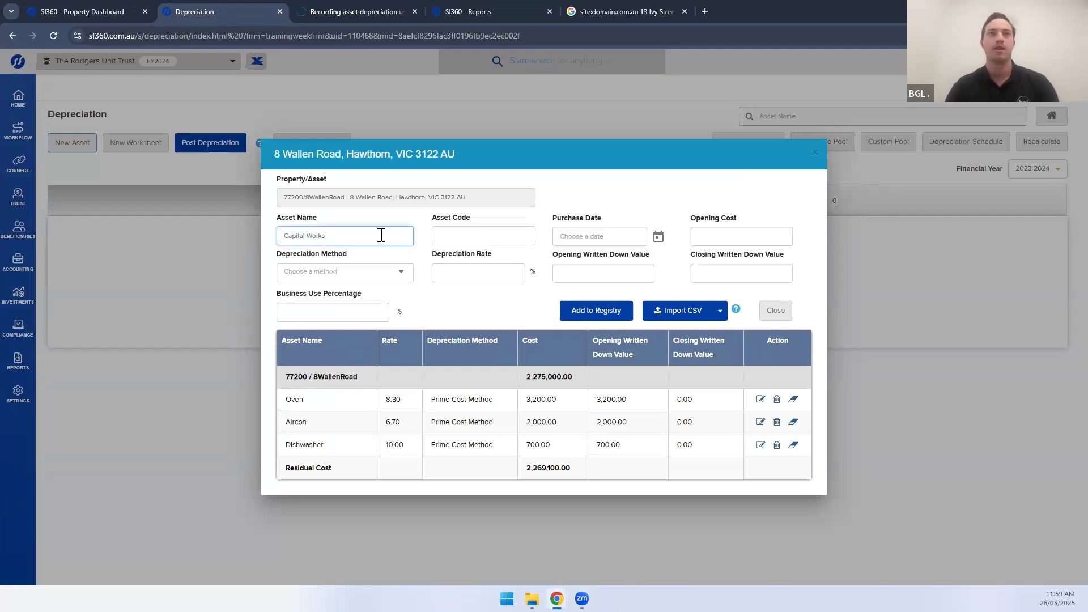
pyautogui.click(453, 231)
pyautogui.write('CAP1')
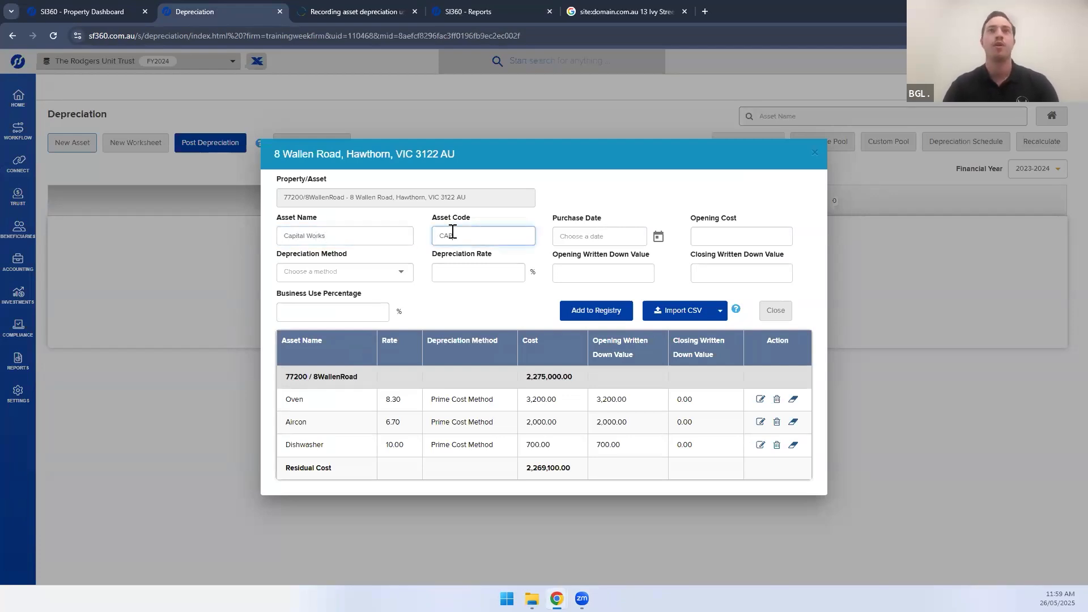
pyautogui.click(614, 238)
pyautogui.write('01072023')
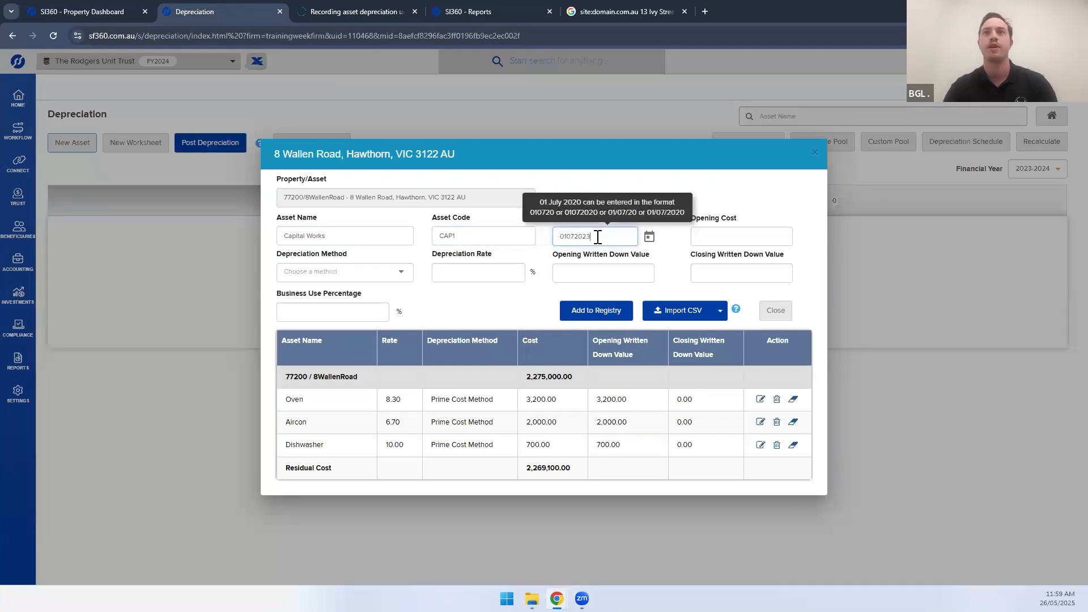
pyautogui.click(739, 234)
pyautogui.write('240000')
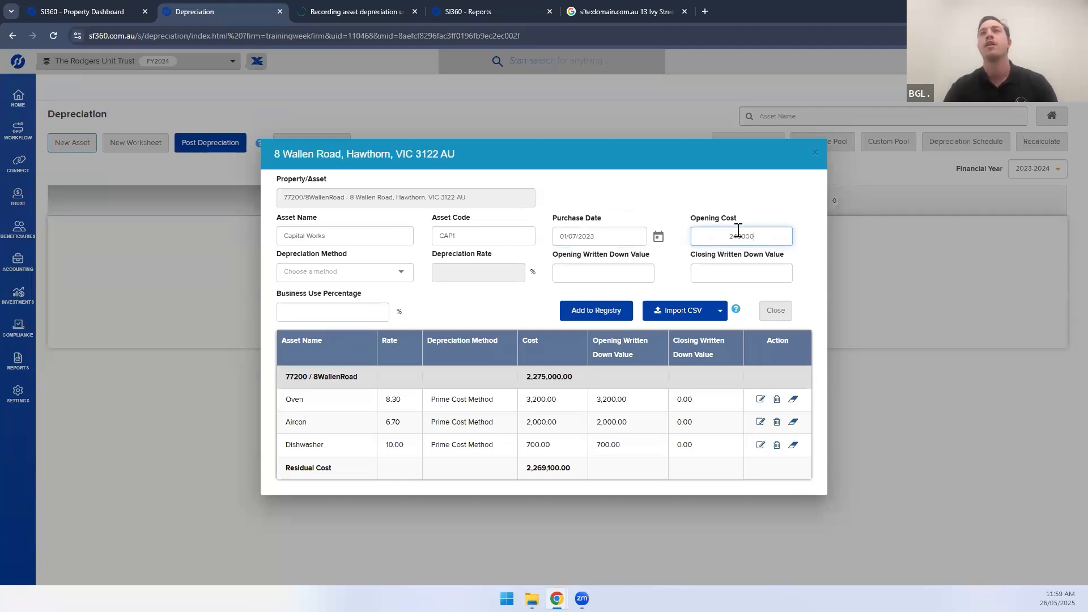
pyautogui.click(738, 221)
pyautogui.click(736, 236)
pyautogui.doubleClick(736, 236)
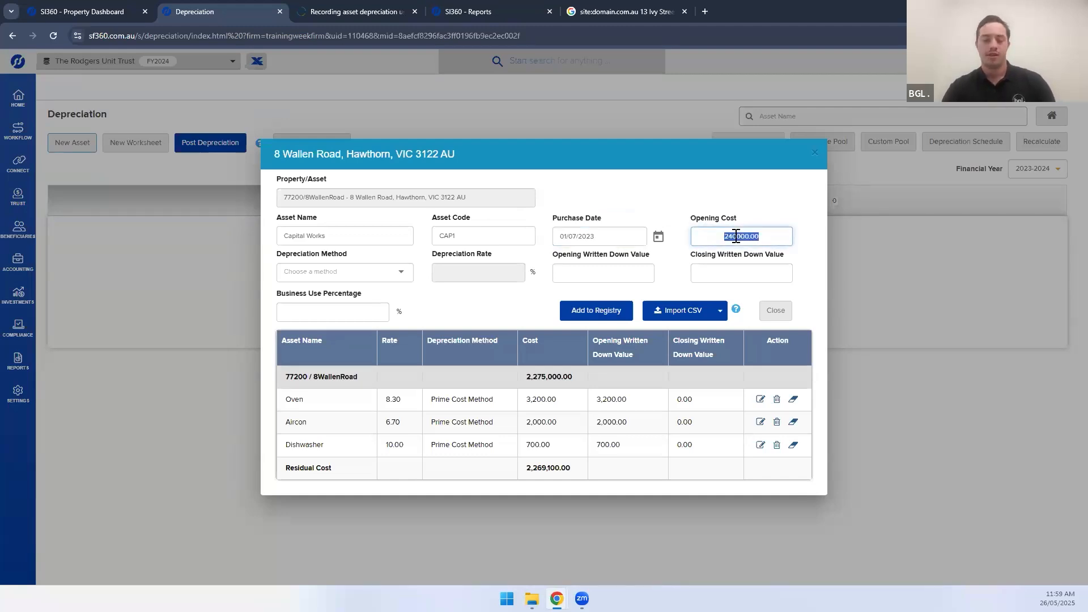
# Set Capital Works Deduction at 2.5%, WDV 240000, 100% use, add it, then view and close Oven's edit
pyautogui.click(325, 272)
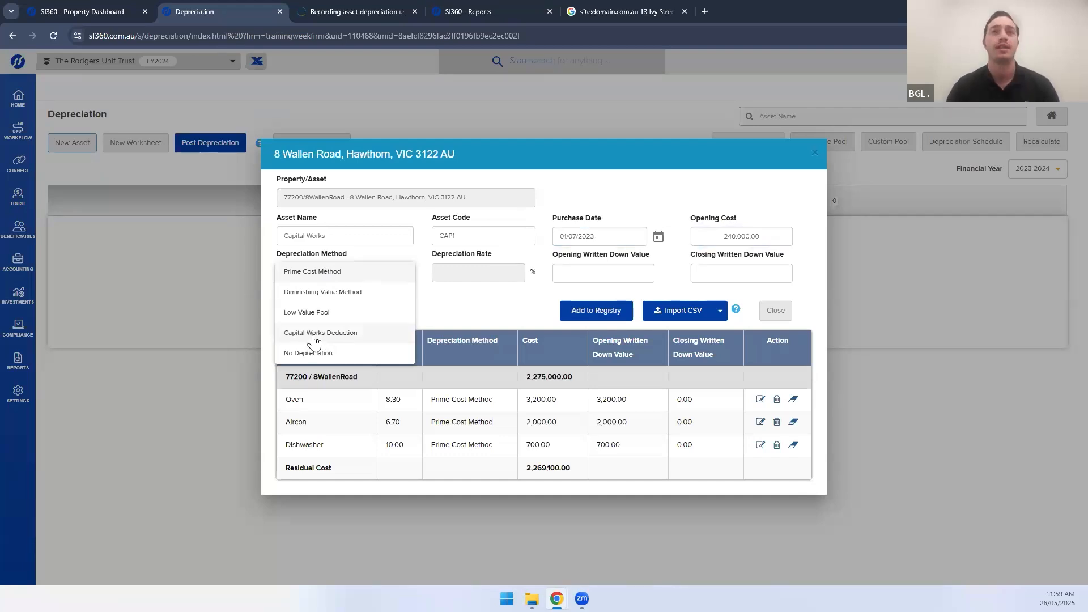
pyautogui.click(315, 335)
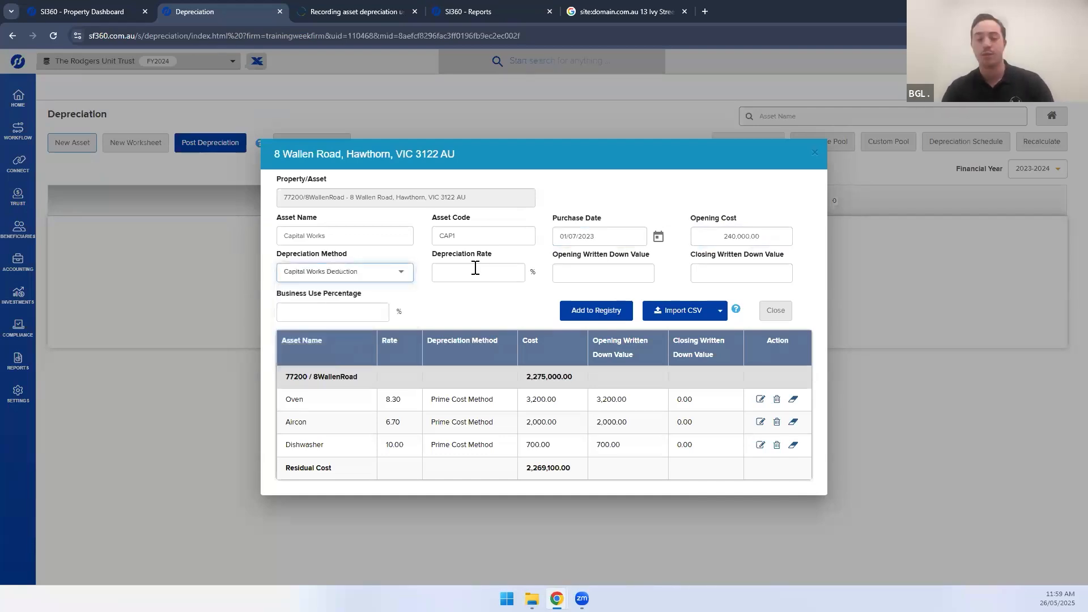
pyautogui.click(476, 268)
pyautogui.write('2.5')
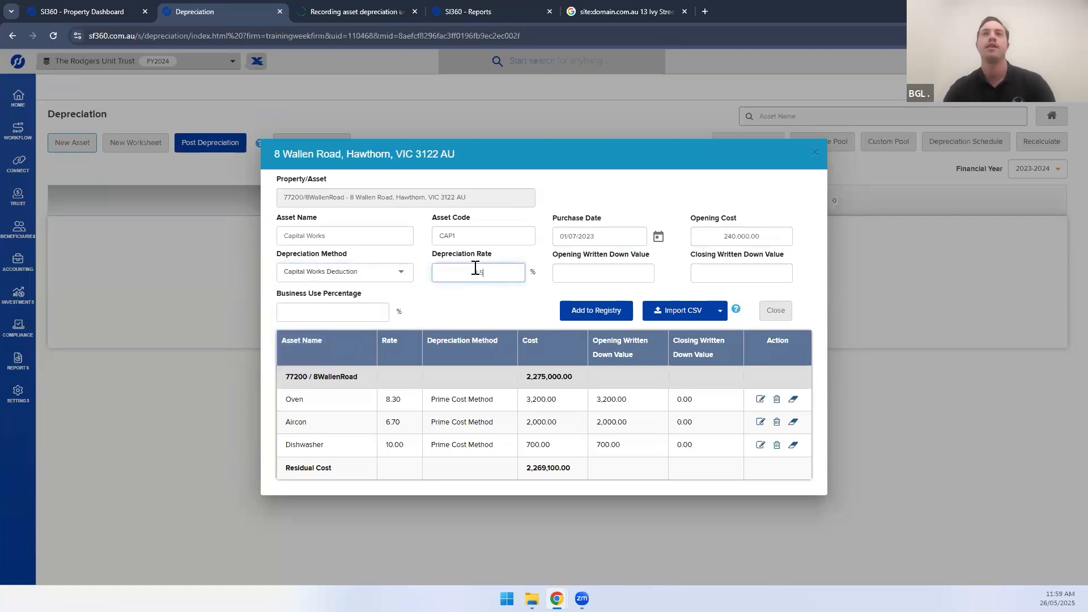
pyautogui.click(574, 267)
pyautogui.write('2400000.00')
pyautogui.click(341, 312)
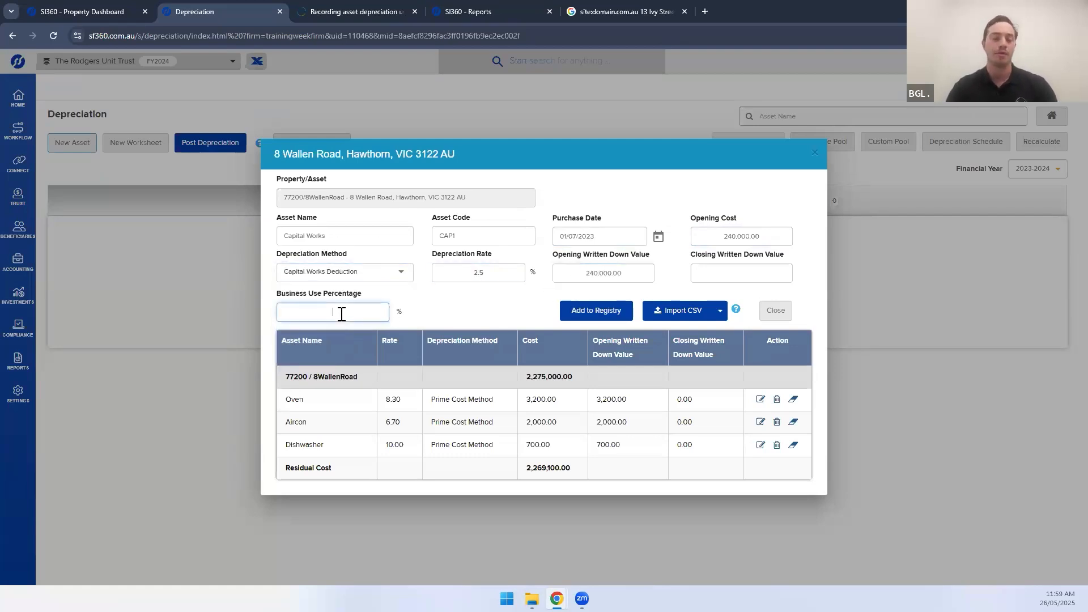
pyautogui.write('100')
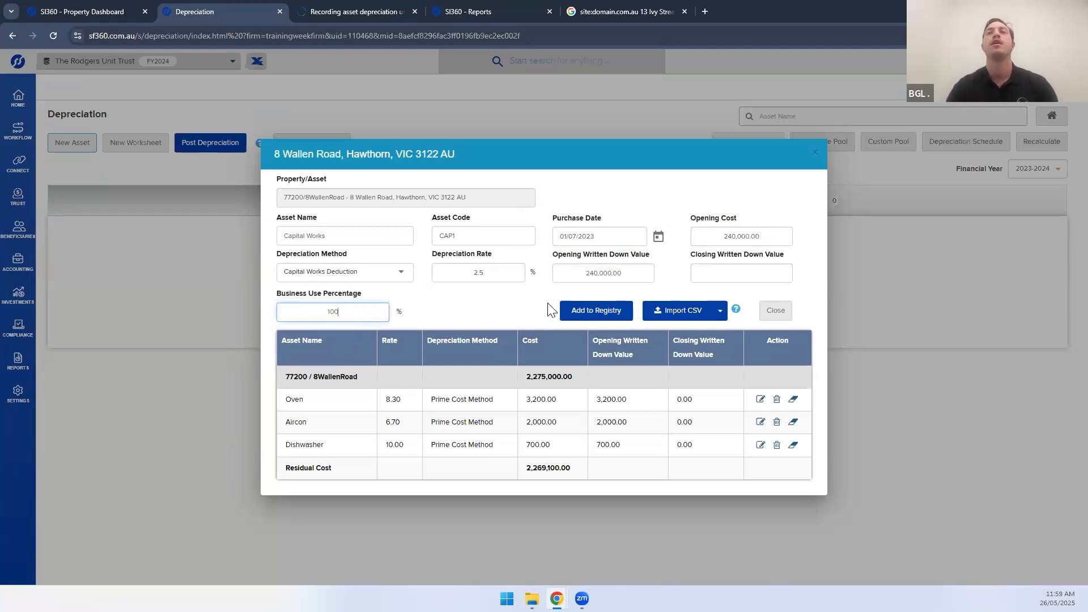
pyautogui.click(605, 312)
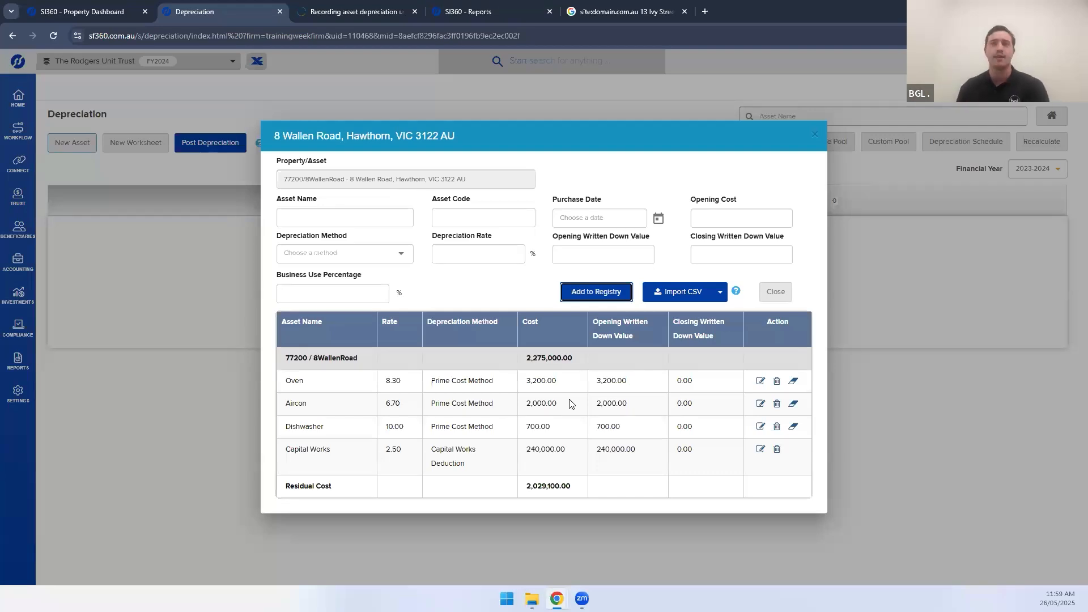
pyautogui.click(760, 382)
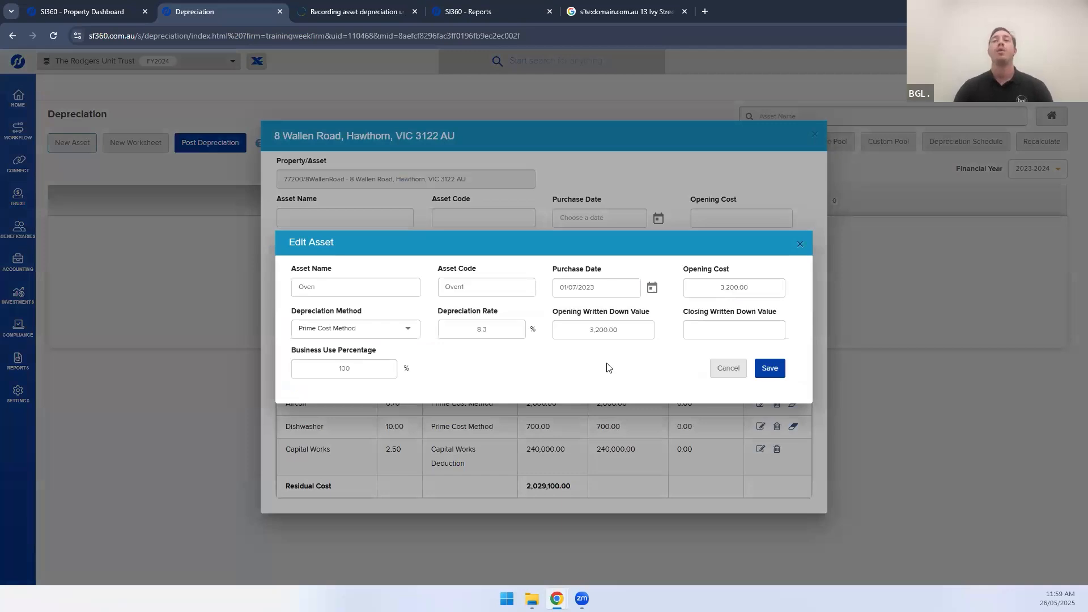
pyautogui.click(799, 245)
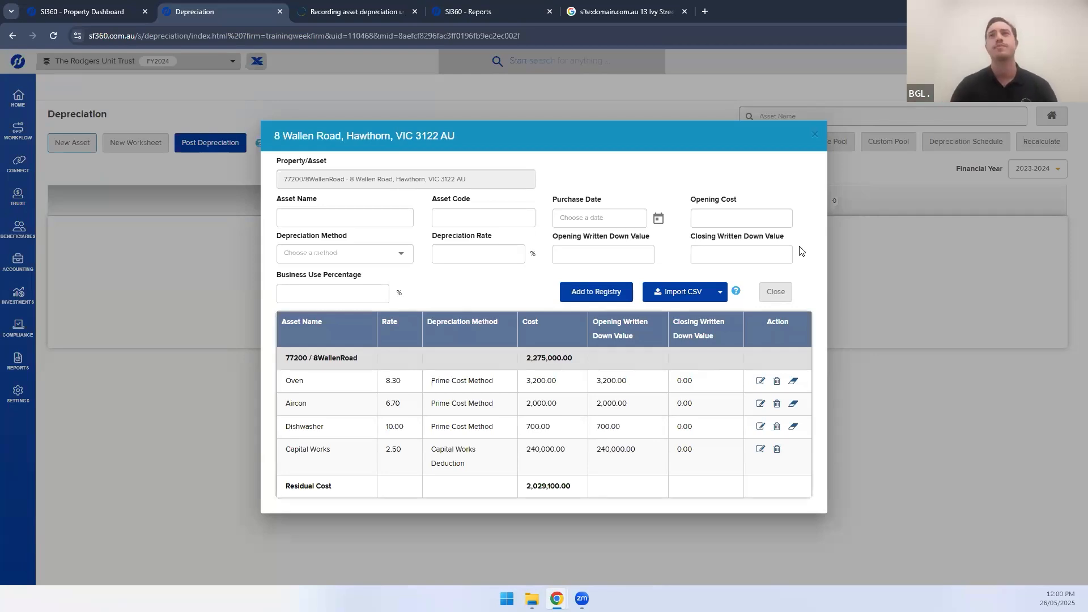
pyautogui.click(815, 136)
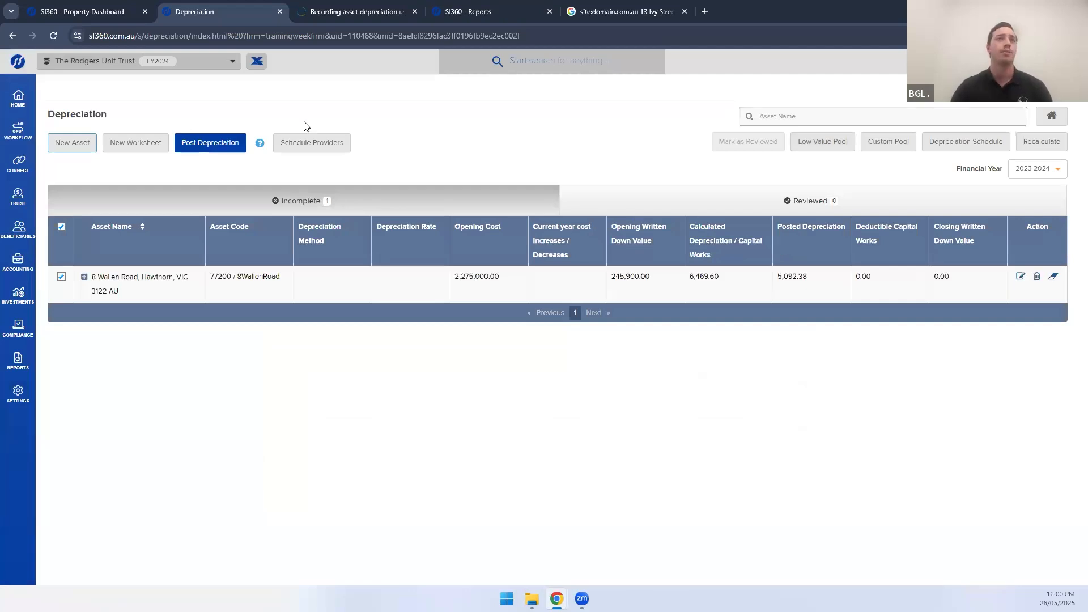
pyautogui.click(211, 149)
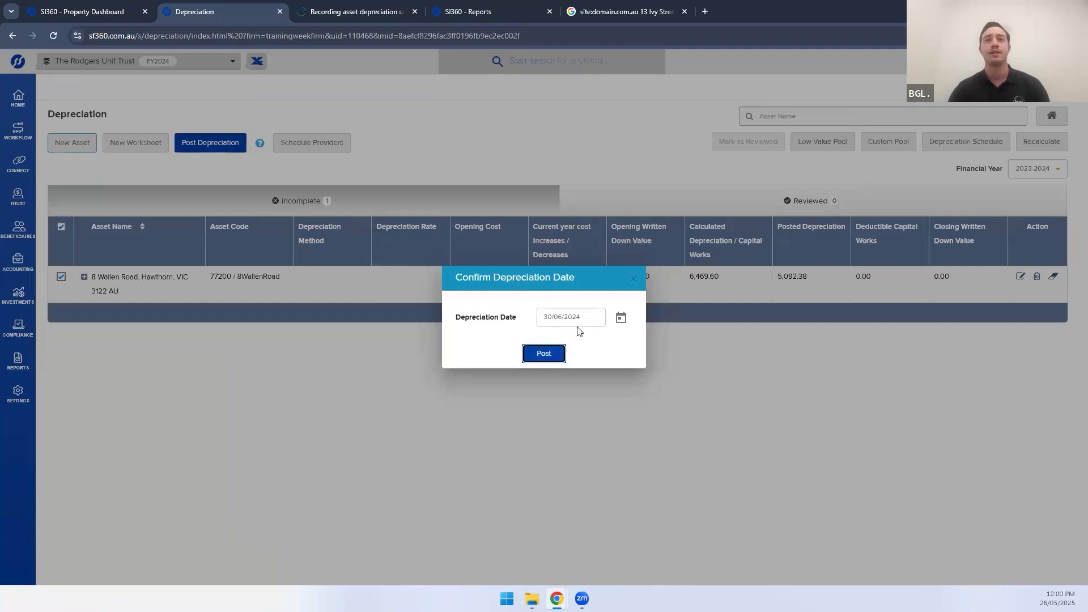
pyautogui.click(536, 357)
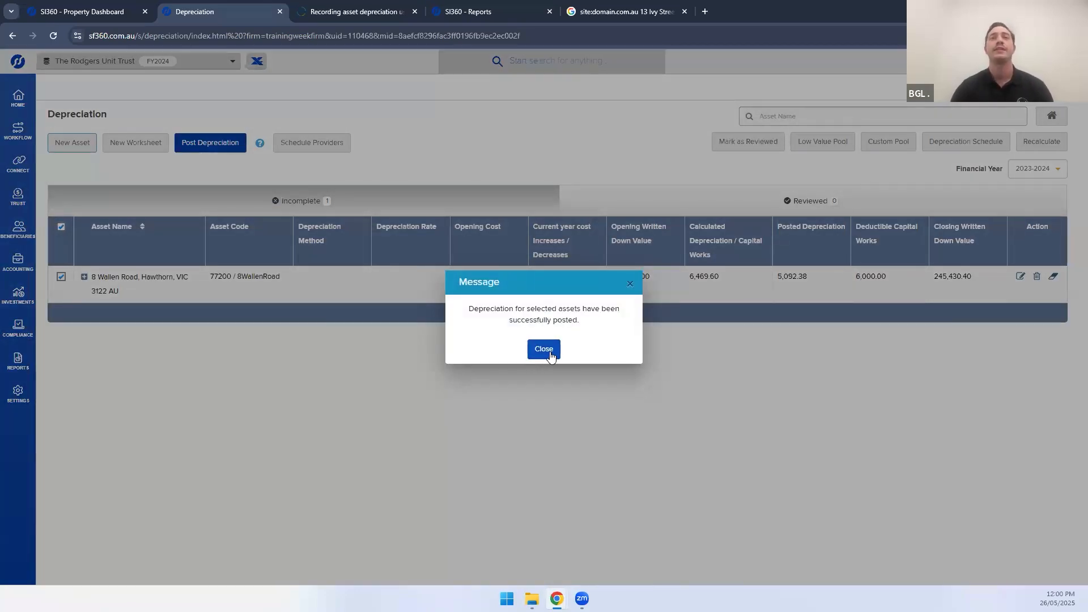
pyautogui.click(544, 352)
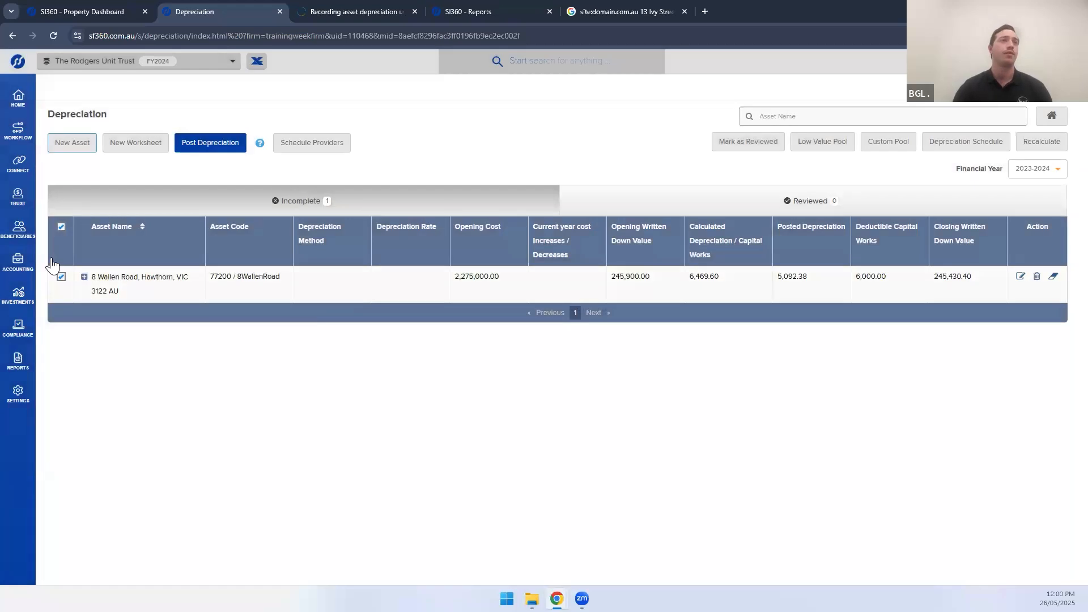
pyautogui.click(15, 268)
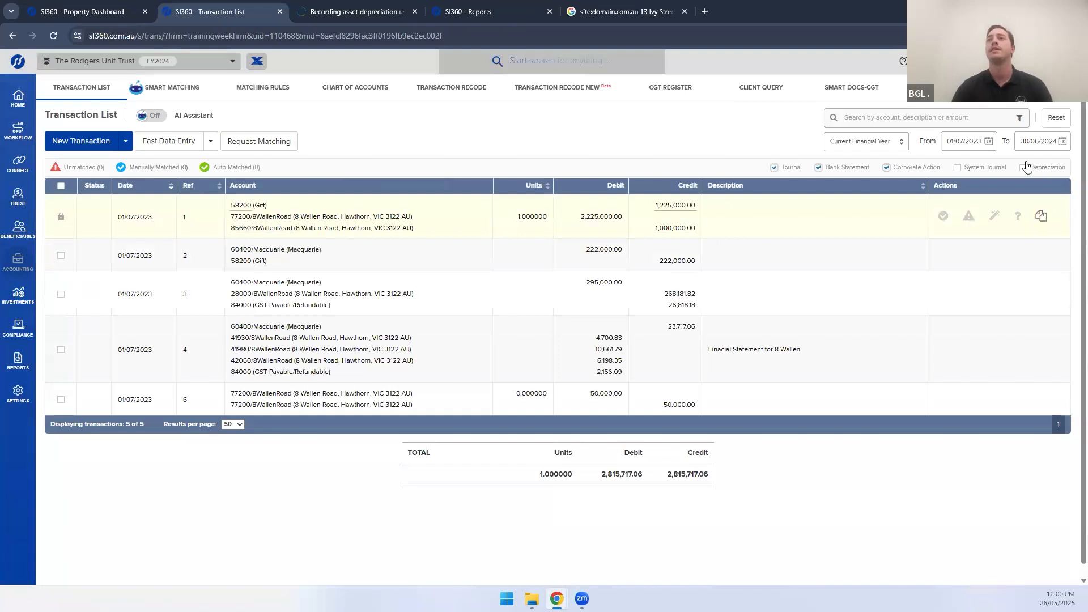
# Show only Depreciation transactions, leaving reference 5 totalling 5,465.00
pyautogui.click(1024, 168)
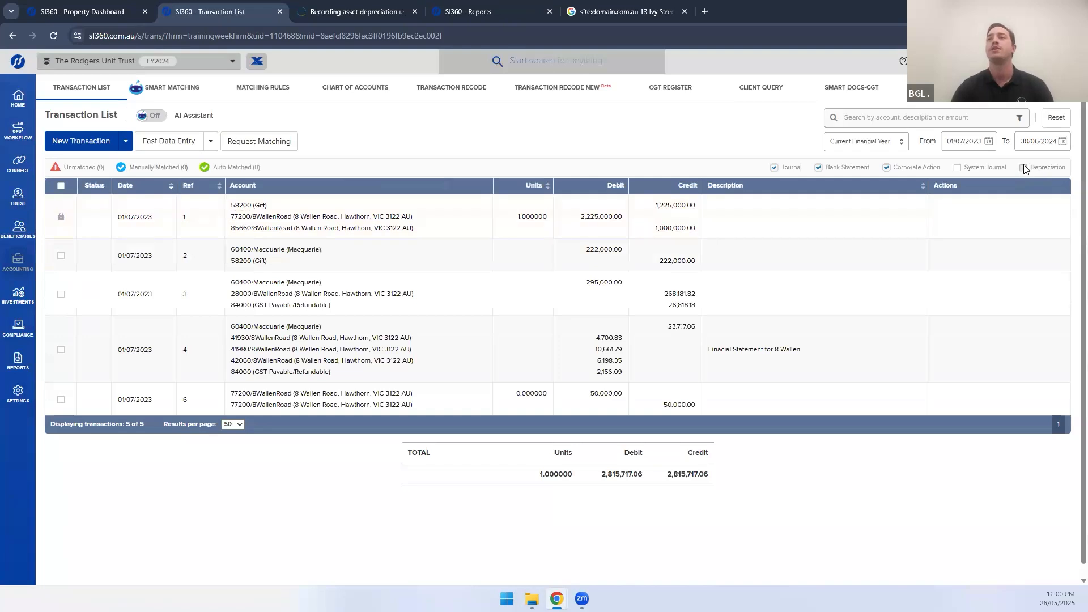
pyautogui.click(886, 168)
pyautogui.click(818, 167)
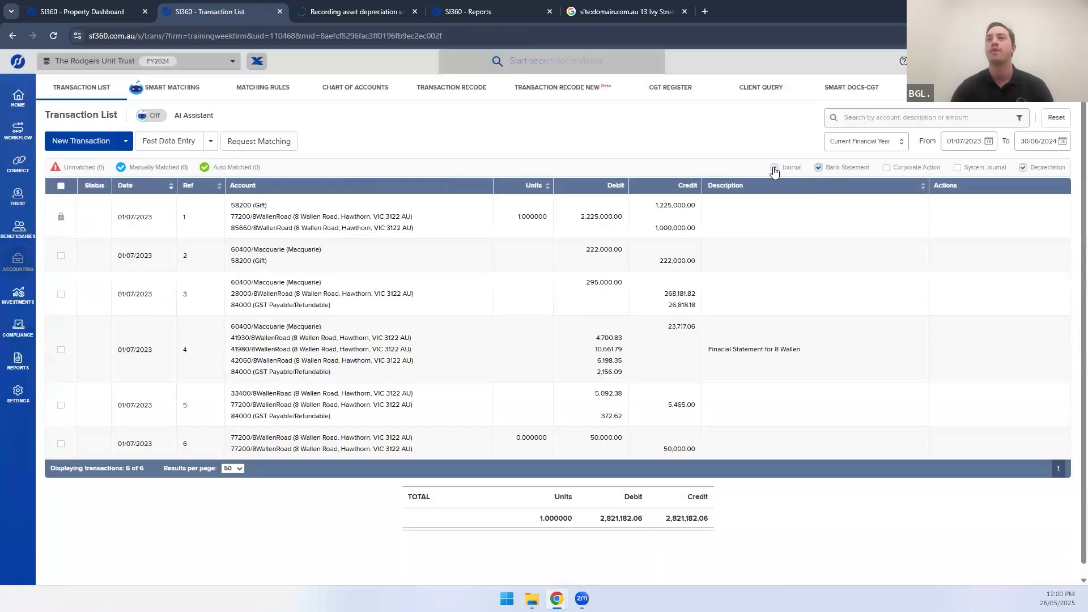
pyautogui.click(774, 167)
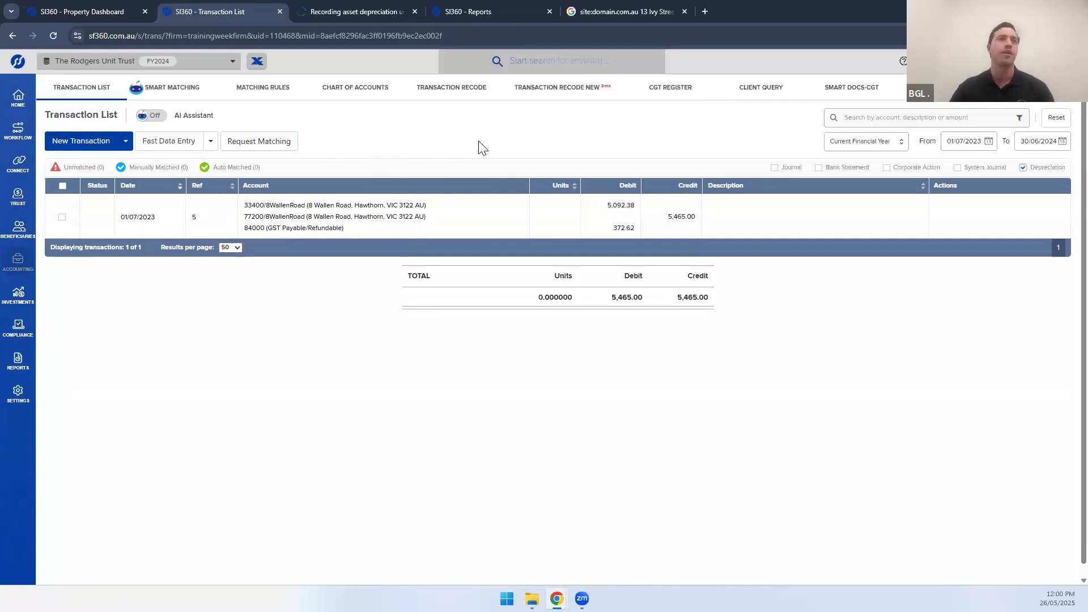
pyautogui.click(18, 327)
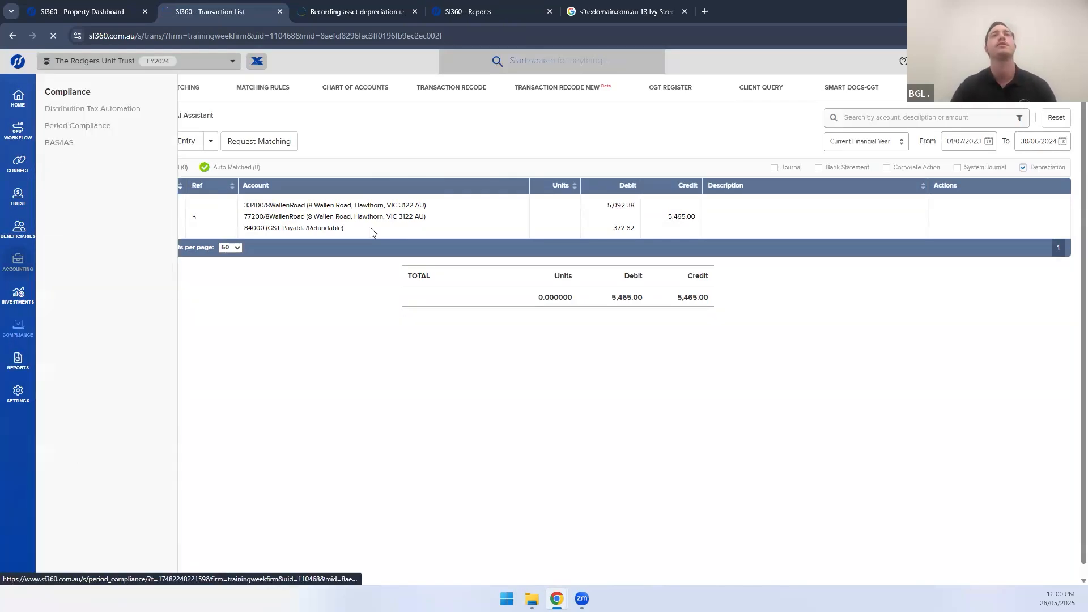
pyautogui.click(652, 136)
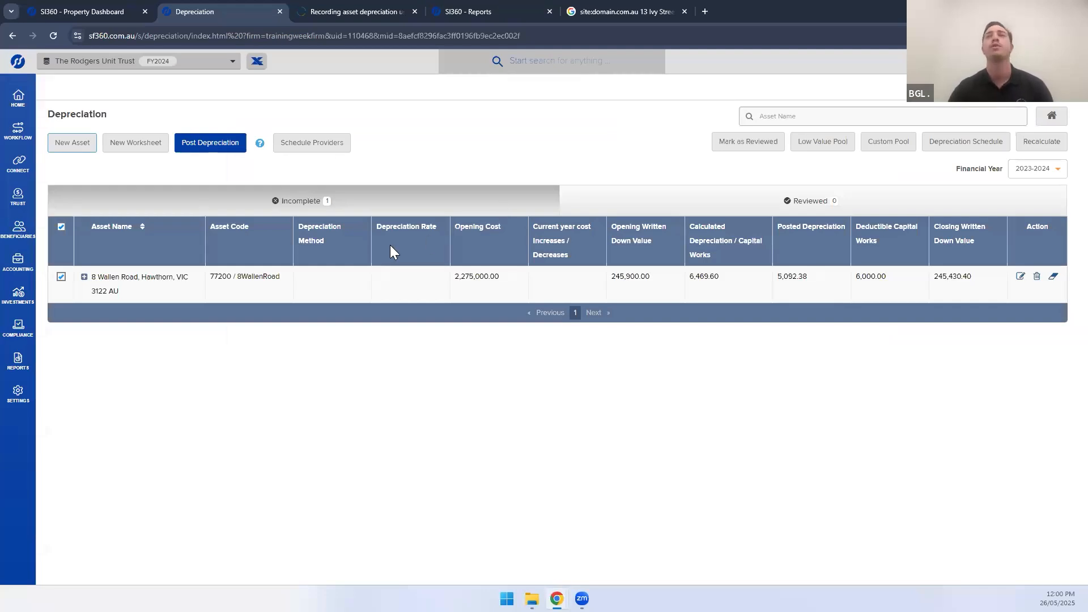
pyautogui.click(743, 148)
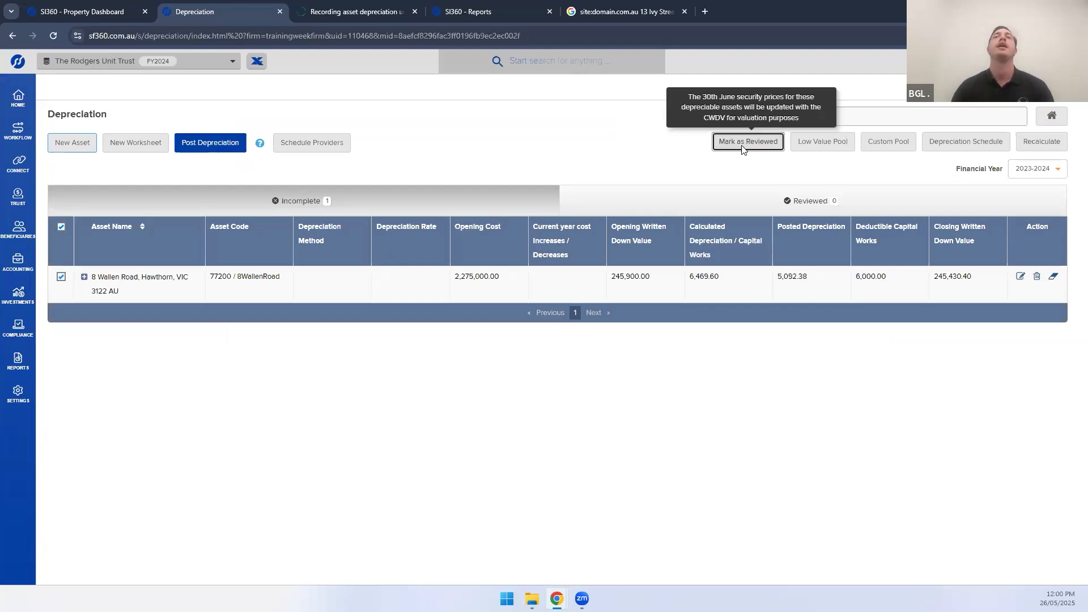
pyautogui.click(513, 350)
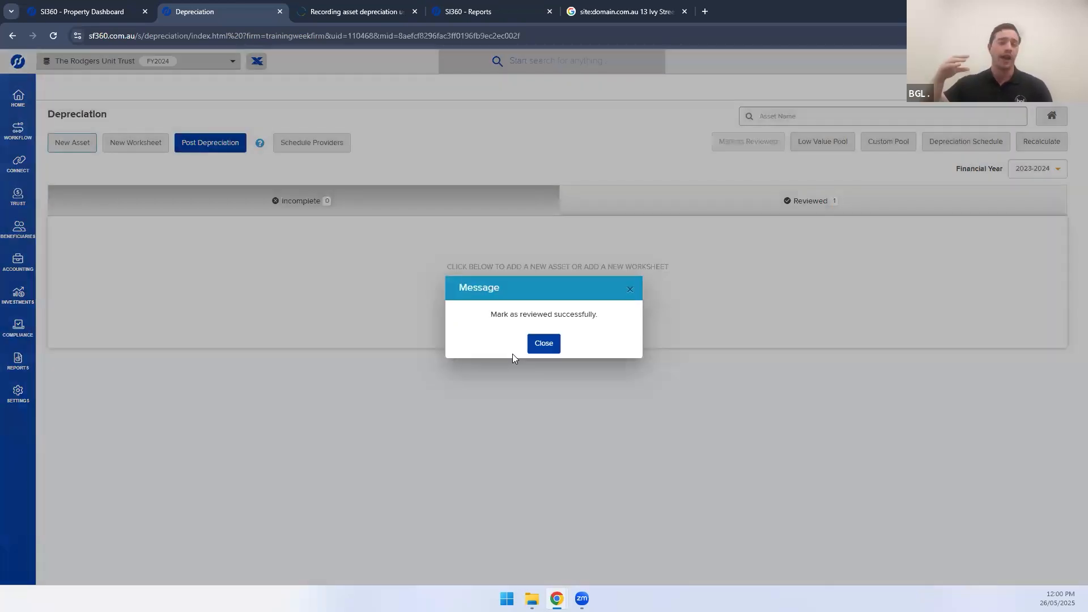
pyautogui.click(543, 346)
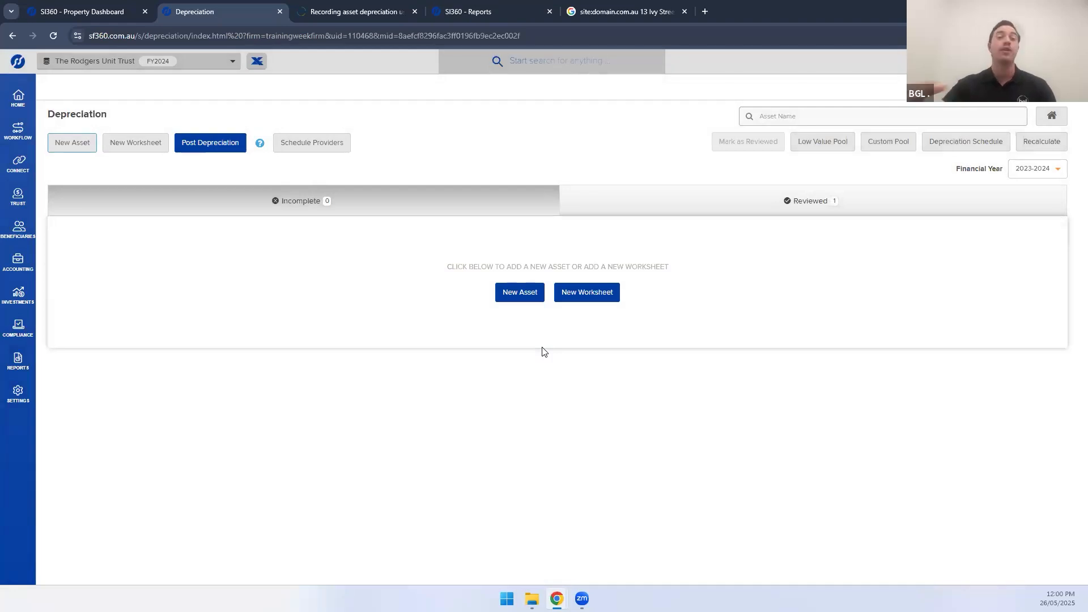
pyautogui.click(678, 198)
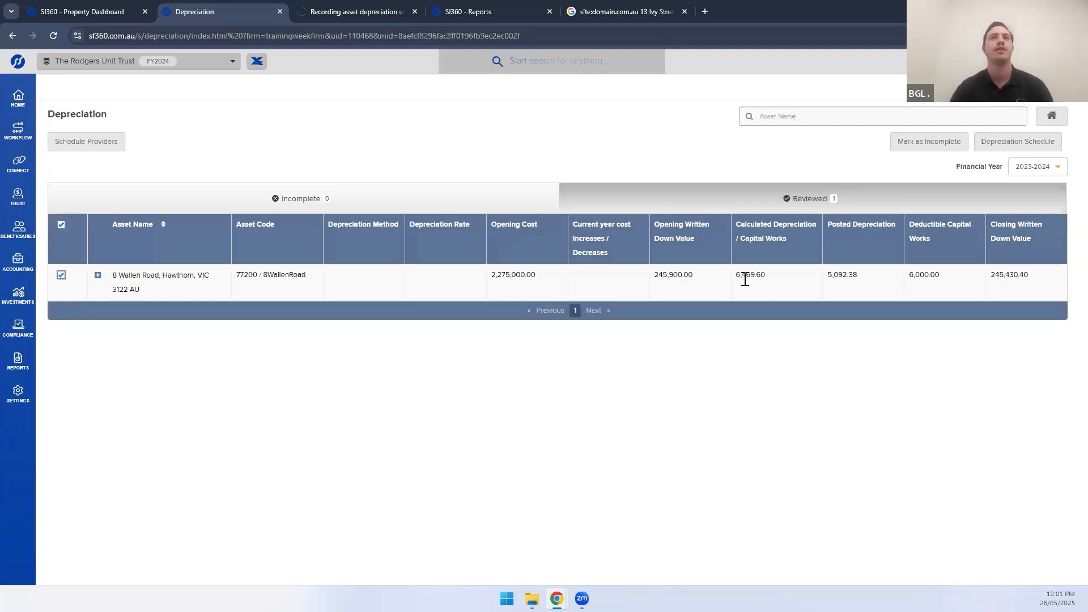
pyautogui.click(448, 199)
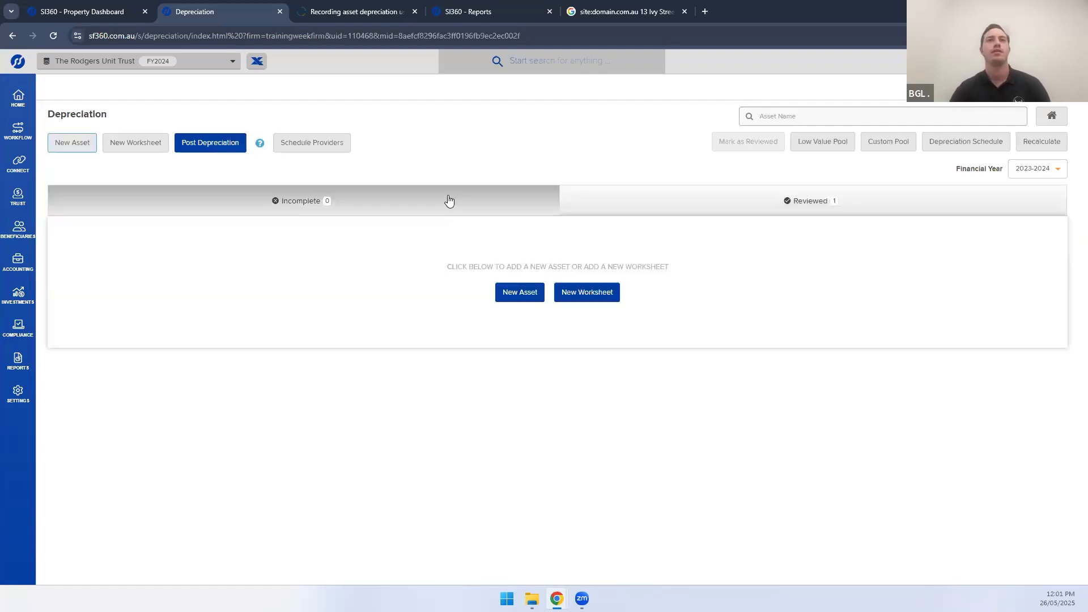
pyautogui.click(628, 196)
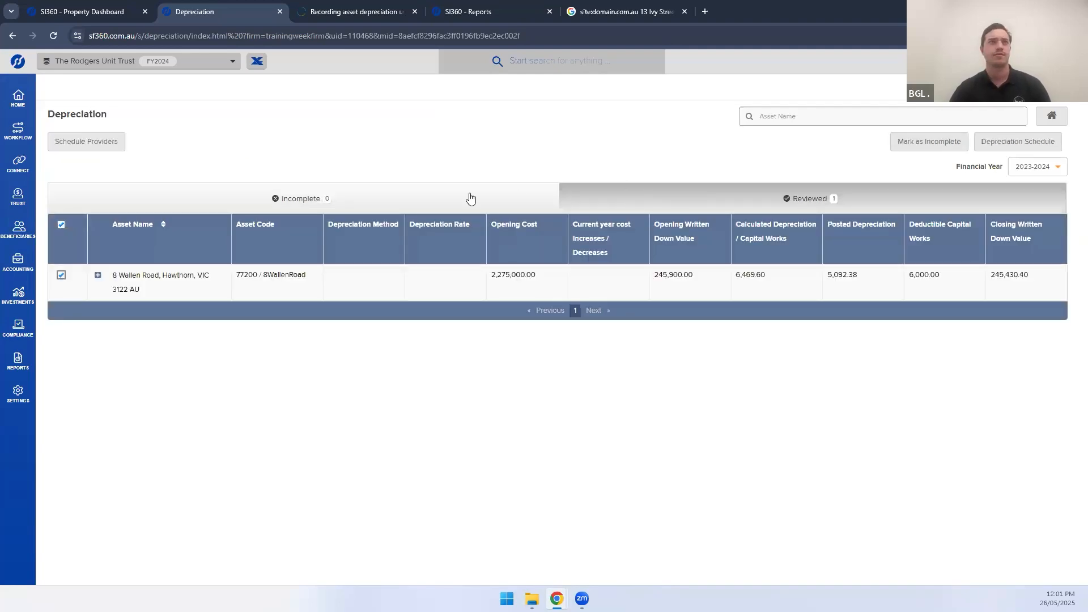
pyautogui.click(436, 202)
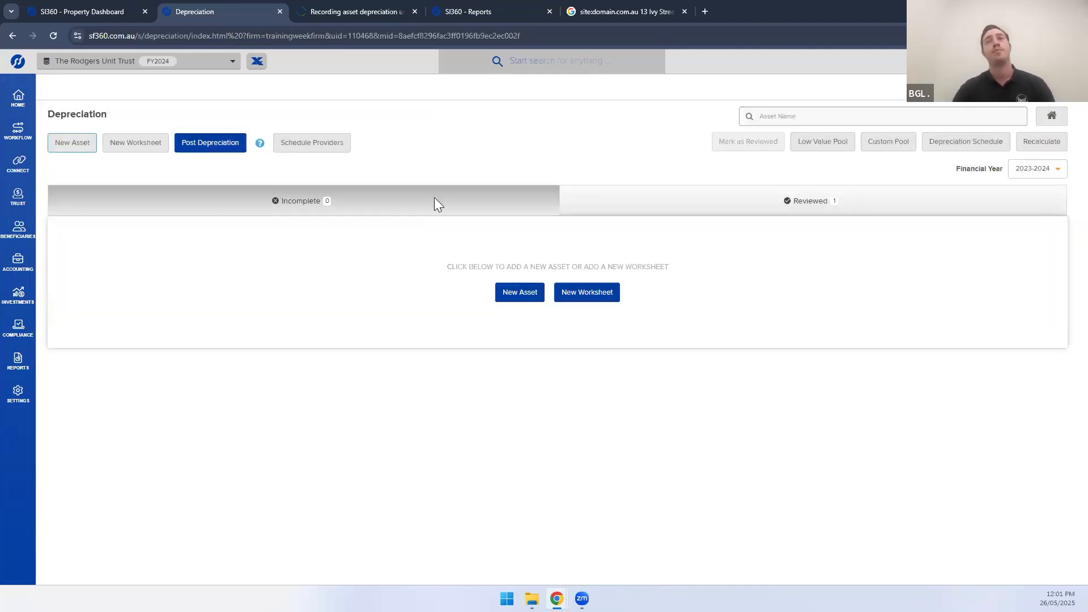
pyautogui.click(638, 205)
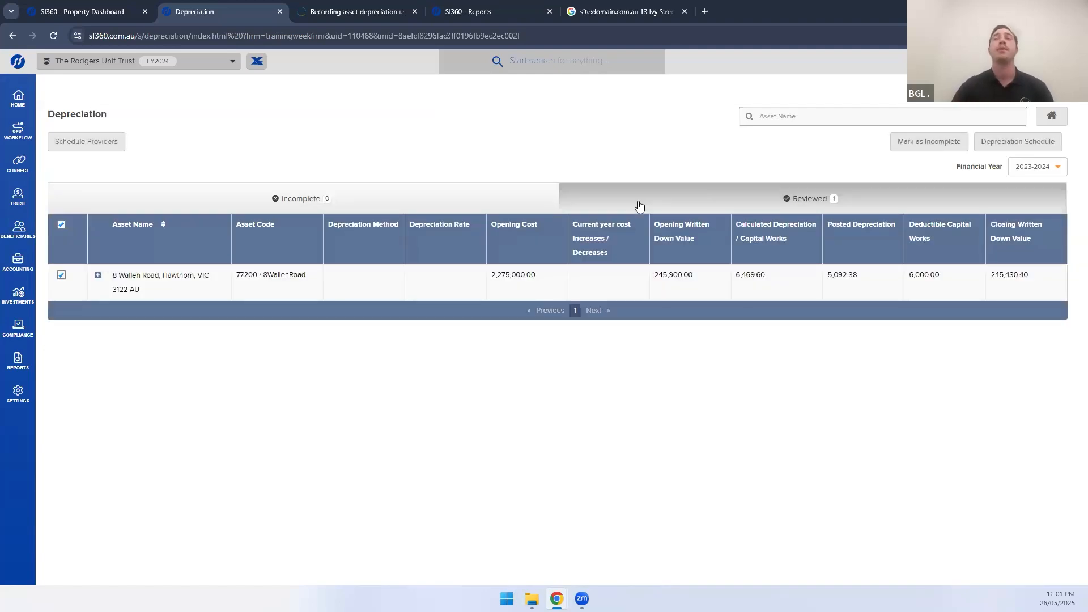
pyautogui.click(930, 141)
pyautogui.click(513, 349)
pyautogui.click(554, 344)
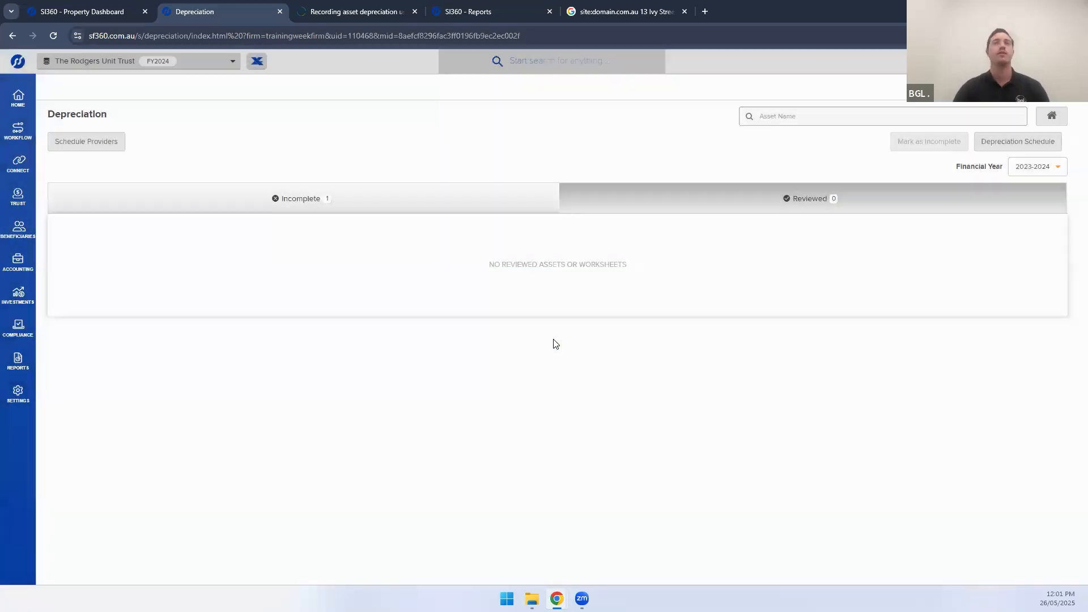
pyautogui.click(409, 213)
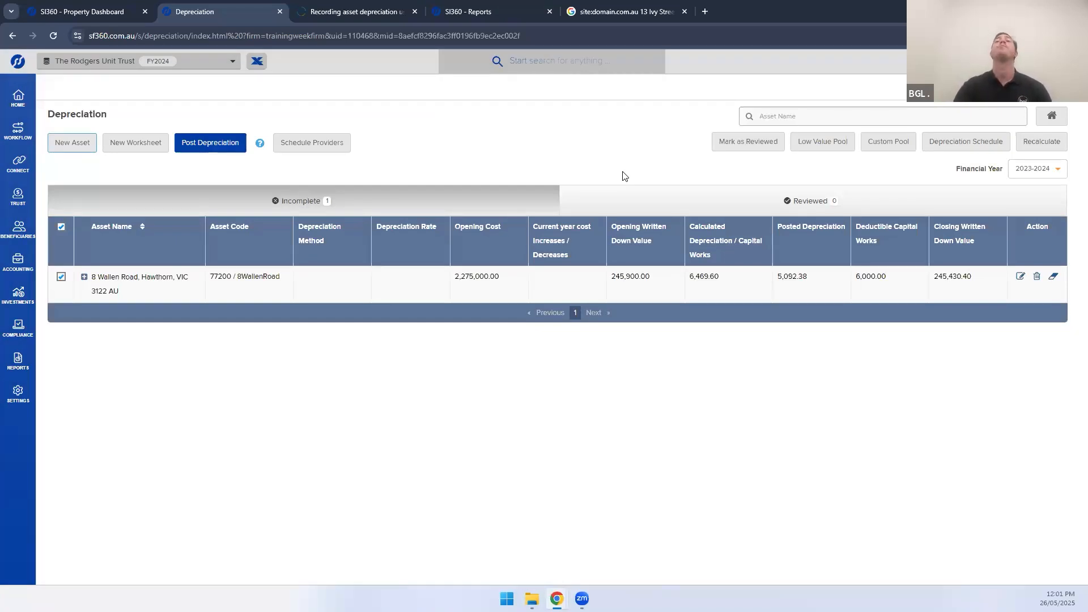
pyautogui.click(748, 143)
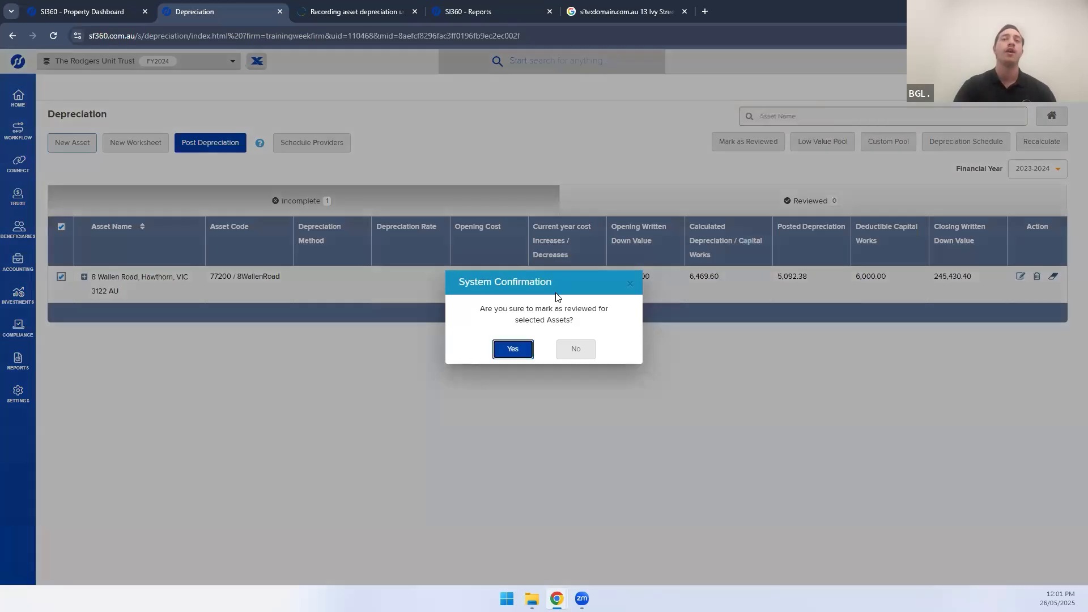
pyautogui.click(503, 355)
pyautogui.click(538, 349)
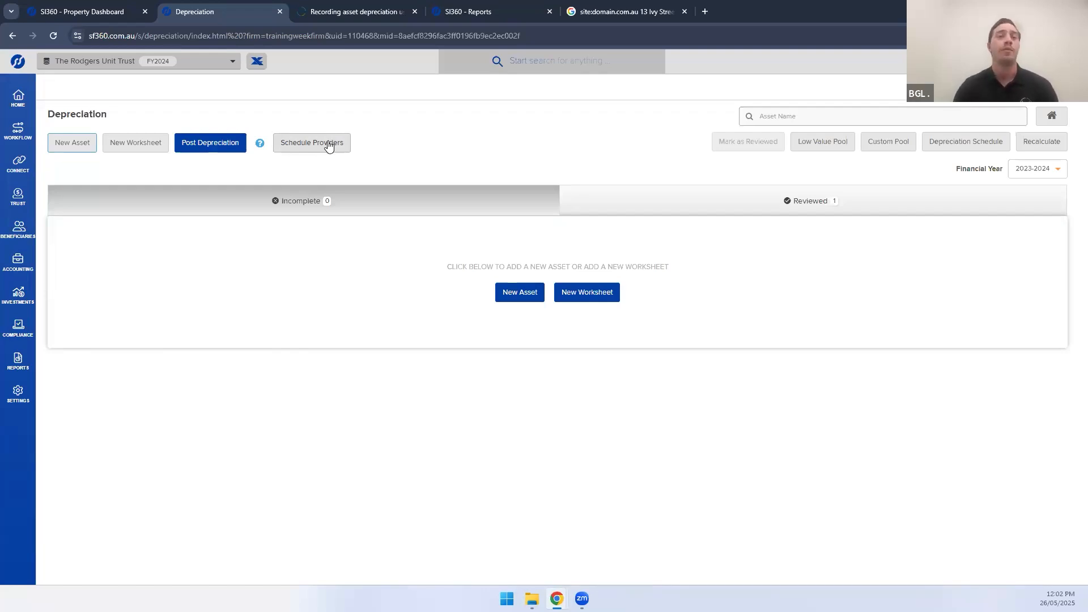
pyautogui.click(327, 142)
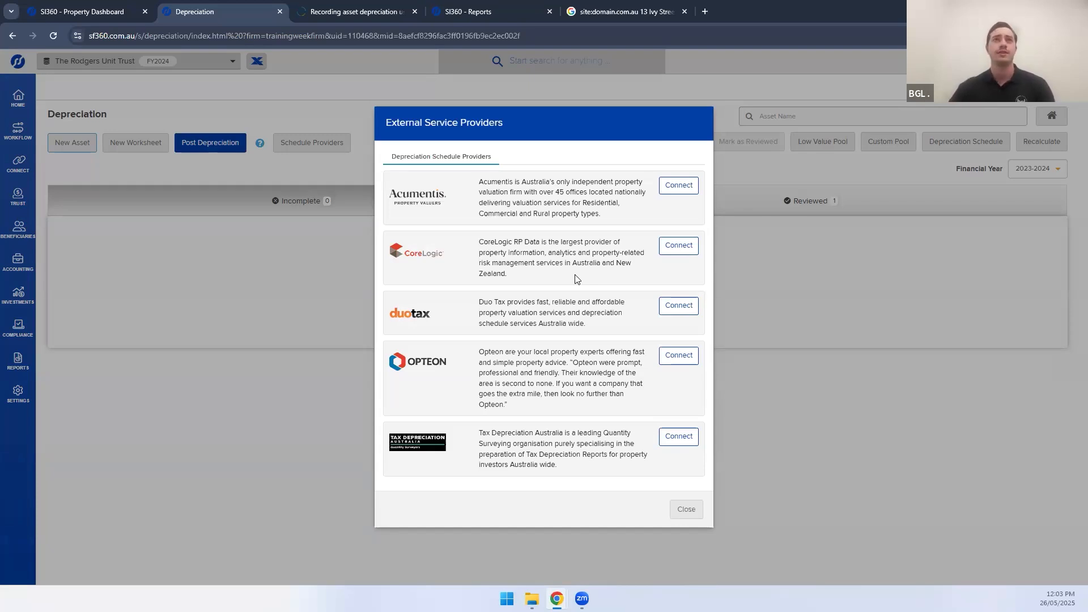
pyautogui.click(684, 510)
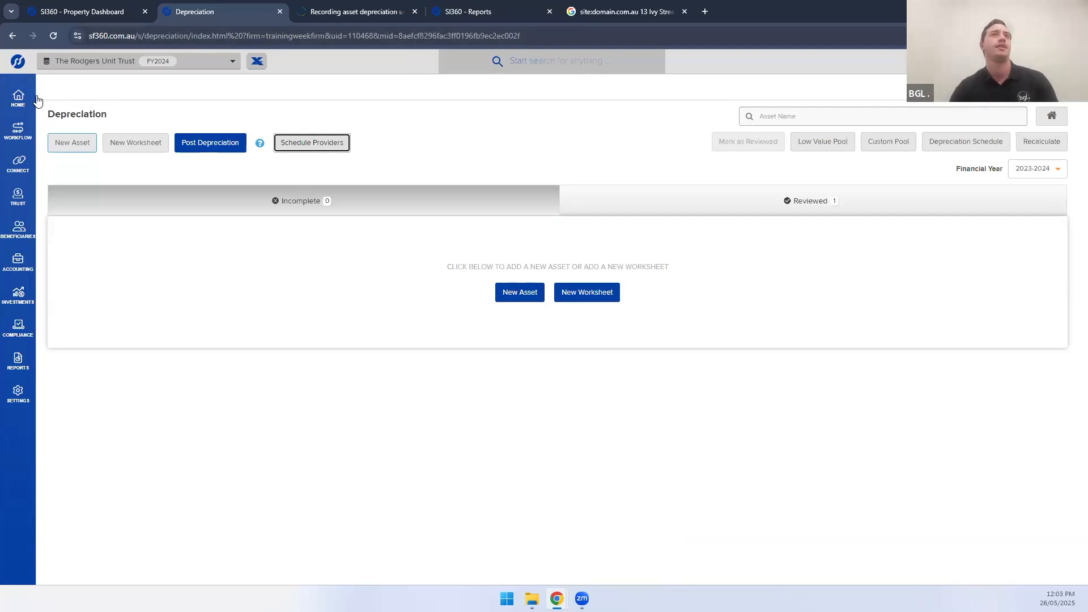
# Go to Home and open The Rodgers Unit Trust's Entity Dashboard from the entity list
pyautogui.click(18, 97)
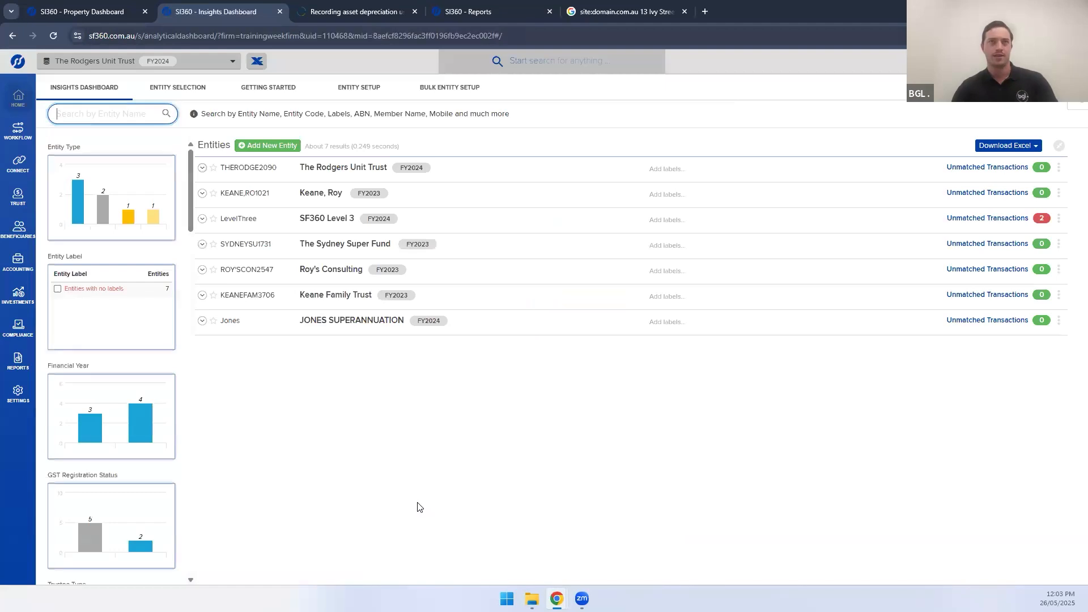
pyautogui.click(361, 171)
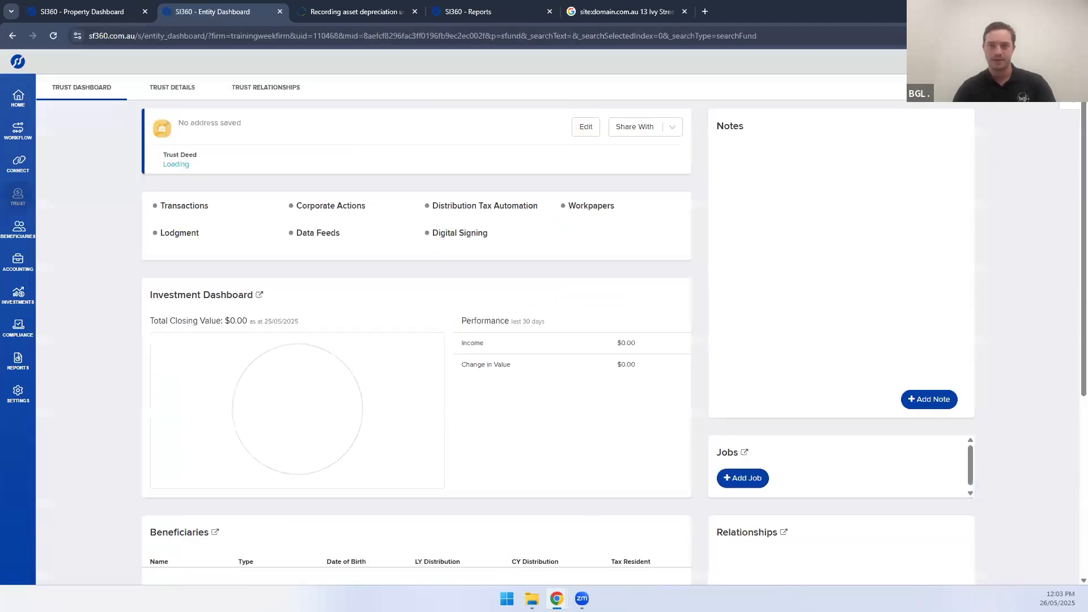
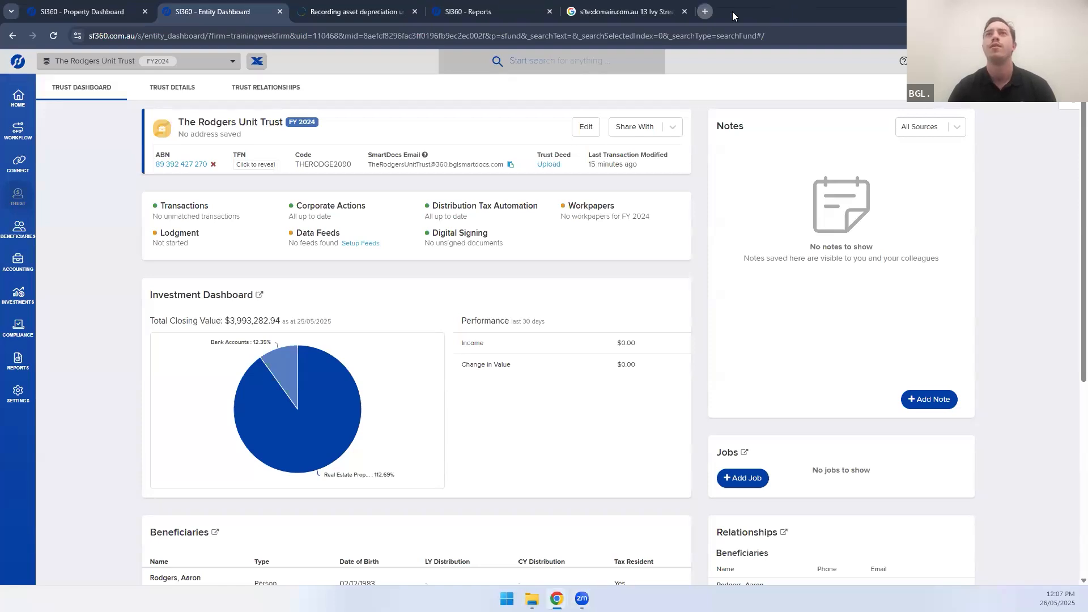
# Open a new browser tab, then close it again without using it
pyautogui.click(705, 11)
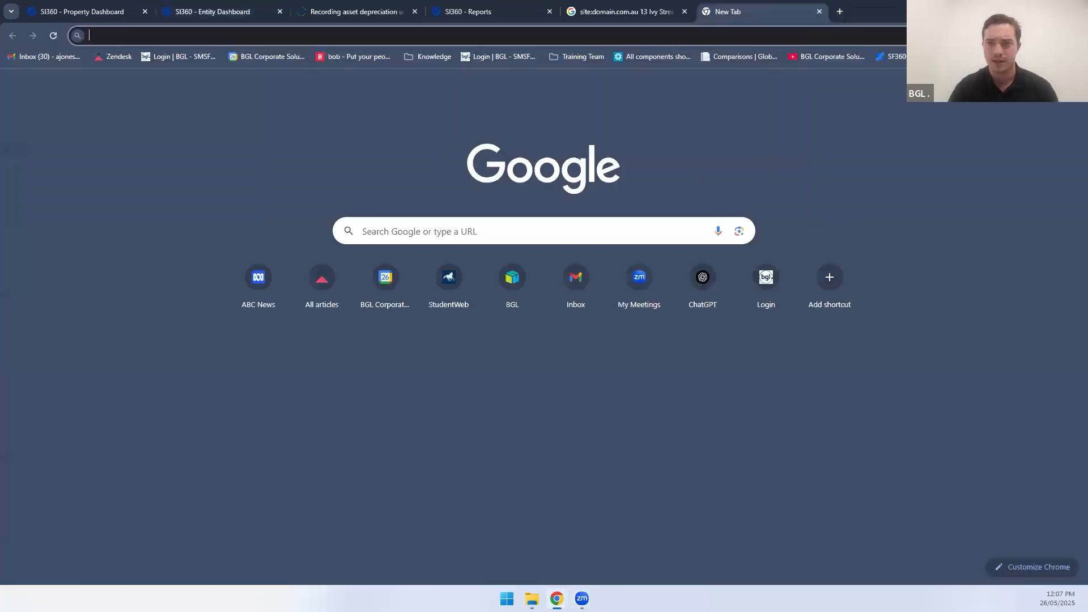
pyautogui.moveTo(748, 11); pyautogui.dragTo(746, 11)
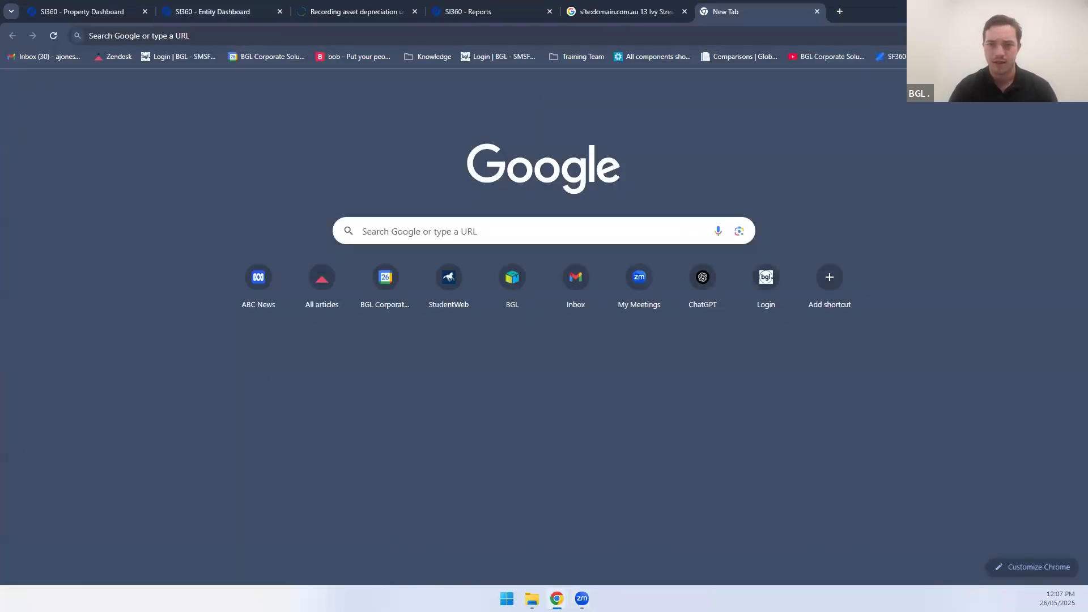
pyautogui.hotkey('ctrl', 'w')
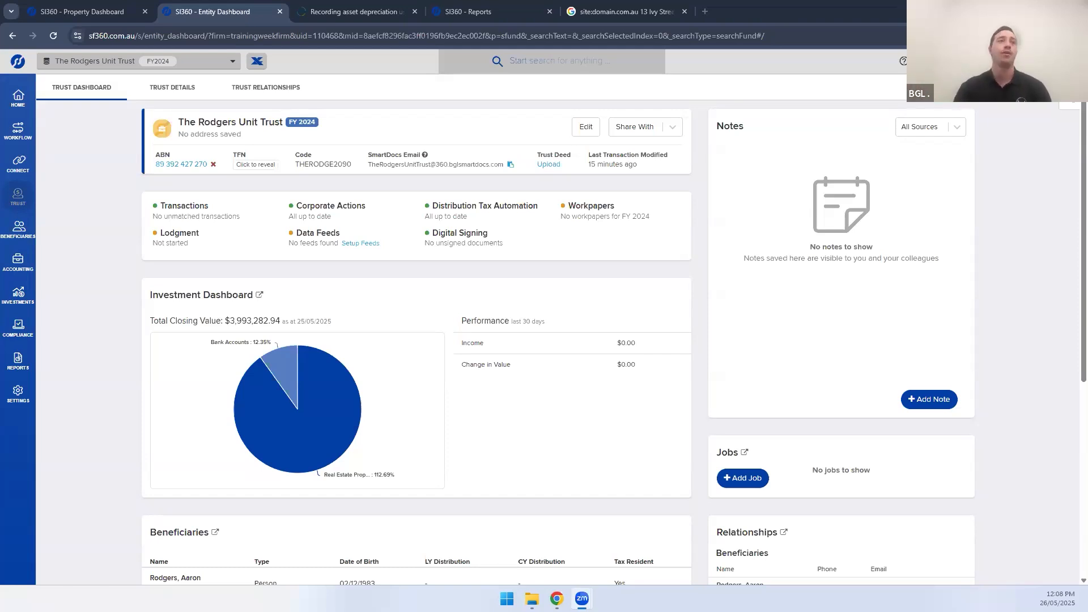
# From Period Compliance, open the trust's Depreciation page and check the Low Value Pool settings
pyautogui.moveTo(11, 338)
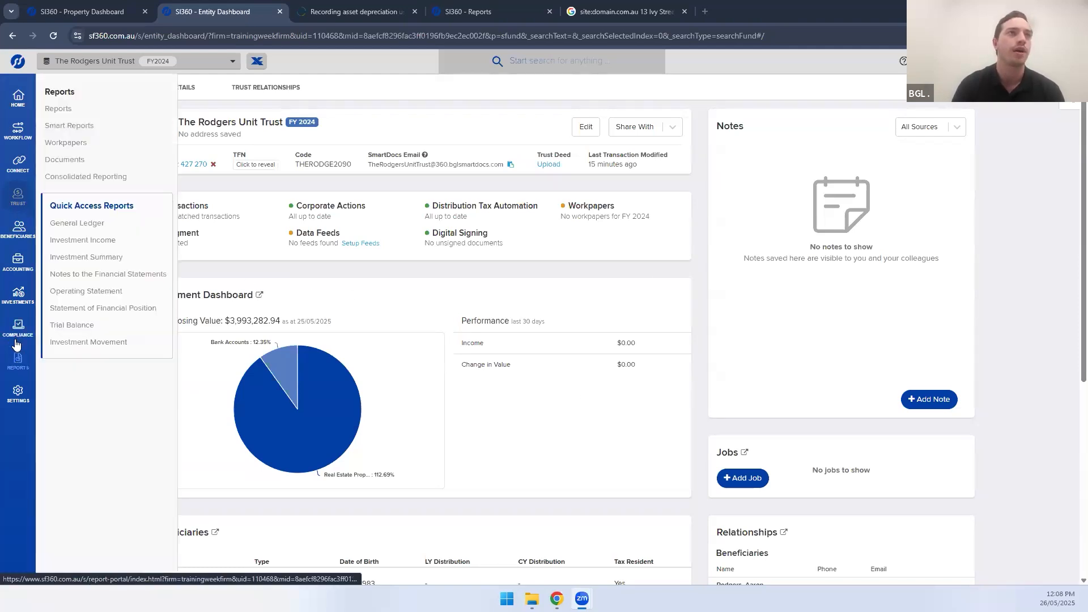
pyautogui.click(14, 337)
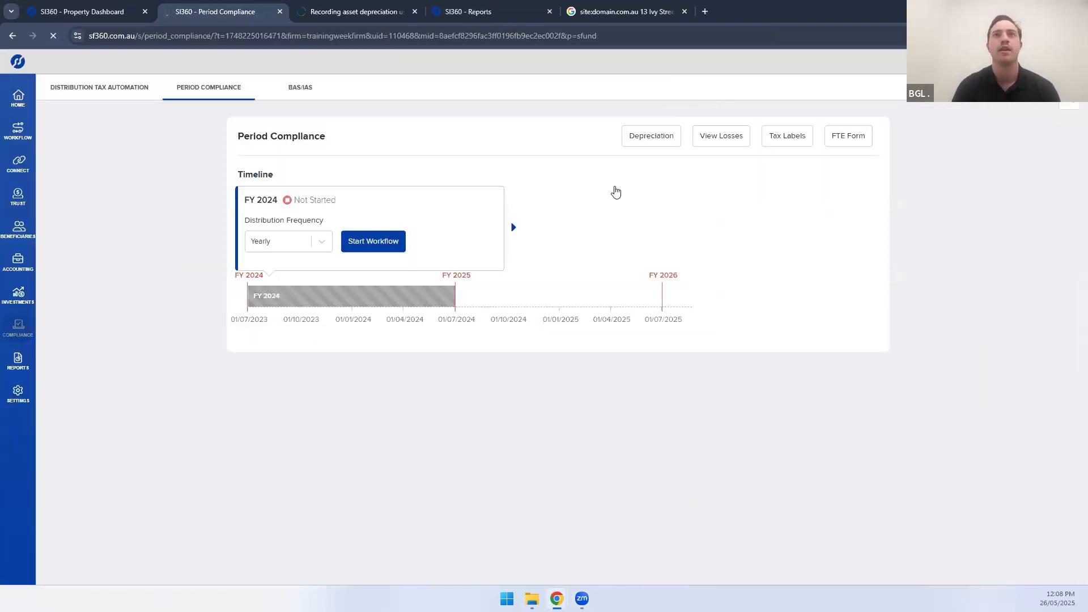
pyautogui.click(648, 143)
pyautogui.click(832, 148)
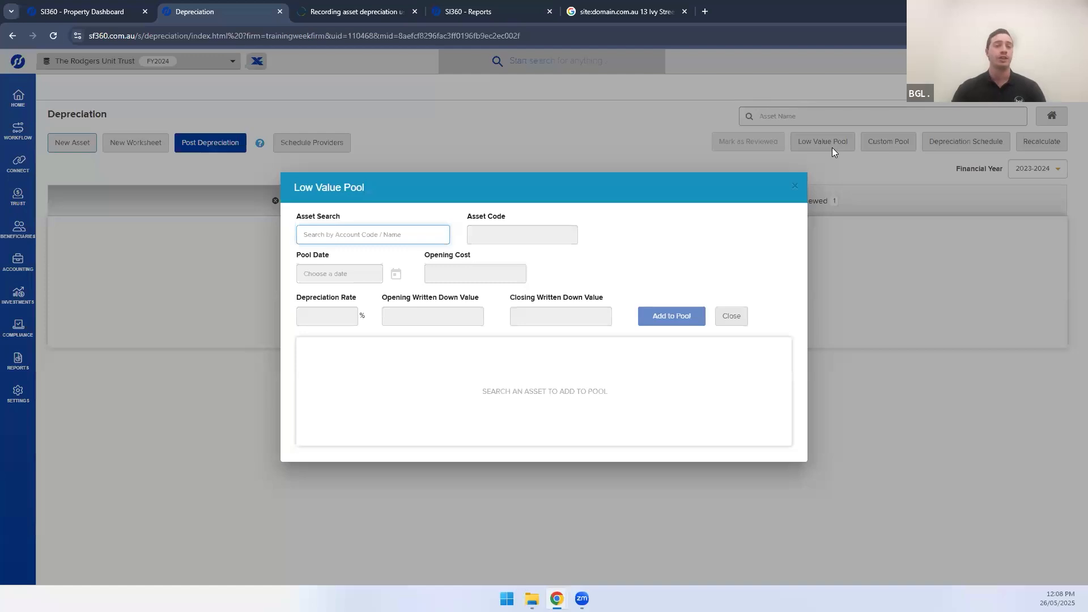
pyautogui.click(735, 321)
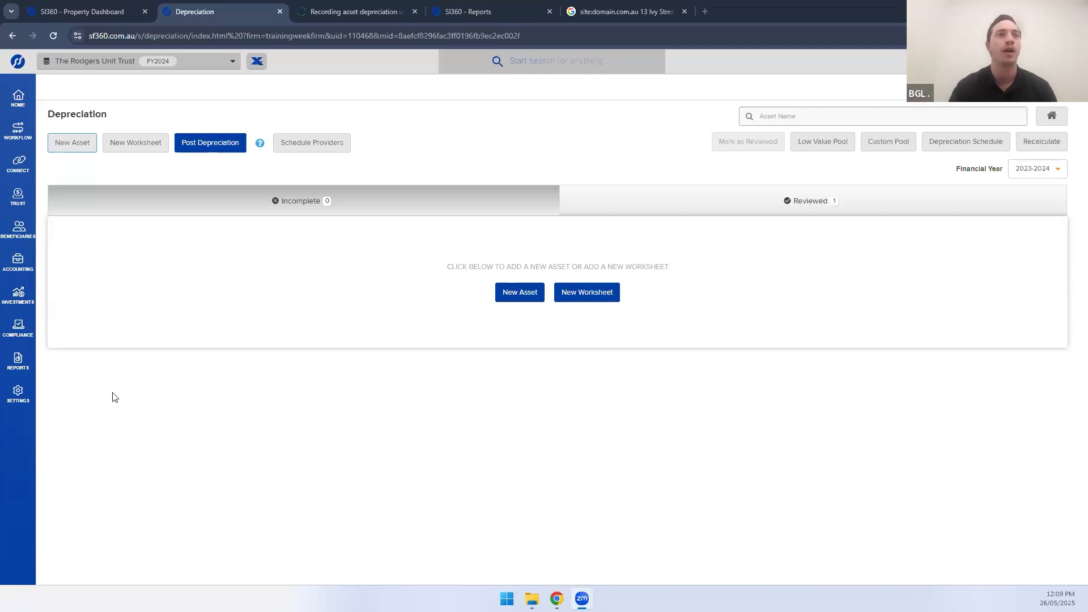
pyautogui.moveTo(10, 366)
pyautogui.click(77, 152)
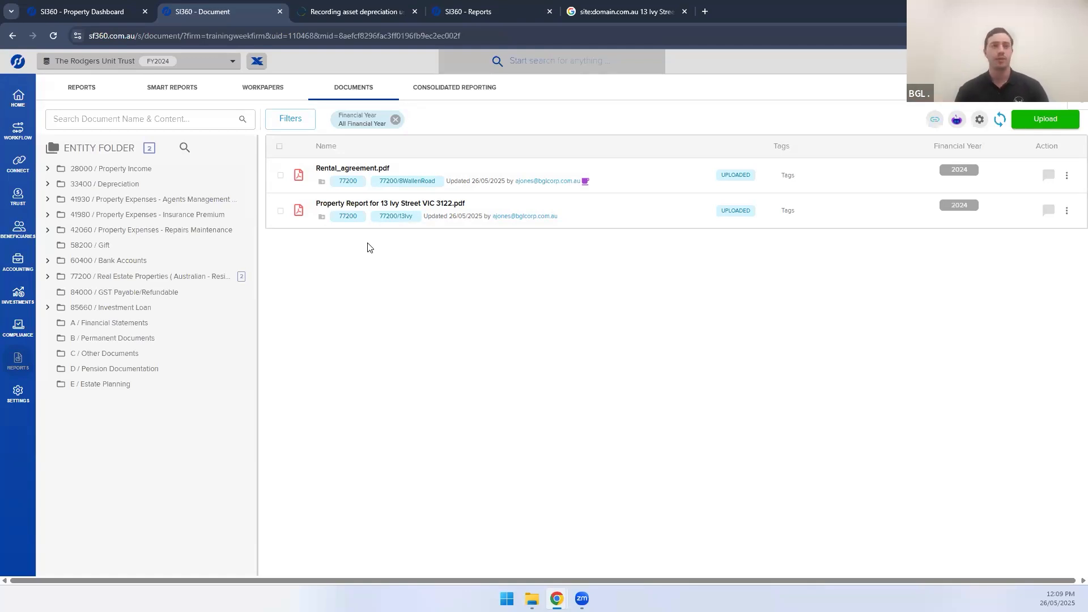
pyautogui.click(19, 296)
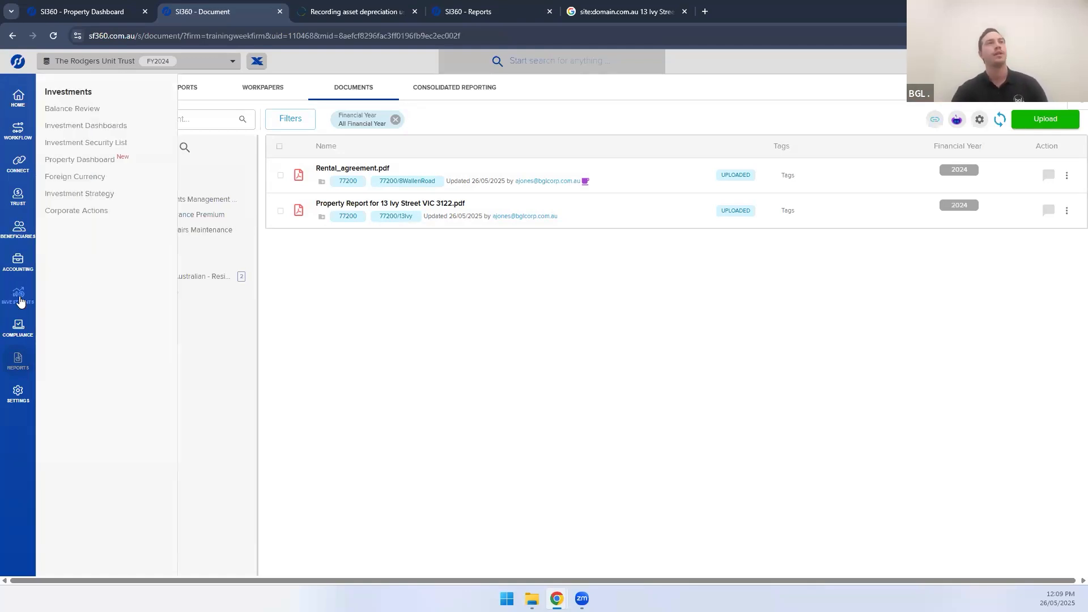
pyautogui.click(97, 163)
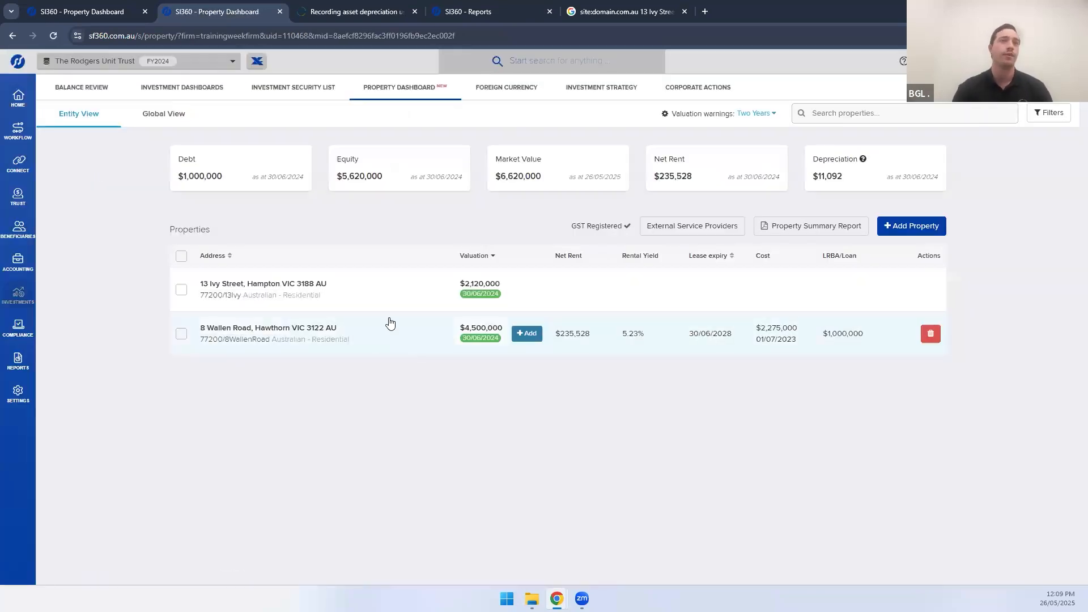
pyautogui.click(376, 288)
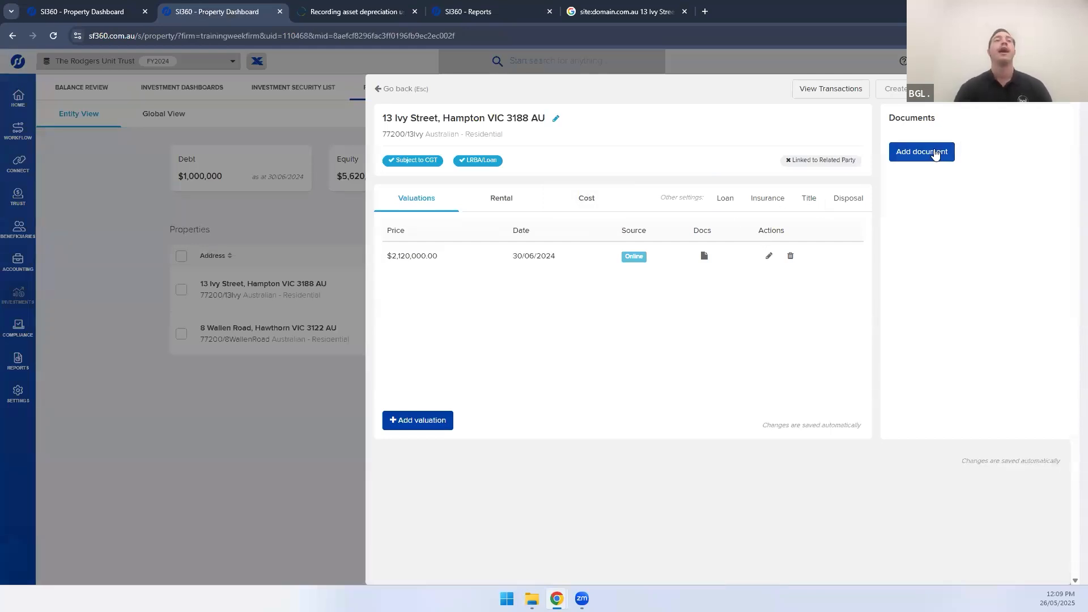
pyautogui.click(283, 514)
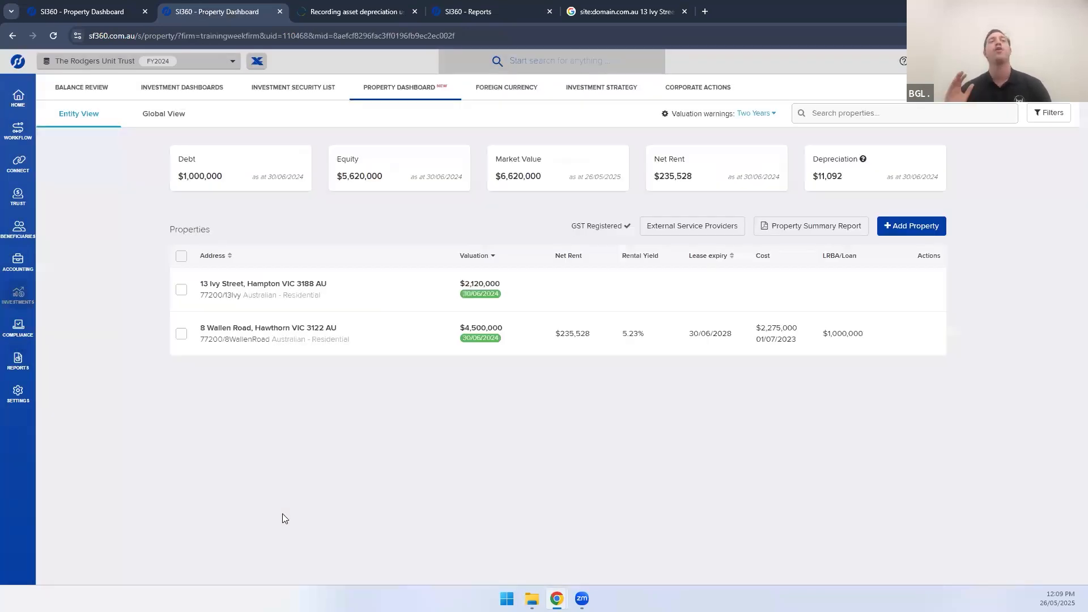